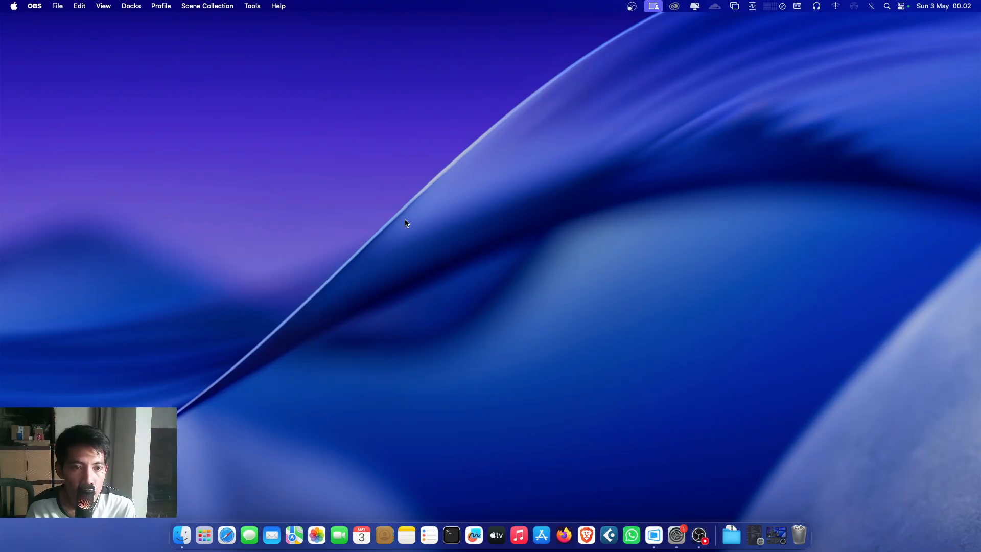
Locate OpenCore Configurator 1.0.8 in the Applications folder, then put the Finder window away.
{"action": "left_click", "coordinate": [172, 533]}
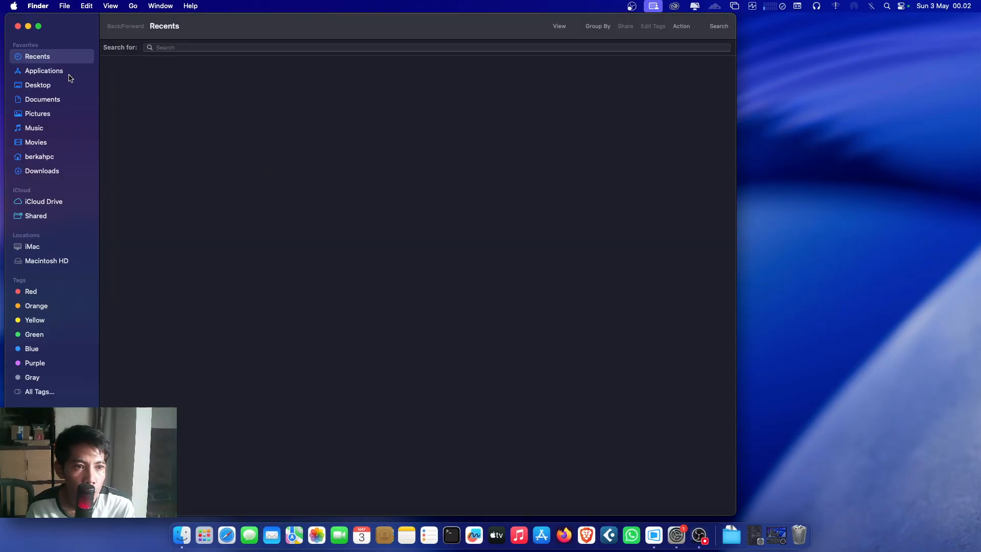
{"action": "left_click", "coordinate": [70, 73]}
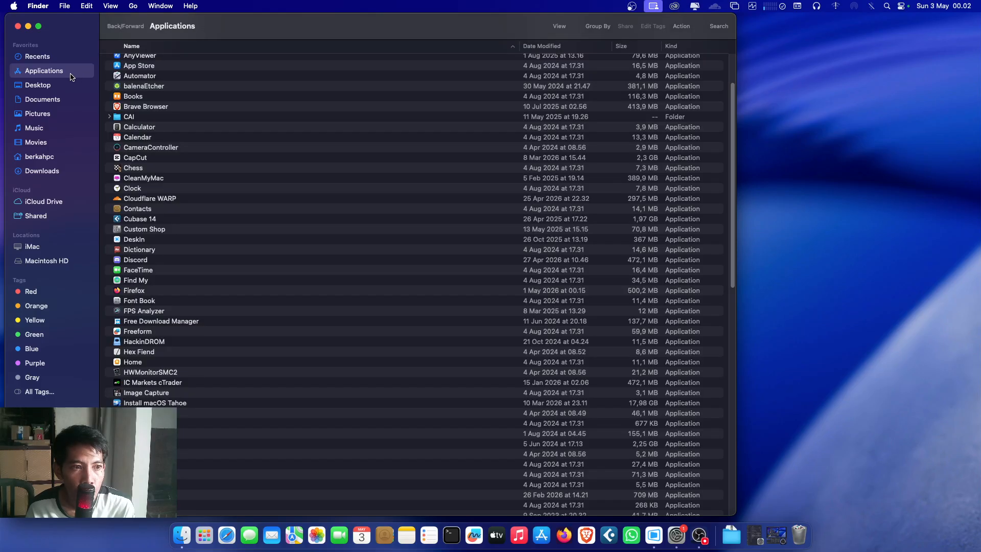
{"action": "scroll", "coordinate": [205, 204], "scroll_direction": "down", "scroll_amount": 3}
{"action": "scroll", "coordinate": [201, 213], "scroll_direction": "down", "scroll_amount": 8}
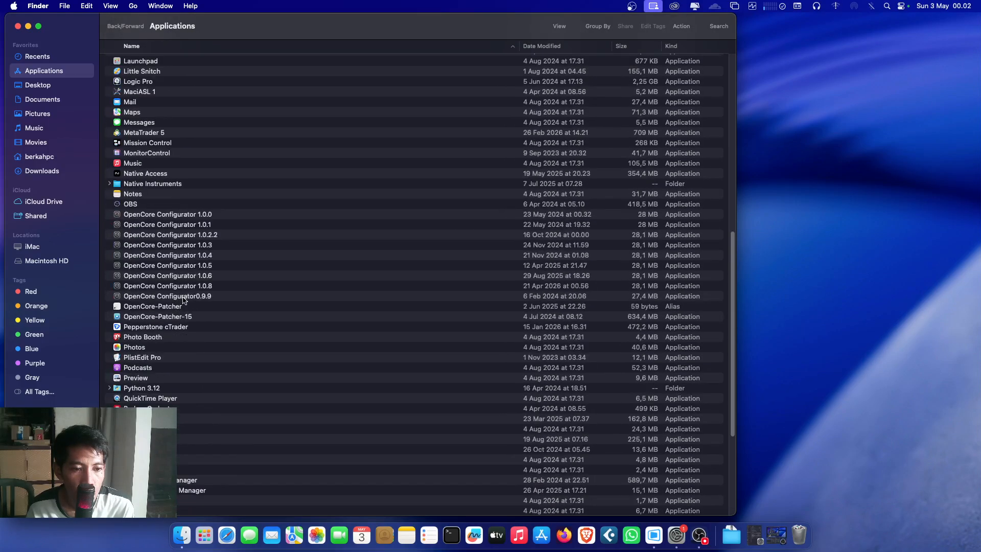
{"action": "left_click", "coordinate": [187, 288]}
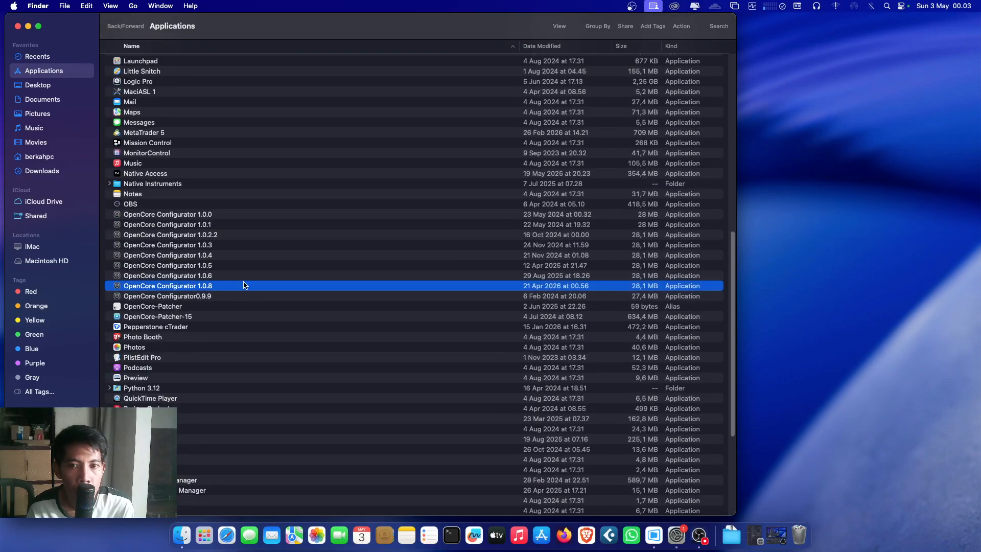
{"action": "left_click", "coordinate": [29, 26]}
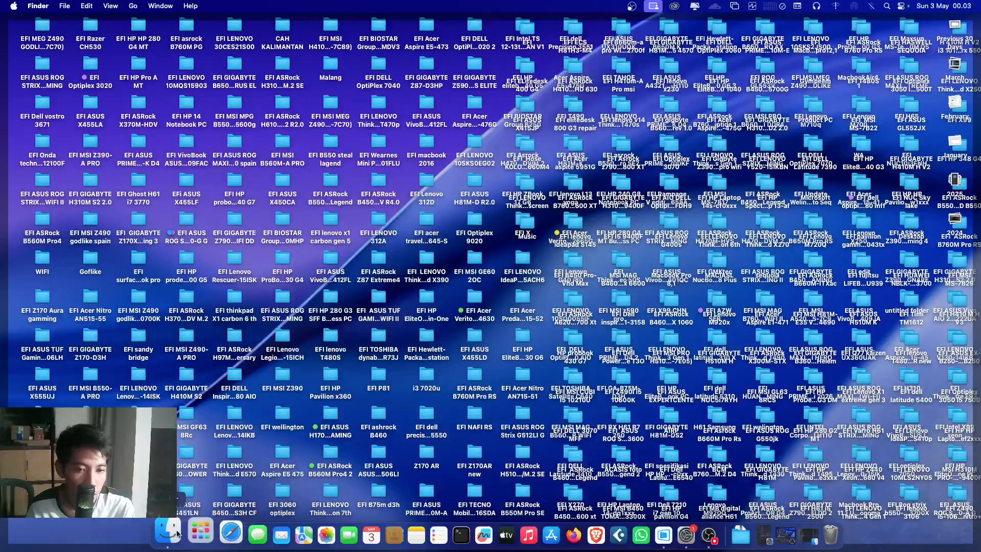
Search for OpenCore Configurator 1.0.8, launch it and close its untitled configuration window.
{"action": "key", "text": "super+space"}
{"action": "type", "text": "open"}
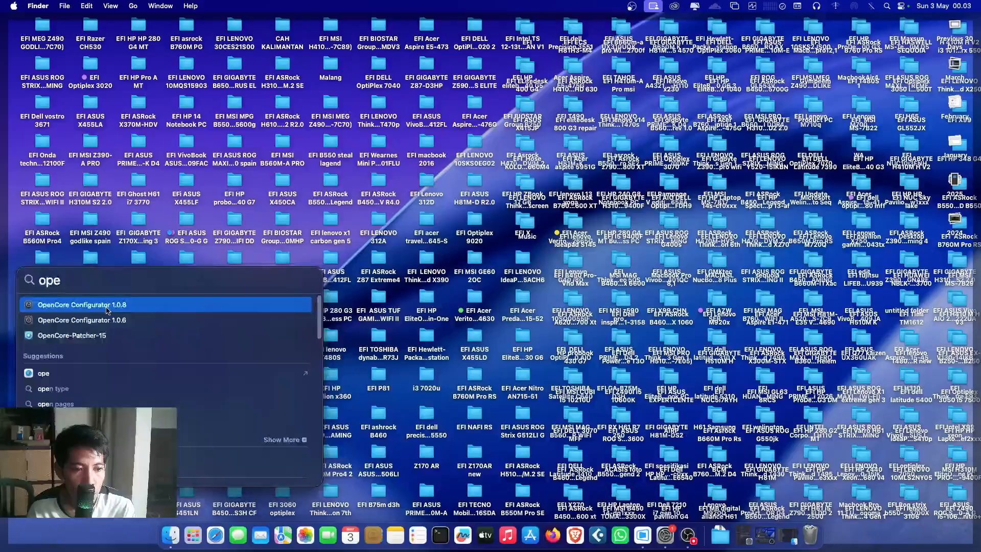
{"action": "key", "text": "Return"}
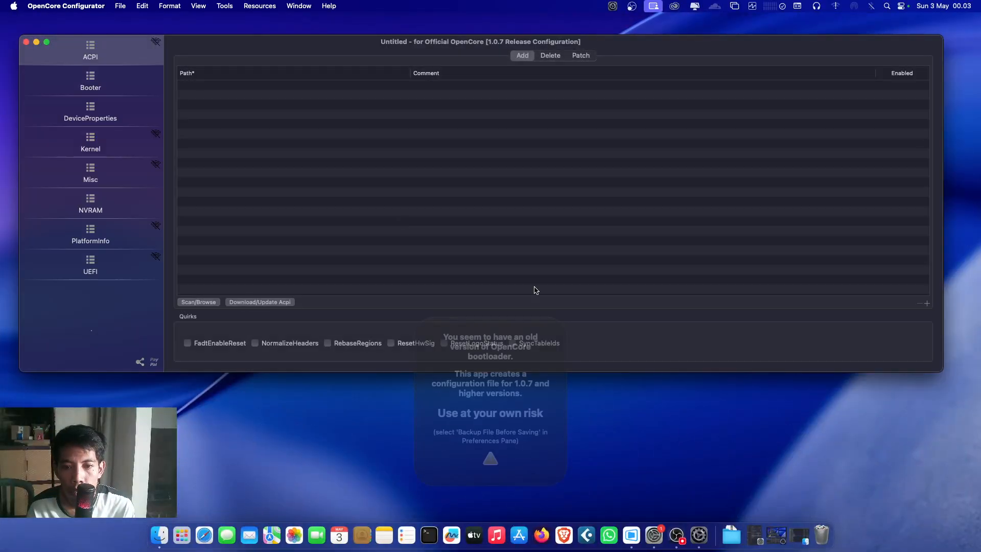
{"action": "left_click", "coordinate": [26, 42]}
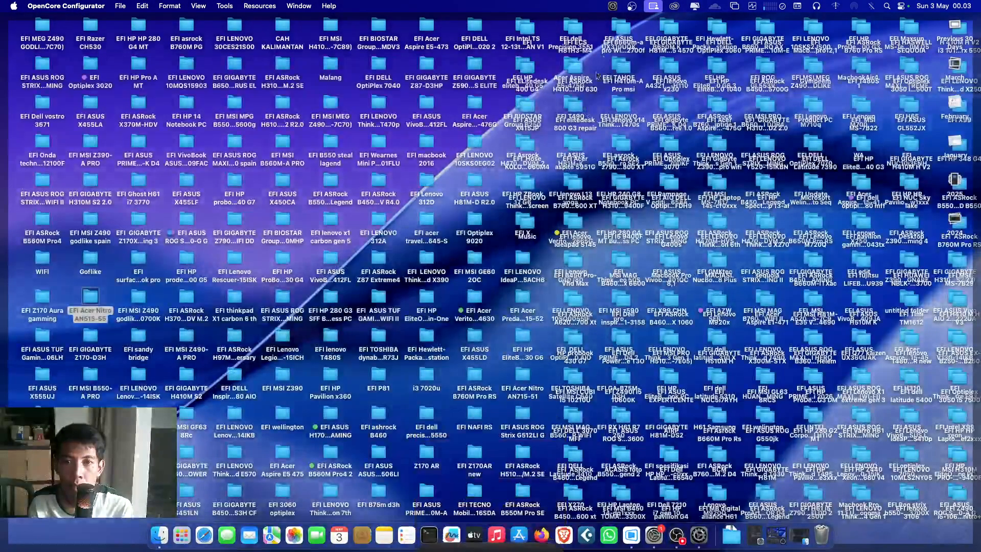
Mount the EFI partition disk0s1 of the PNY CS1031 SSD, authorising with the account password, and close the config.plist window.
{"action": "left_click", "coordinate": [613, 7]}
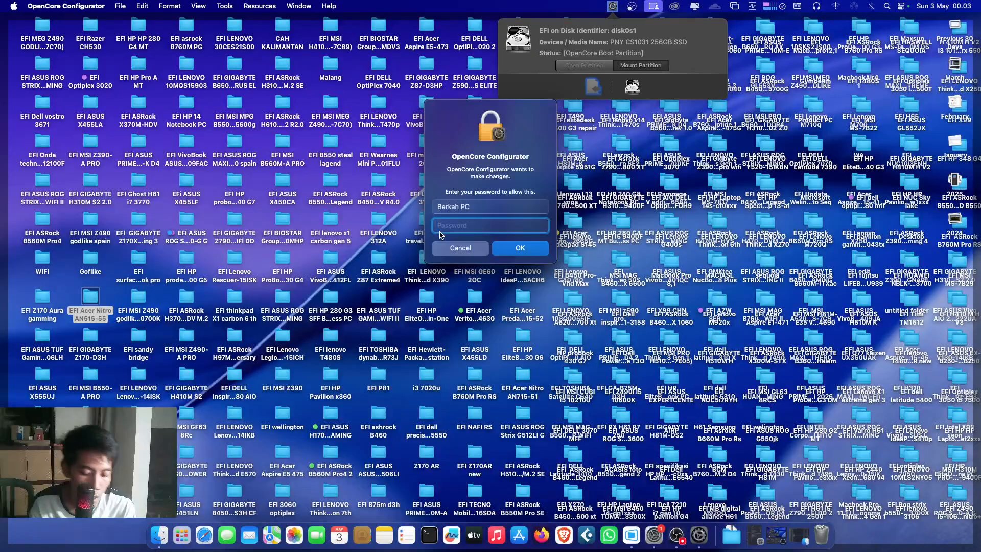
{"action": "type", "text": "•••••"}
{"action": "left_click", "coordinate": [520, 250]}
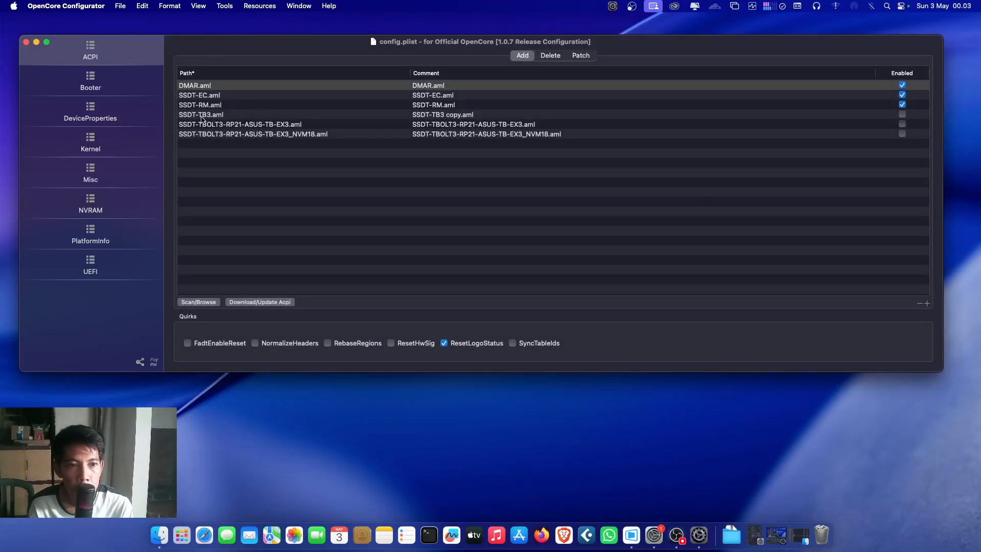
{"action": "left_click", "coordinate": [28, 42]}
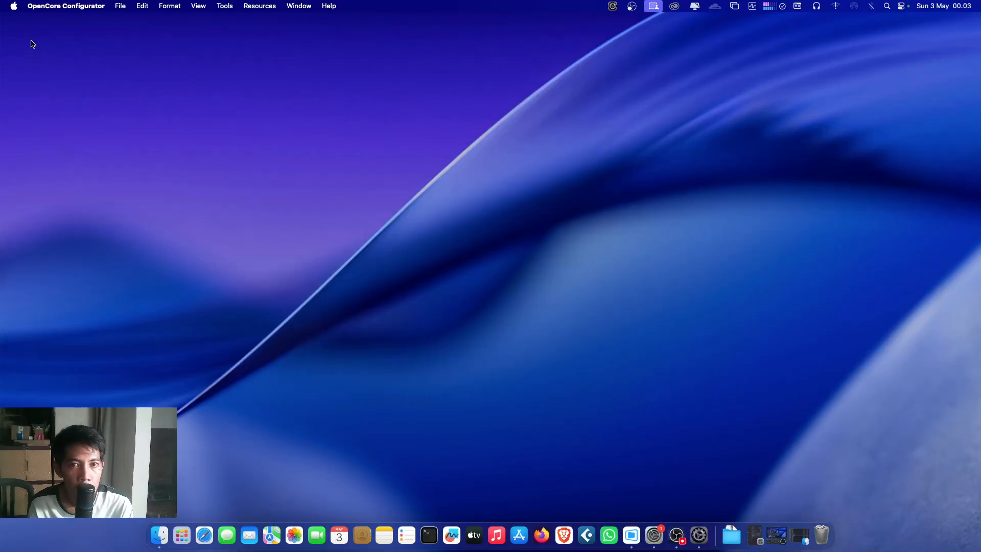
Open the mounted EFI partition disk0s1 in Finder and reposition its window.
{"action": "left_click", "coordinate": [612, 5]}
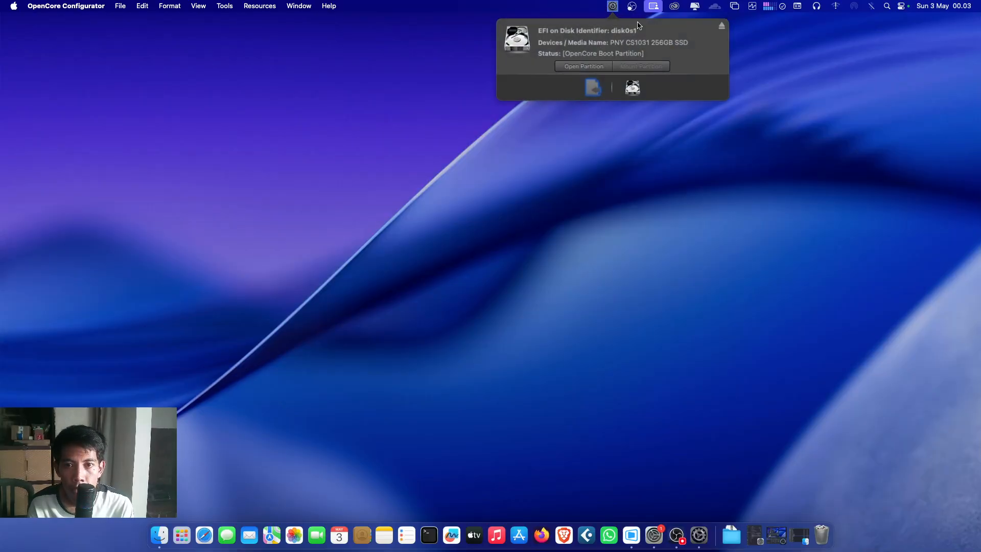
{"action": "left_click", "coordinate": [592, 67]}
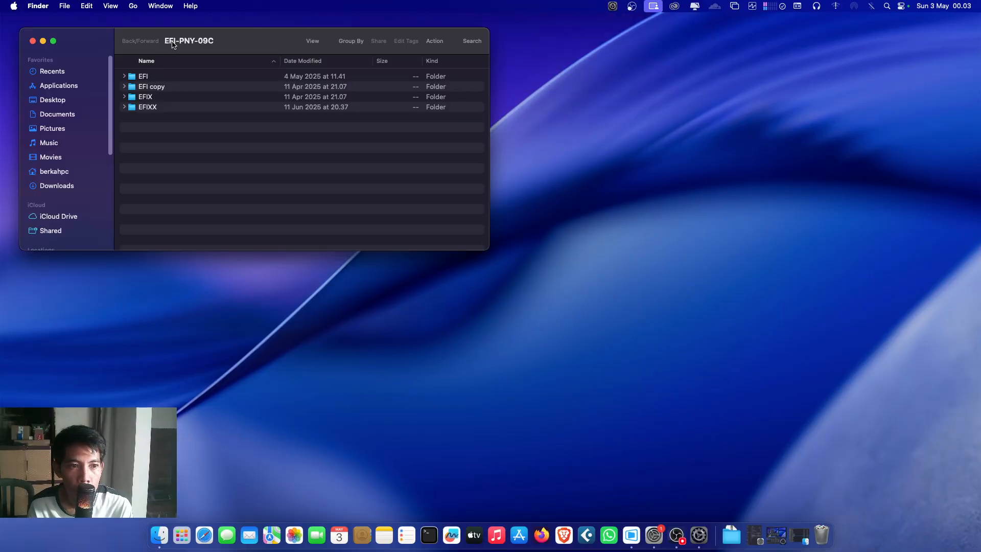
{"action": "left_click_drag", "start_coordinate": [175, 45], "coordinate": [340, 31]}
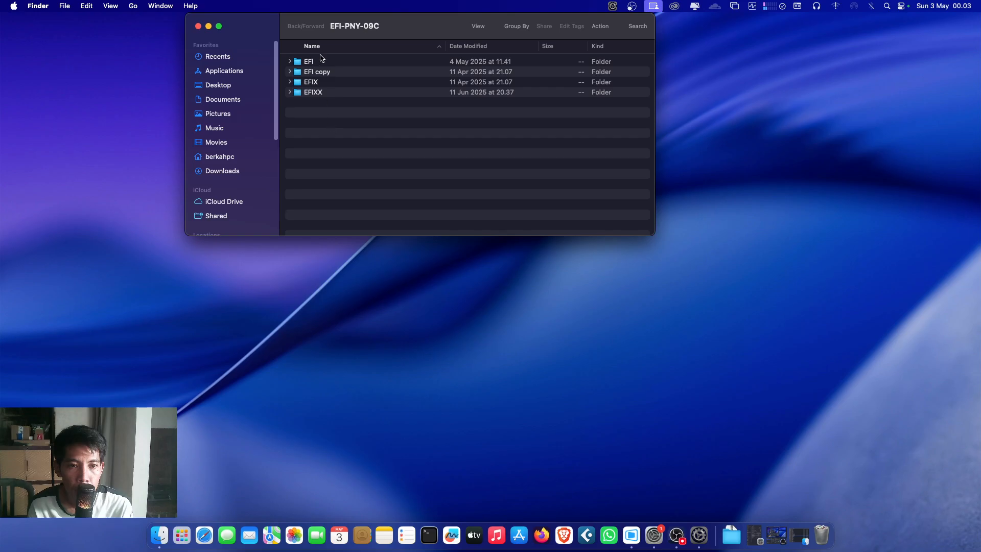
Create a new folder on the desktop and name it EFI Backup.
{"action": "left_click", "coordinate": [444, 336]}
{"action": "right_click", "coordinate": [303, 258]}
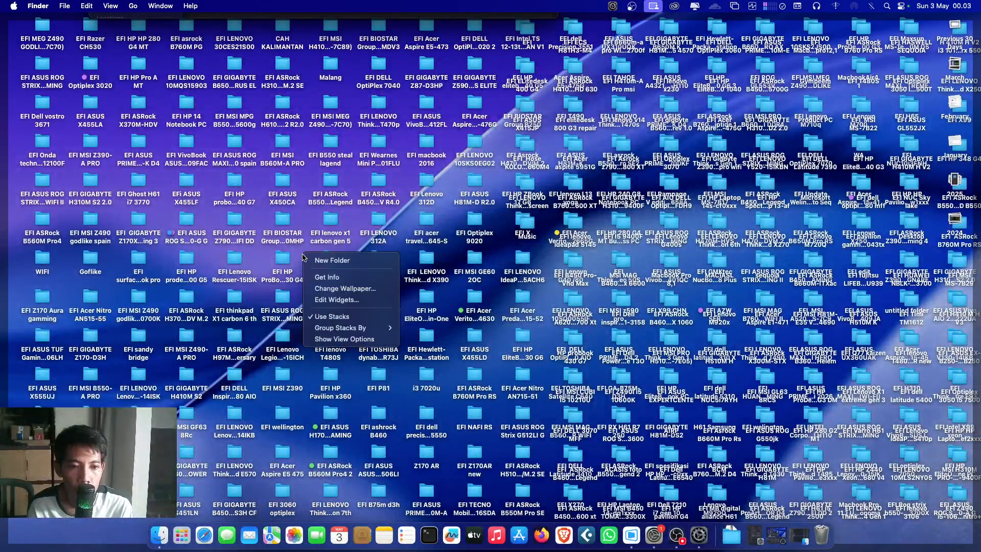
{"action": "left_click", "coordinate": [314, 260]}
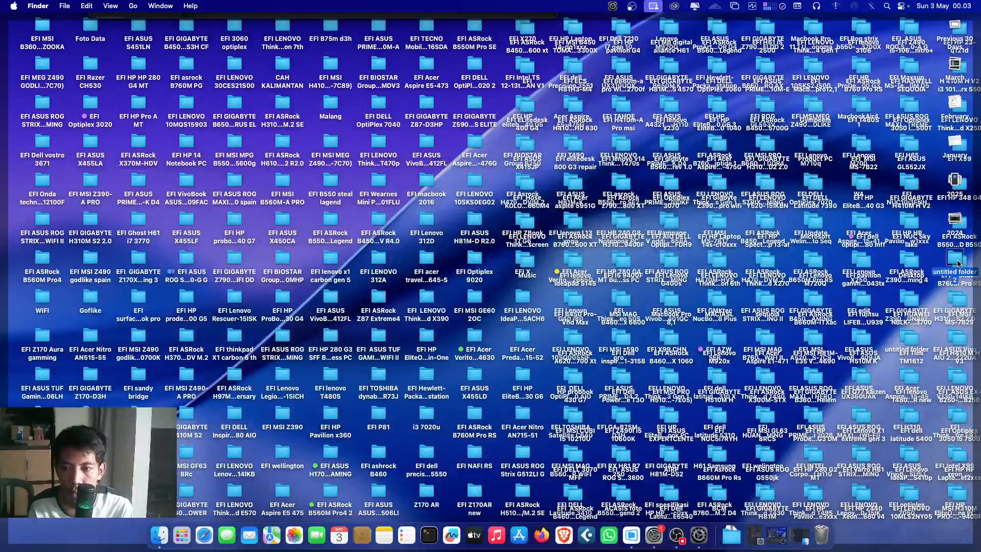
{"action": "right_click", "coordinate": [956, 260]}
{"action": "left_click", "coordinate": [881, 312]}
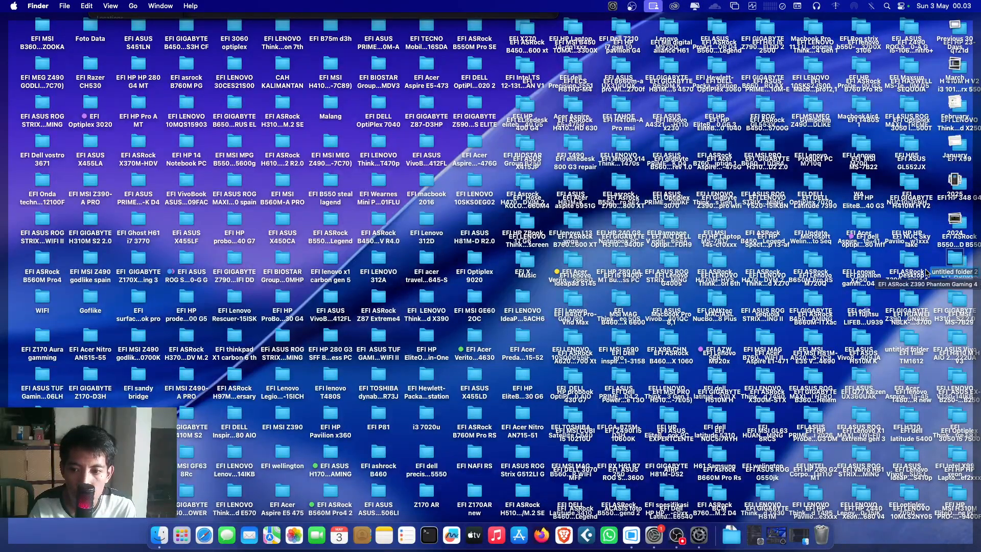
{"action": "type", "text": "EFI ASRock"}
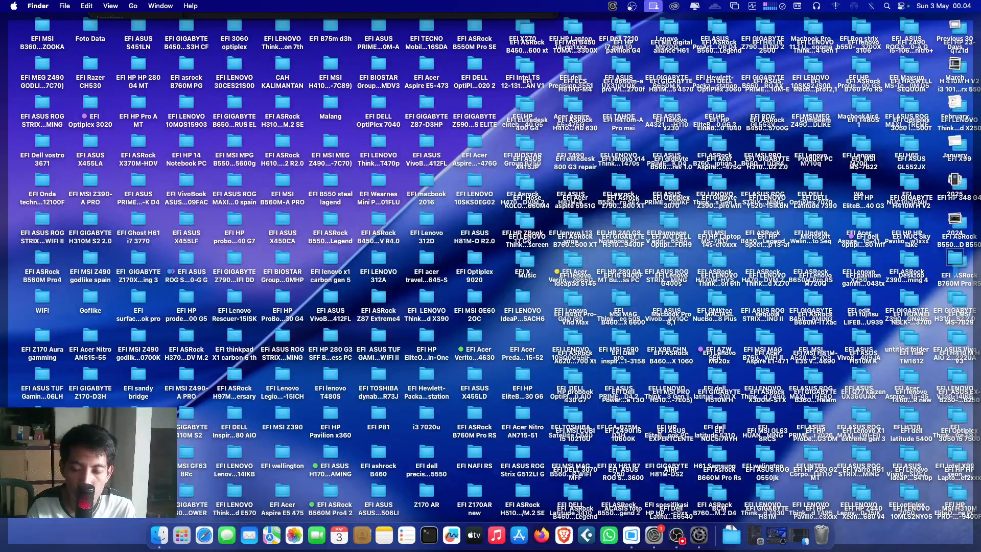
{"action": "type", "text": "EFI"}
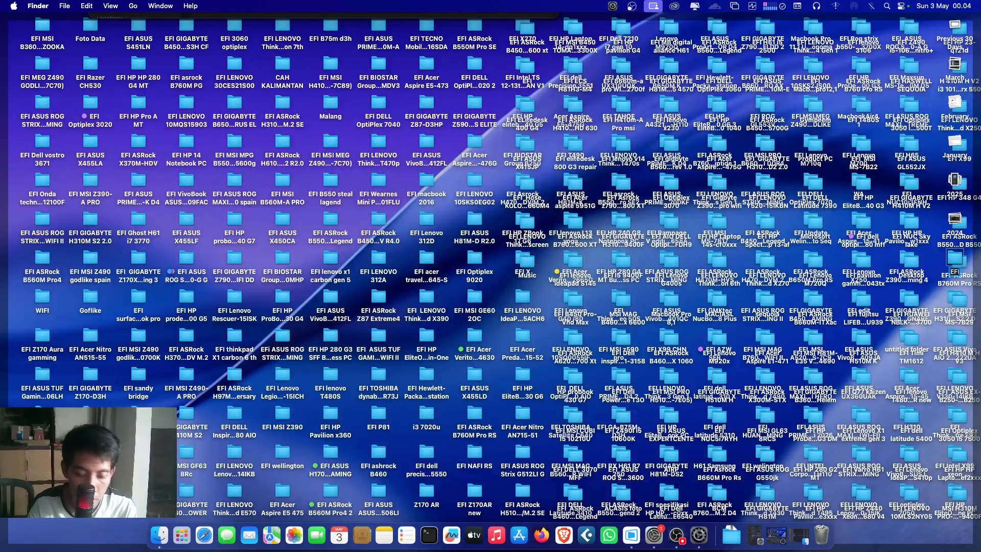
{"action": "type", "text": " Back"}
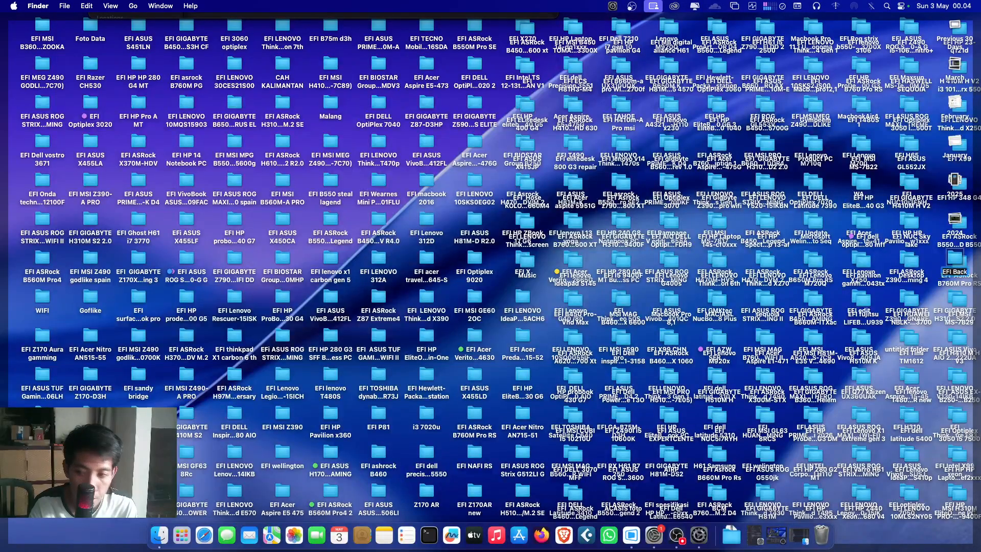
{"action": "type", "text": "up"}
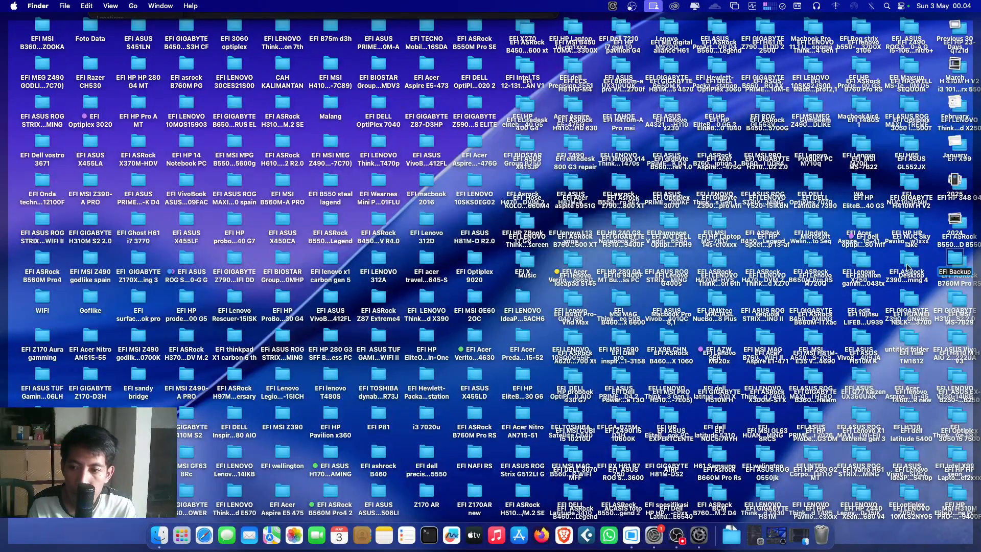
{"action": "key", "text": "Return"}
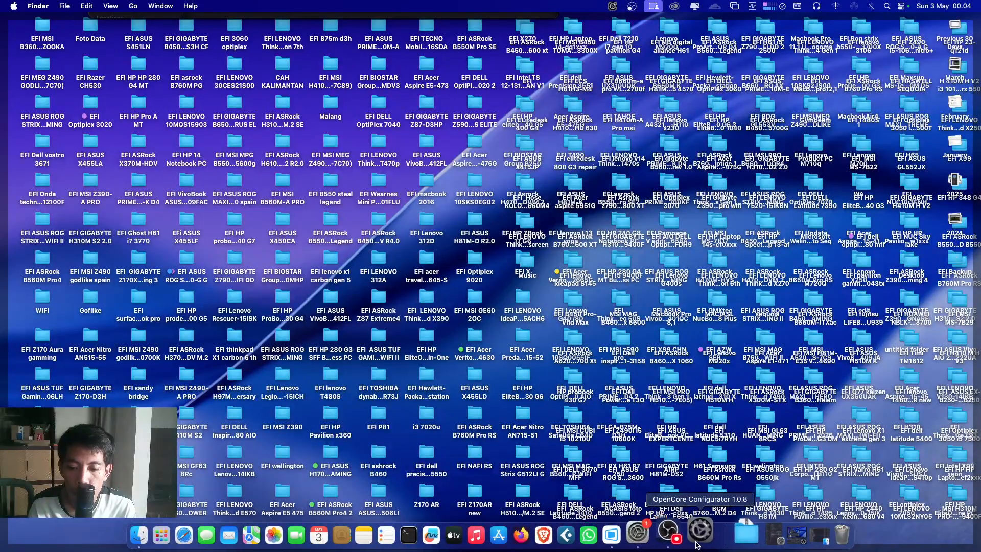
Copy the EFI folder from the mounted EFI partition into the EFI Backup folder on the desktop.
{"action": "left_click", "coordinate": [612, 6]}
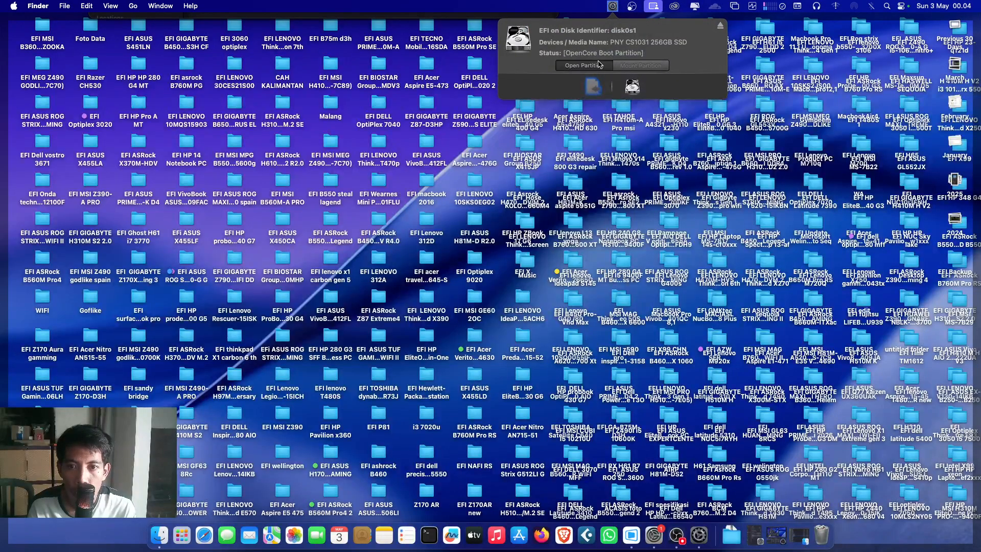
{"action": "left_click", "coordinate": [587, 66]}
{"action": "left_click", "coordinate": [327, 61]}
{"action": "right_click", "coordinate": [327, 62]}
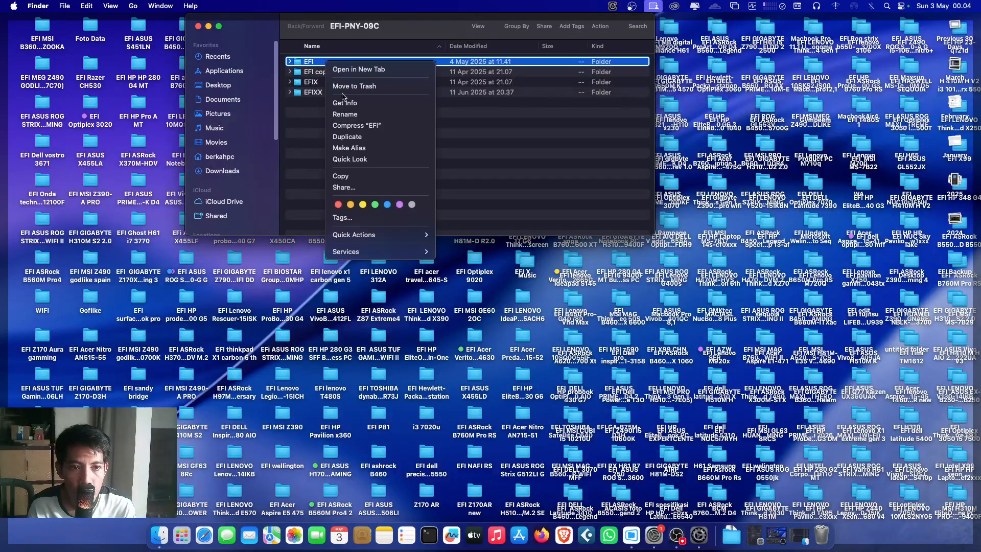
{"action": "left_click", "coordinate": [372, 176]}
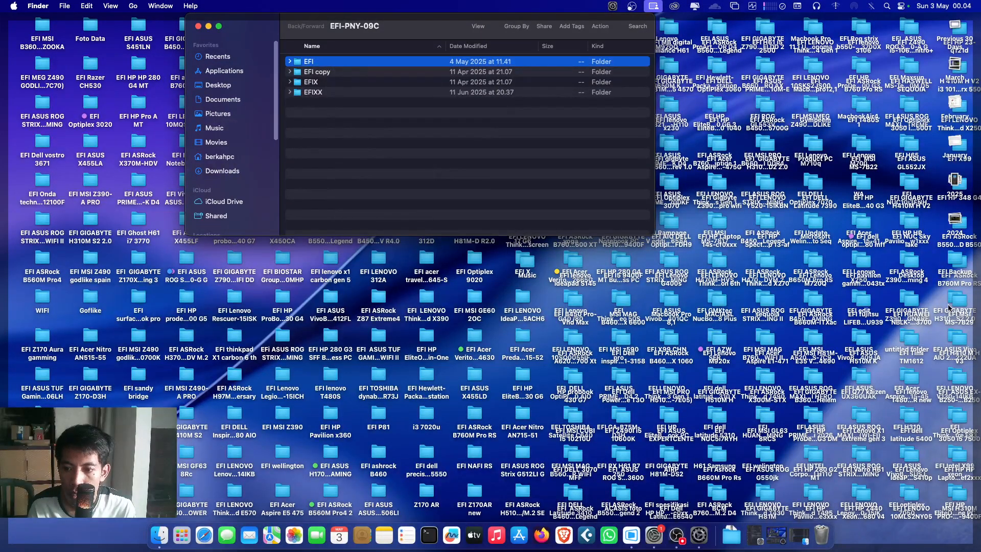
{"action": "double_click", "coordinate": [952, 260]}
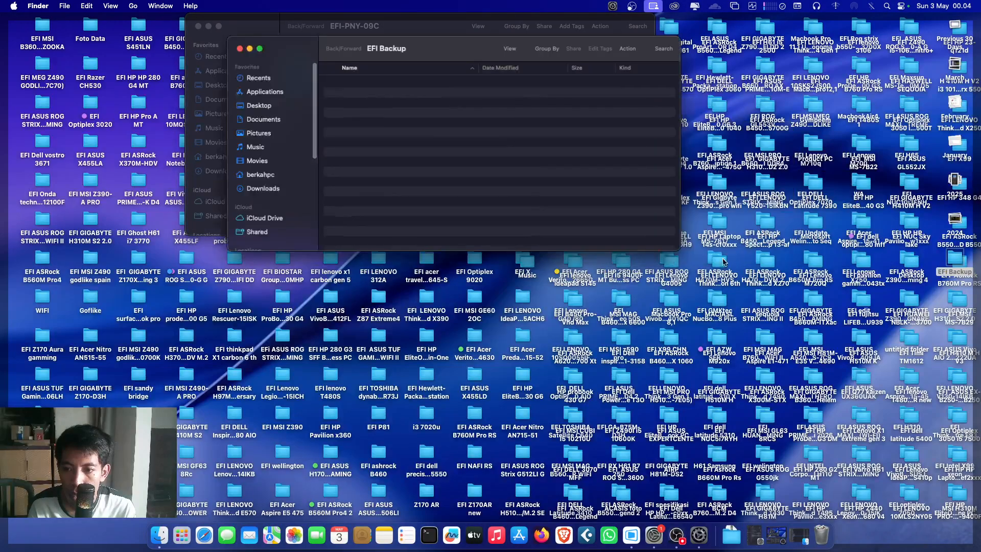
{"action": "left_click_drag", "start_coordinate": [373, 51], "coordinate": [587, 235]}
{"action": "right_click", "coordinate": [598, 260]}
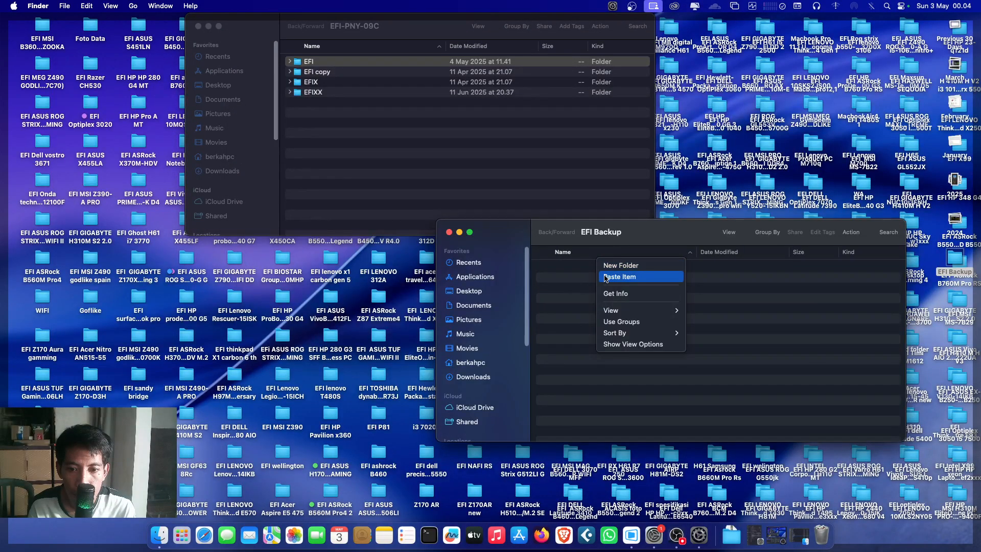
{"action": "left_click", "coordinate": [605, 277]}
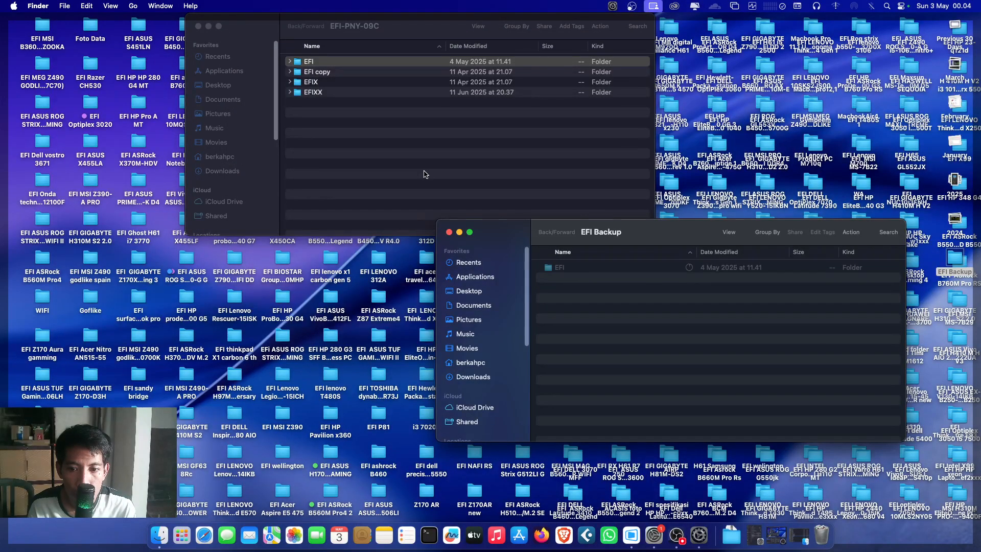
Copy the EFI copy, EFIX and EFIXX folders from the EFI partition into the EFI Backup folder.
{"action": "left_click_drag", "start_coordinate": [340, 115], "coordinate": [623, 323]}
{"action": "right_click", "coordinate": [328, 76]}
{"action": "left_click", "coordinate": [326, 137]}
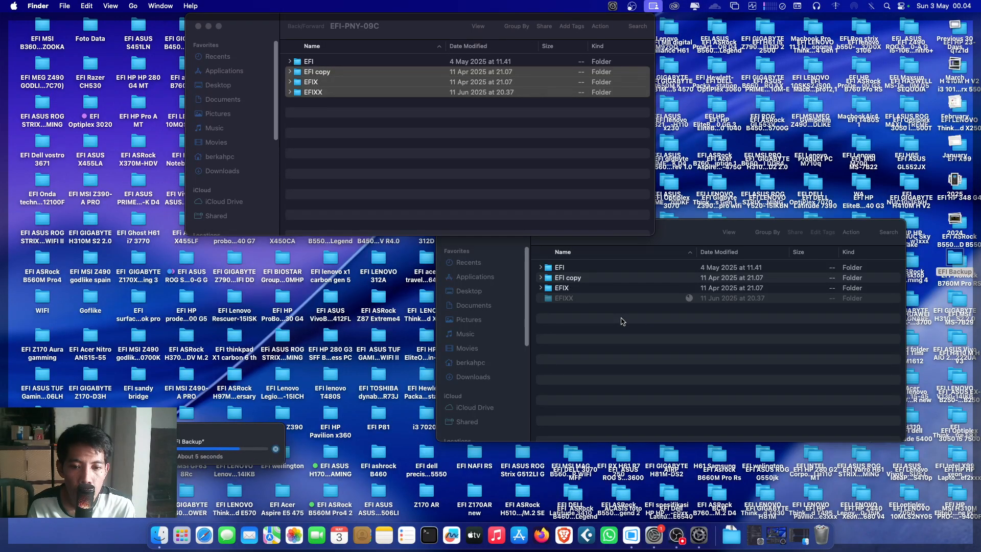
Move the EFI copy, EFIX and EFIXX folders on the EFI partition to the Trash.
{"action": "left_click", "coordinate": [446, 190]}
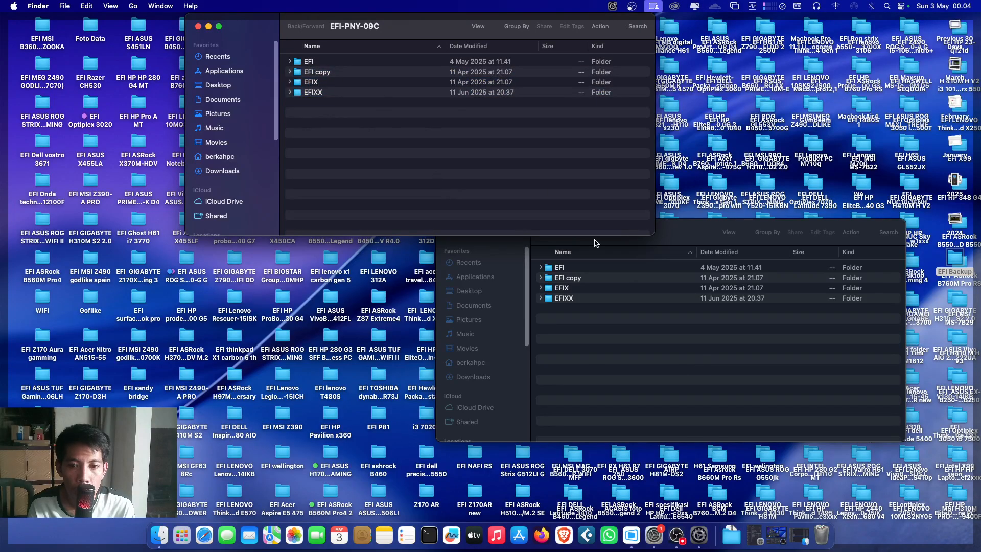
{"action": "left_click", "coordinate": [321, 72]}
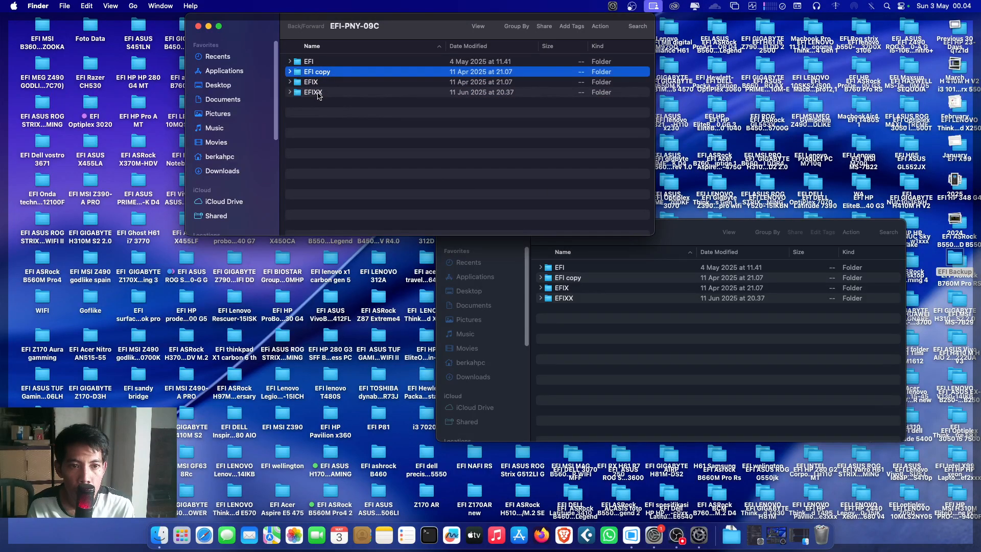
{"action": "left_click", "coordinate": [318, 93]}
{"action": "left_click", "coordinate": [322, 72]}
{"action": "left_click", "coordinate": [319, 92], "text": "shift"}
{"action": "right_click", "coordinate": [318, 94]}
{"action": "left_click", "coordinate": [339, 120]}
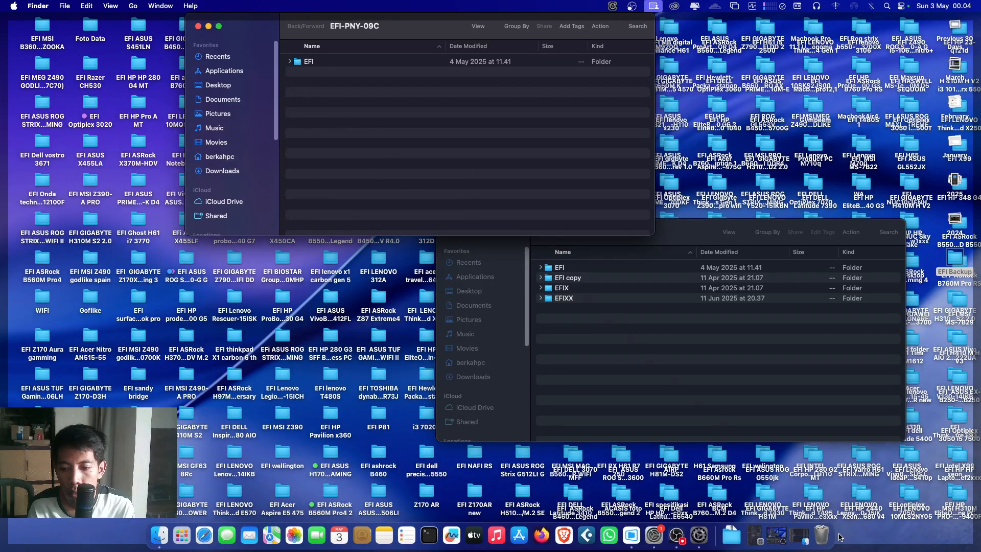
Empty the Trash permanently and move the EFI partition window clear of the EFI Backup window.
{"action": "right_click", "coordinate": [823, 530]}
{"action": "left_click", "coordinate": [827, 493]}
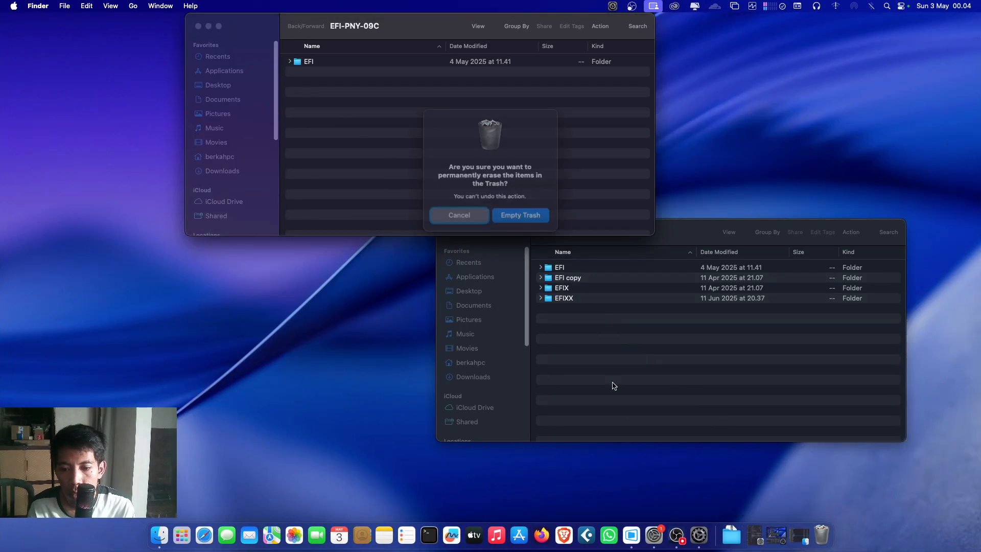
{"action": "left_click", "coordinate": [529, 223]}
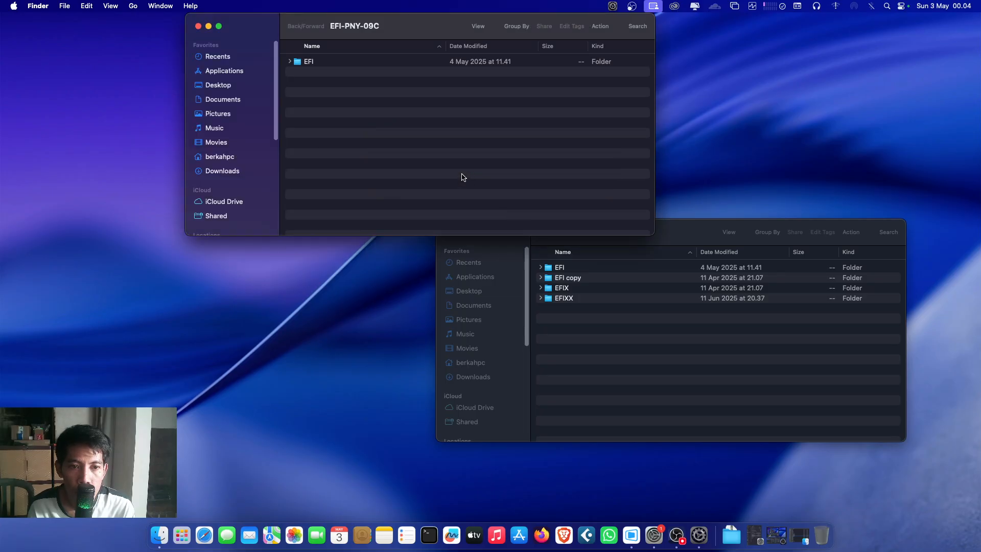
{"action": "left_click_drag", "start_coordinate": [378, 21], "coordinate": [256, 35]}
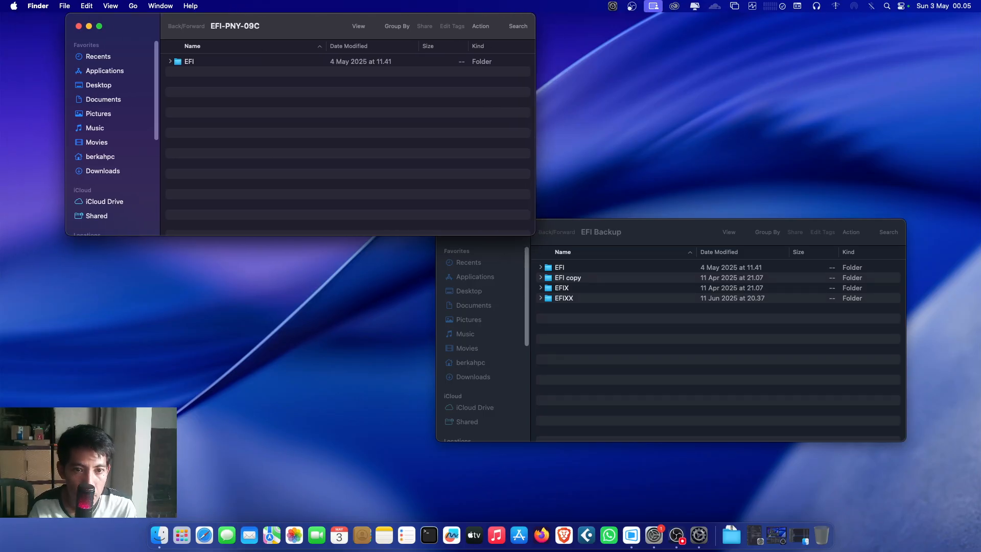
Open Hackintool, refresh the version list of the installed extensions, and narrow its window so the EFI partition window stays visible beside it.
{"action": "key", "text": "super+space"}
{"action": "type", "text": "hackintool"}
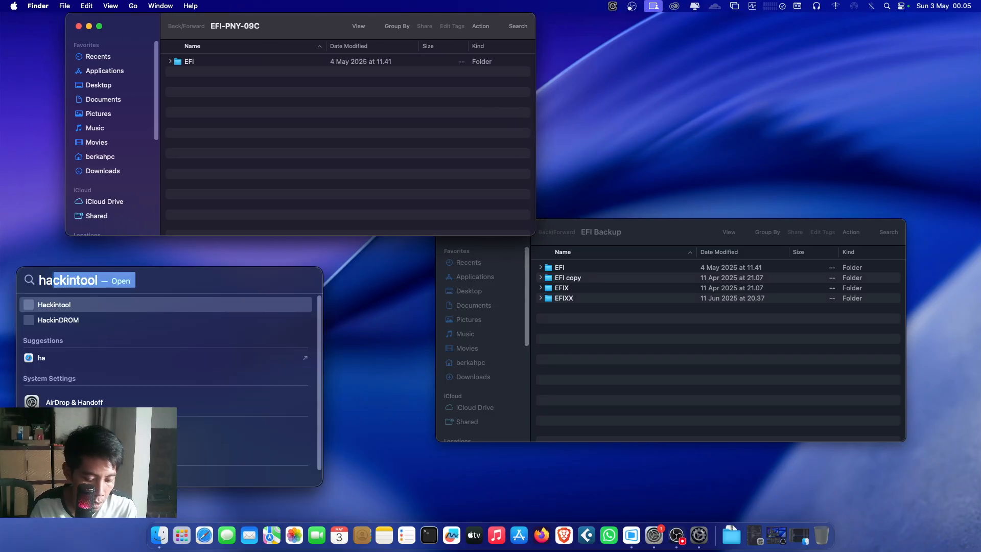
{"action": "key", "text": "Return"}
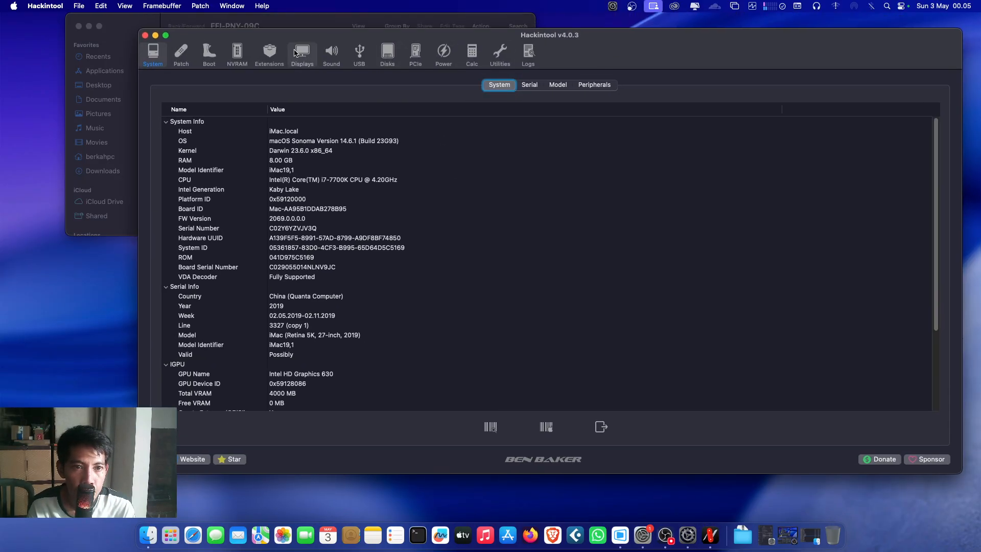
{"action": "left_click", "coordinate": [264, 56]}
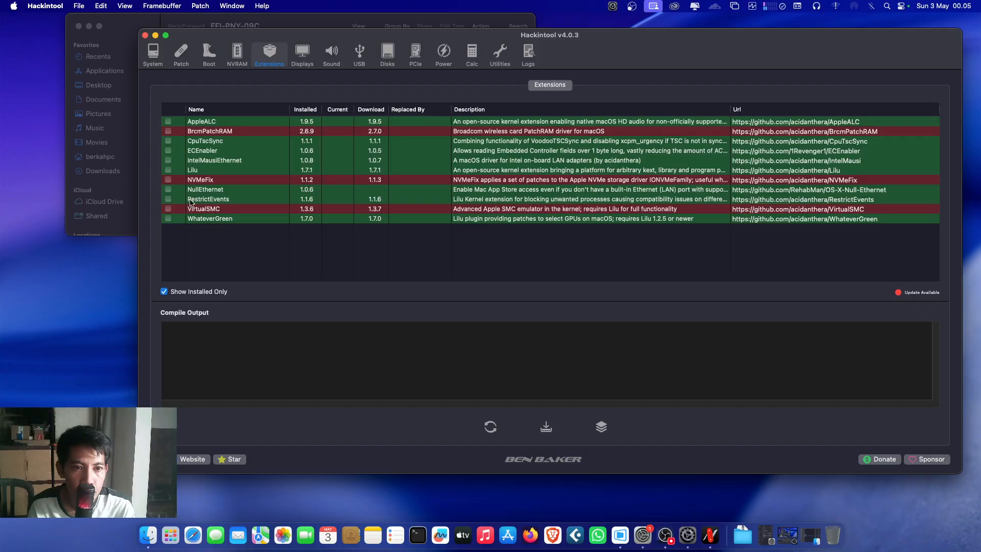
{"action": "left_click", "coordinate": [493, 427]}
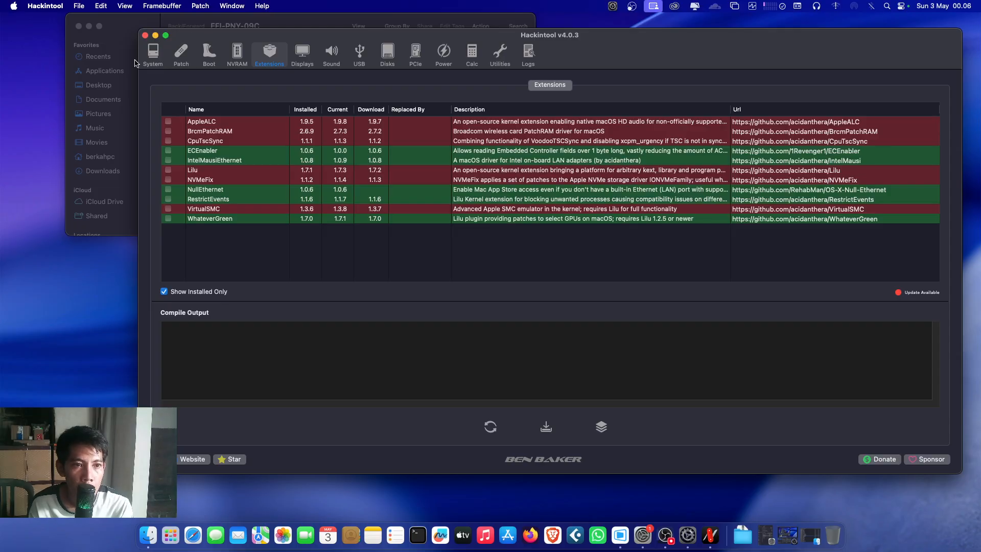
{"action": "left_click_drag", "start_coordinate": [137, 70], "coordinate": [666, 160]}
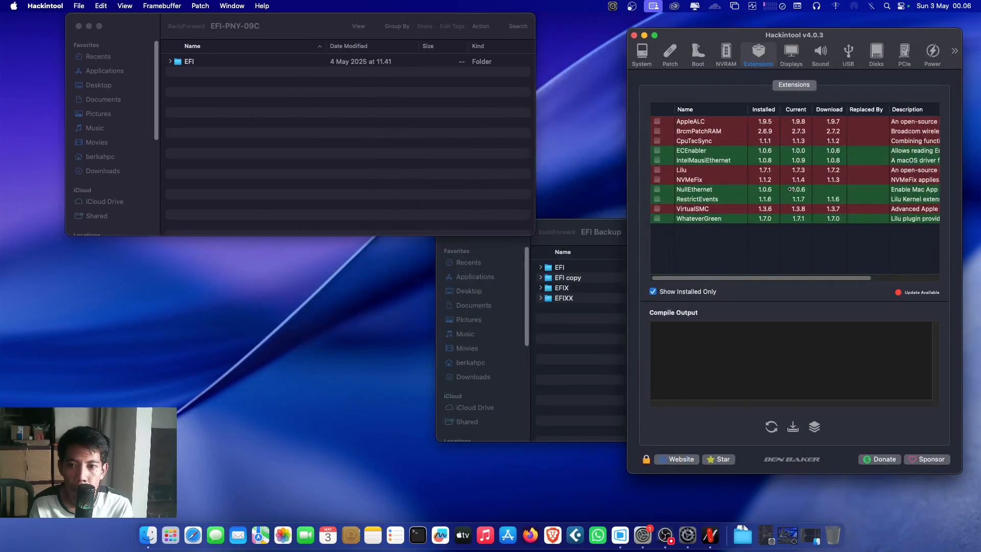
{"action": "left_click_drag", "start_coordinate": [285, 38], "coordinate": [255, 37]}
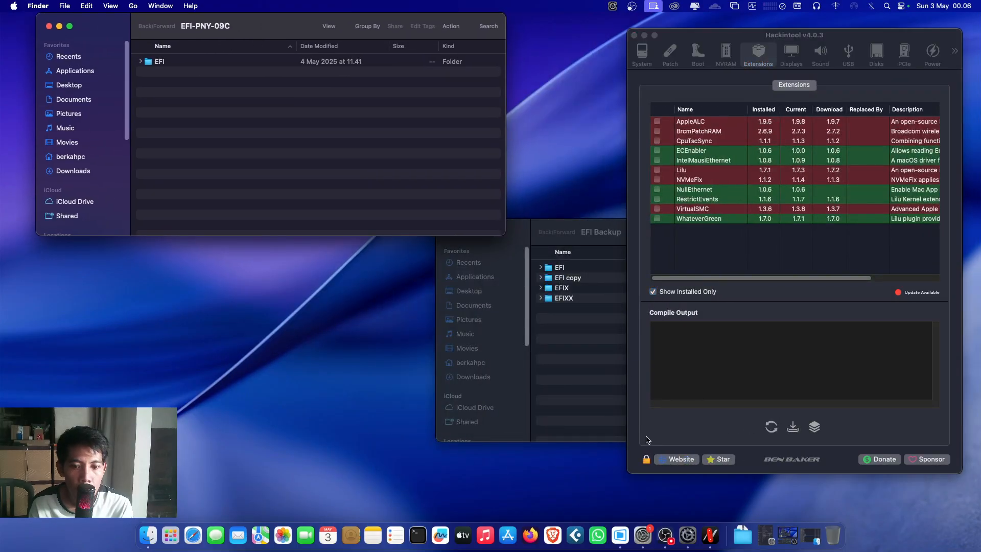
Look inside the OpenCore-1.0.8-RELEASE folder in Downloads and minimize its window.
{"action": "left_click", "coordinate": [743, 533]}
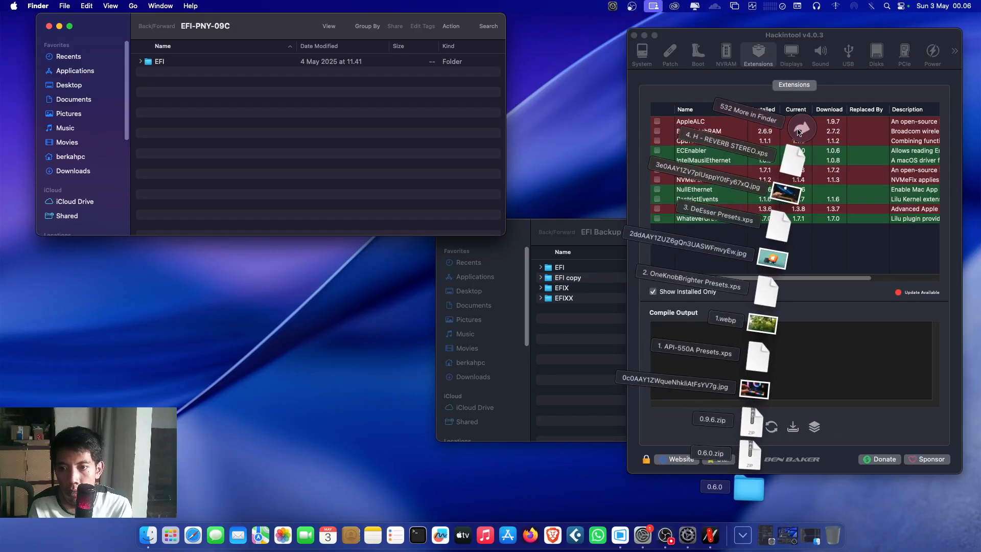
{"action": "left_click", "coordinate": [365, 361]}
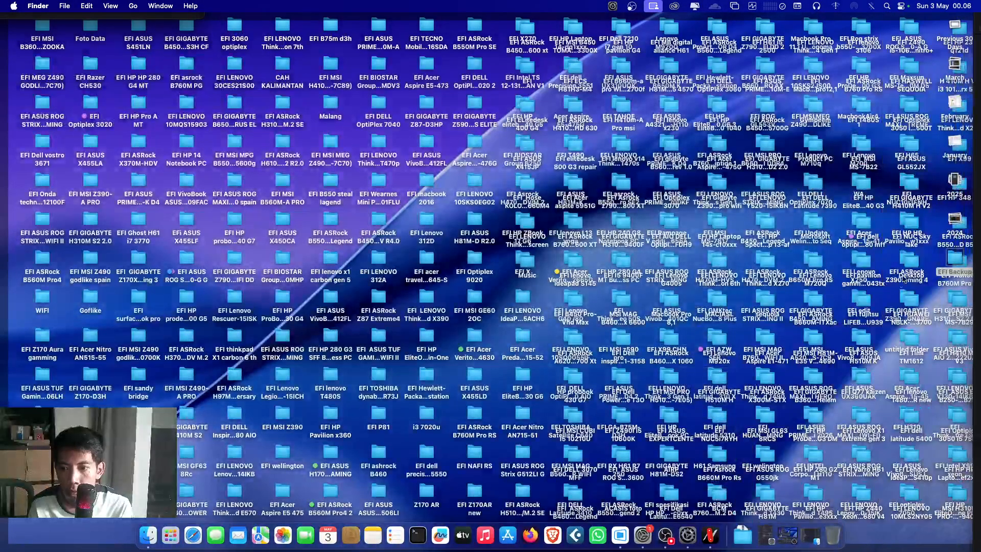
{"action": "left_click", "coordinate": [957, 297]}
{"action": "left_click", "coordinate": [744, 533]}
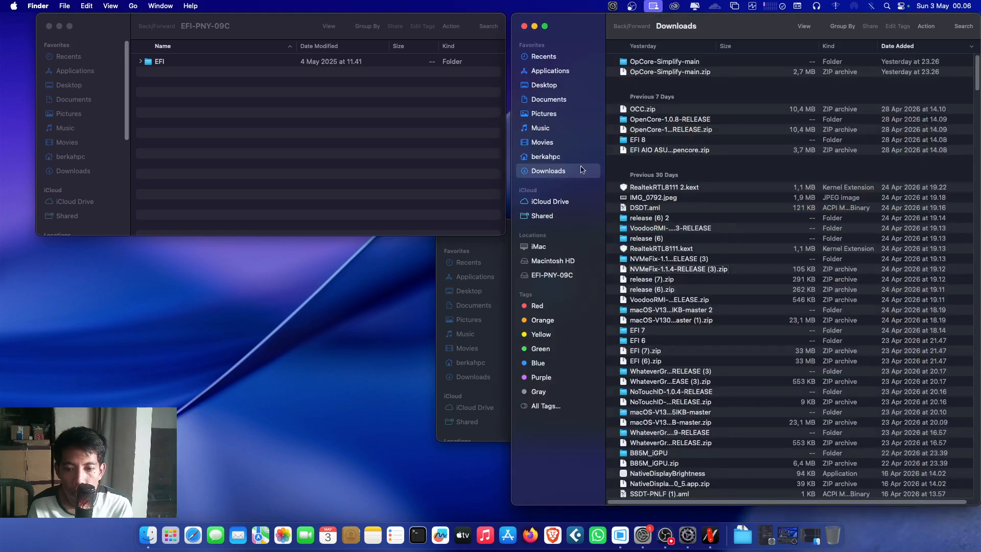
{"action": "double_click", "coordinate": [638, 122]}
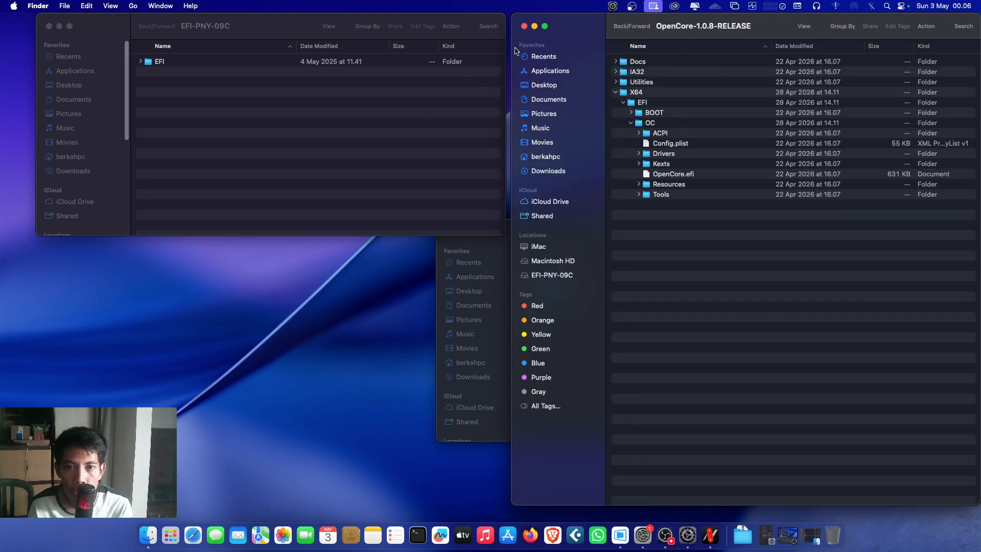
{"action": "left_click", "coordinate": [534, 26]}
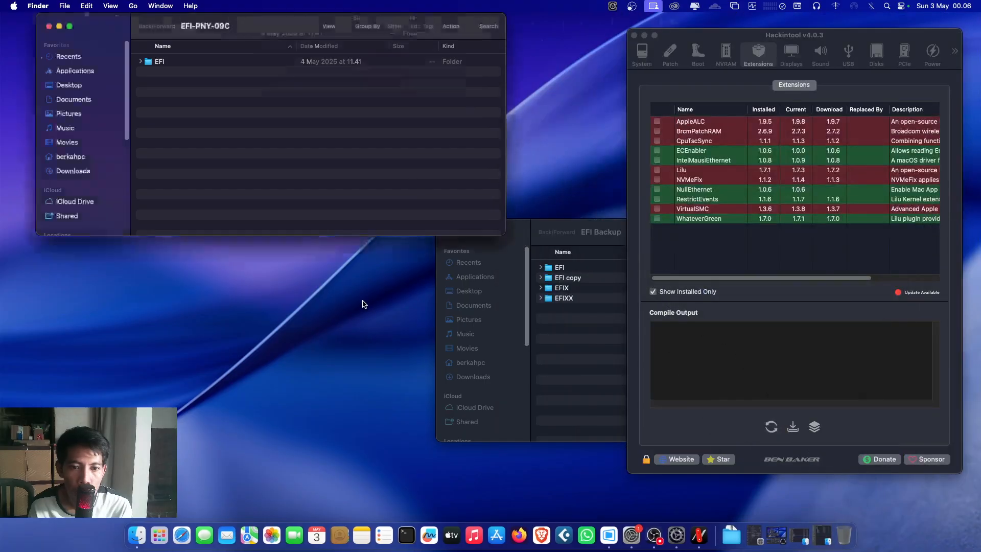
Open the EFI GIGABYTE H310M DS2 2.0 folder from the desktop and move its window aside.
{"action": "left_click", "coordinate": [363, 303]}
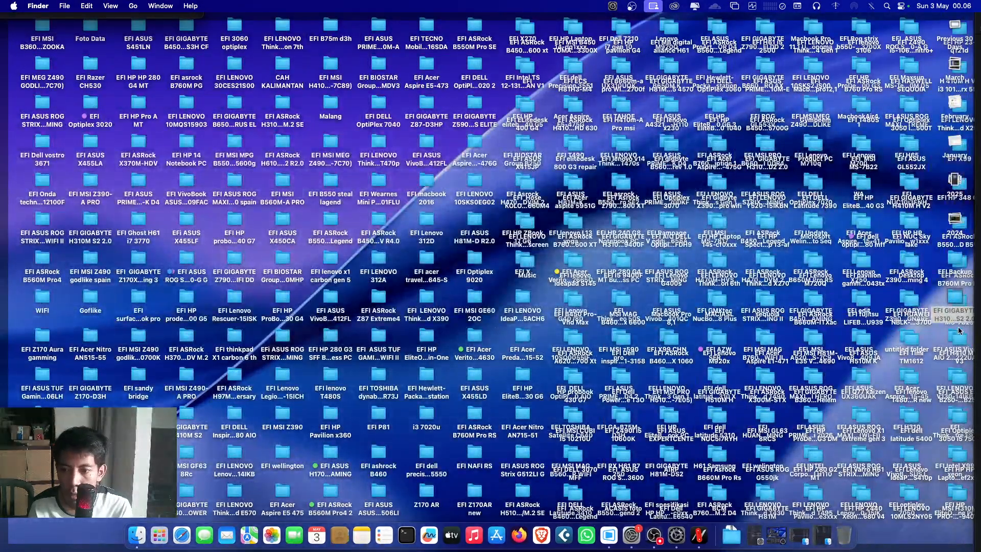
{"action": "double_click", "coordinate": [952, 299]}
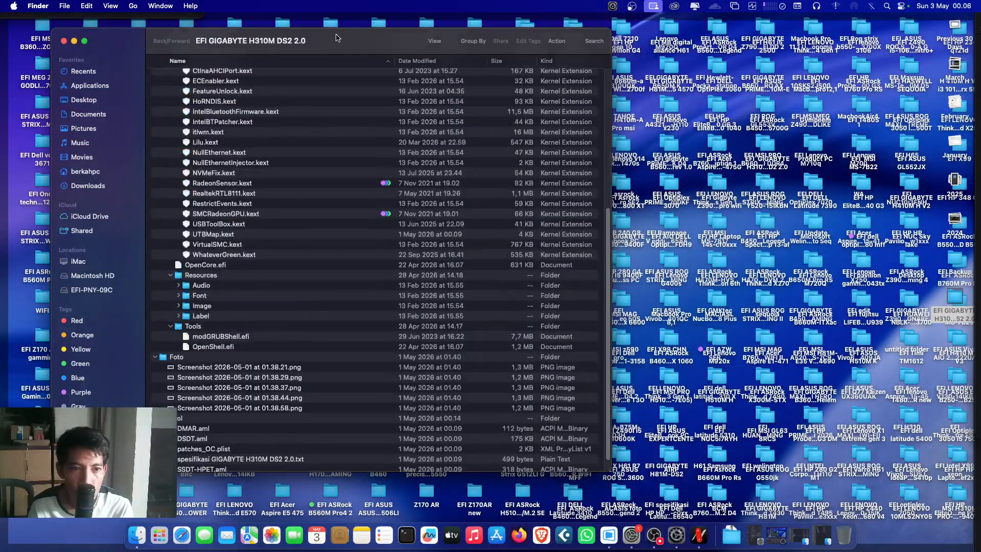
{"action": "left_click_drag", "start_coordinate": [336, 37], "coordinate": [661, 33]}
Preview the 01.38.21 and 01.38.37 screenshots in the Foto folder to check the system information and booted OpenCore version.
{"action": "left_click", "coordinate": [572, 364]}
{"action": "key", "text": "space"}
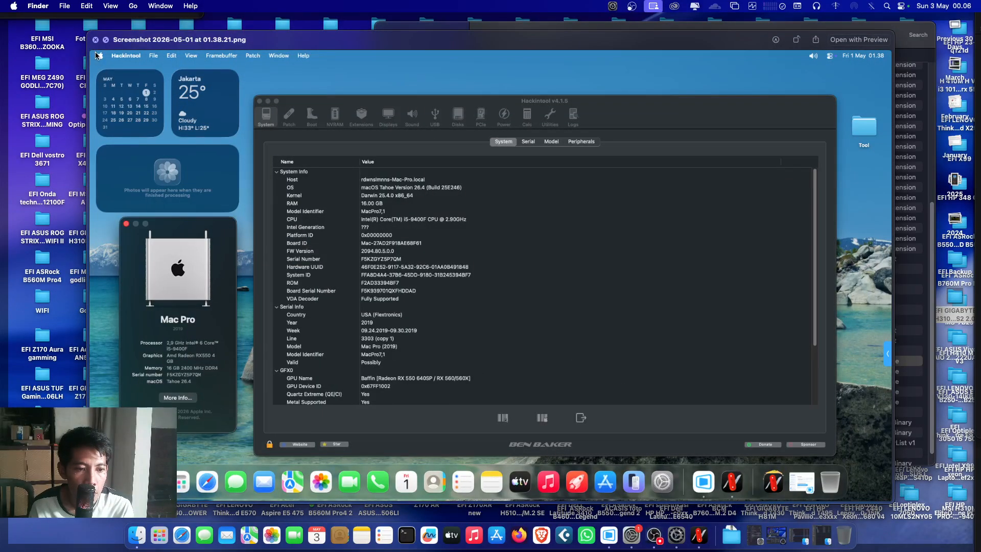
{"action": "left_click", "coordinate": [95, 41]}
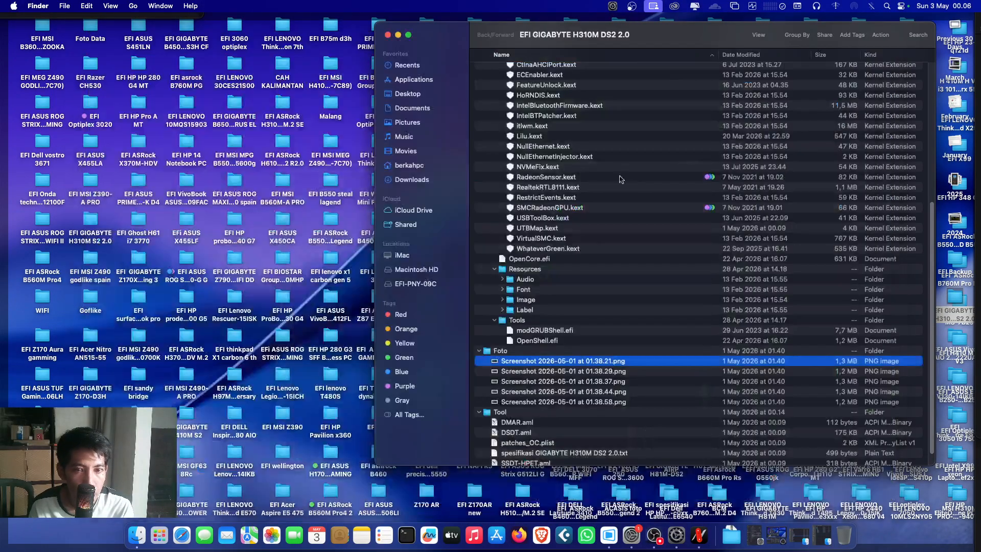
{"action": "scroll", "coordinate": [571, 215], "scroll_direction": "up", "scroll_amount": 10}
{"action": "left_click", "coordinate": [482, 71]}
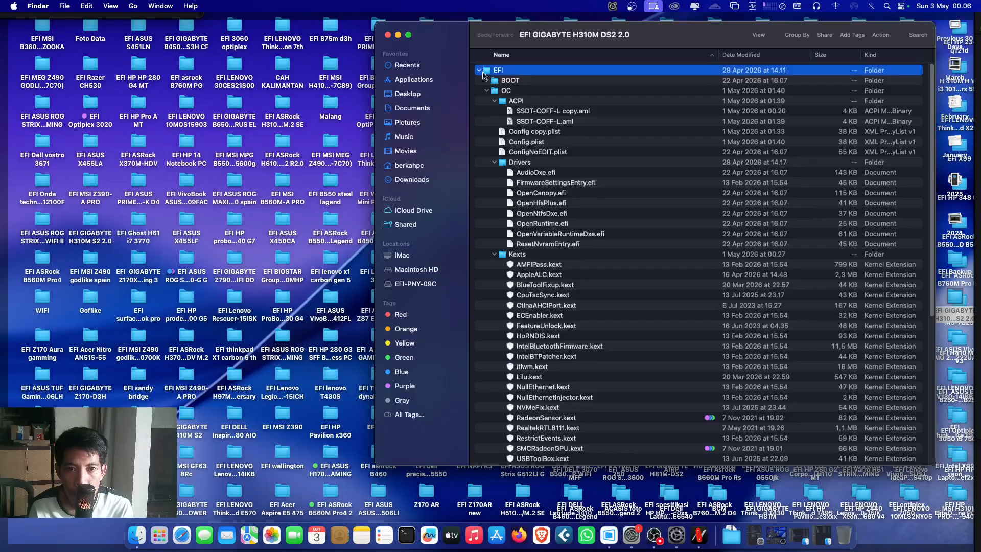
{"action": "right_click", "coordinate": [493, 71]}
{"action": "left_click", "coordinate": [482, 139]}
{"action": "scroll", "coordinate": [548, 232], "scroll_direction": "down", "scroll_amount": 10}
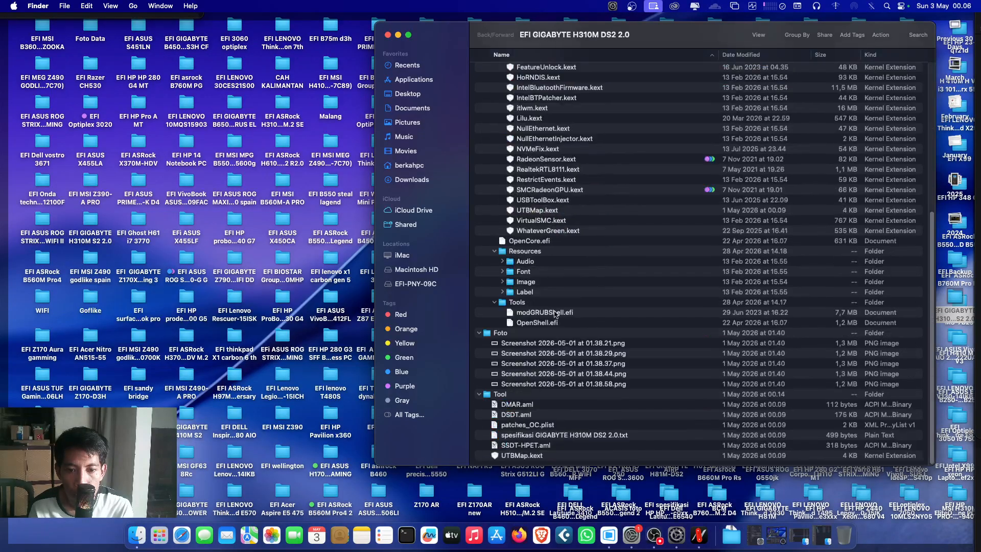
{"action": "left_click", "coordinate": [551, 363]}
{"action": "key", "text": "space"}
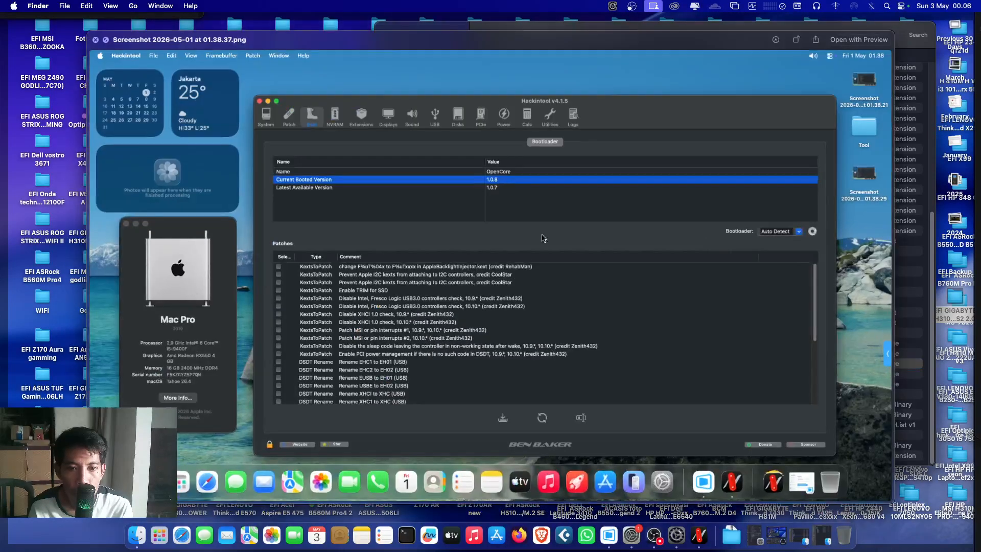
{"action": "left_click", "coordinate": [95, 40]}
Copy the EFI folder of EFI GIGABYTE H310M DS2 2.0 to the clipboard.
{"action": "scroll", "coordinate": [522, 119], "scroll_direction": "up", "scroll_amount": 10}
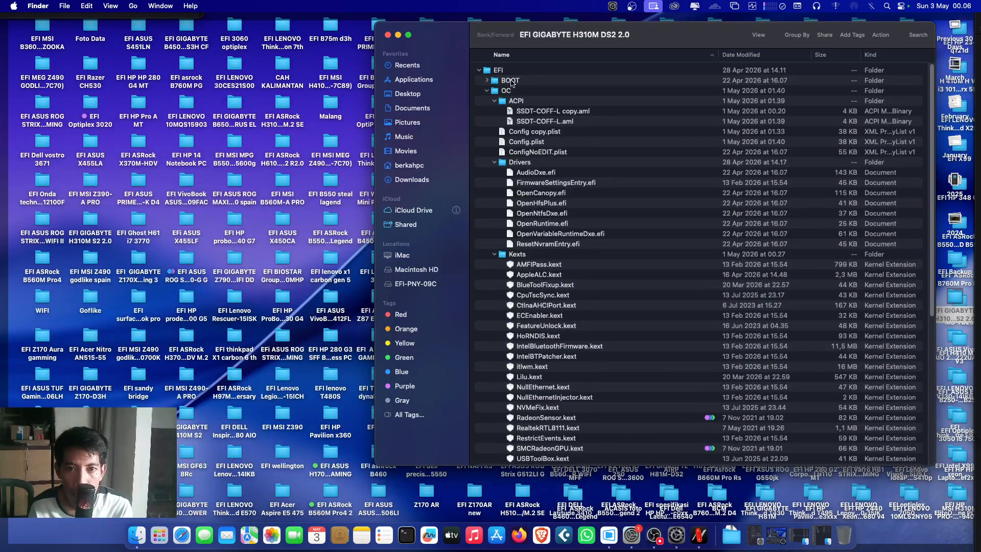
{"action": "left_click", "coordinate": [508, 72]}
{"action": "right_click", "coordinate": [508, 72]}
{"action": "left_click", "coordinate": [529, 196]}
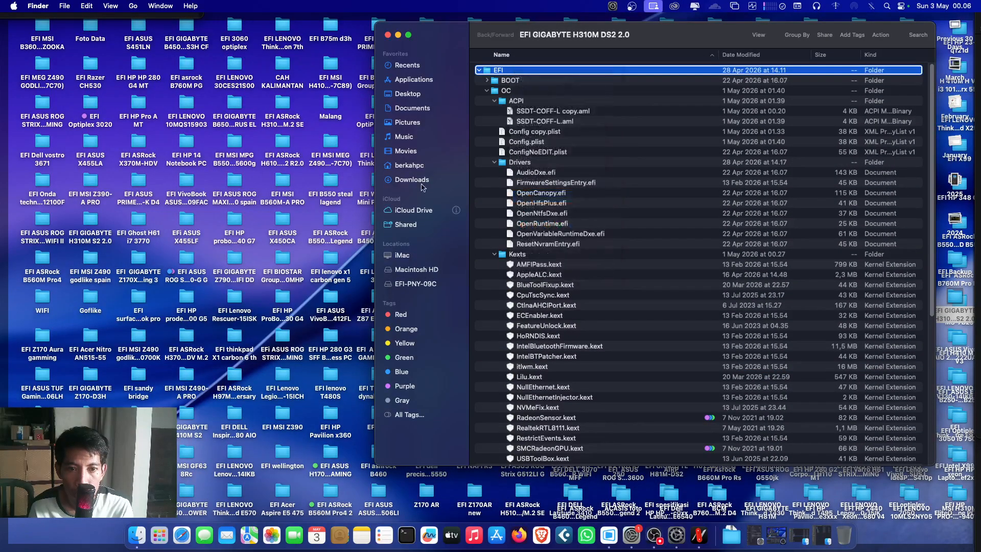
Rename the EFI folder on the EFI-PNY-09C partition to EFIX.
{"action": "left_click", "coordinate": [352, 131]}
{"action": "left_click", "coordinate": [164, 87]}
{"action": "right_click", "coordinate": [164, 85]}
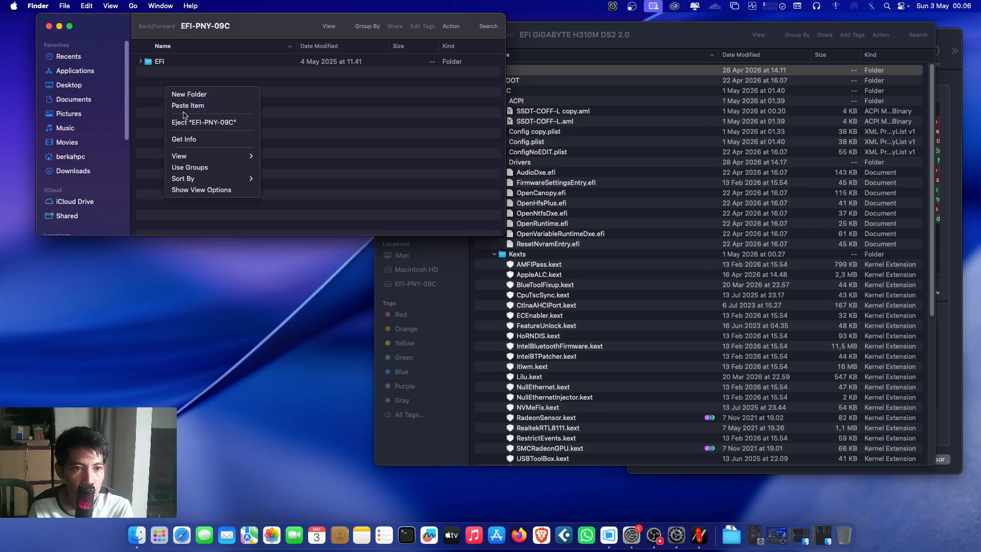
{"action": "key", "text": "Escape"}
{"action": "left_click", "coordinate": [162, 62]}
{"action": "right_click", "coordinate": [163, 62]}
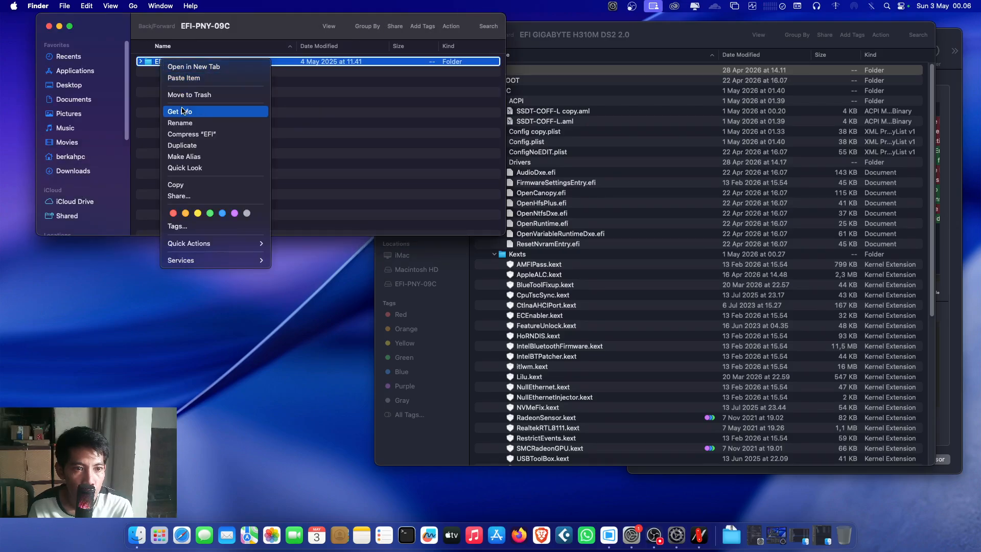
{"action": "left_click", "coordinate": [186, 123]}
{"action": "key", "text": "Right"}
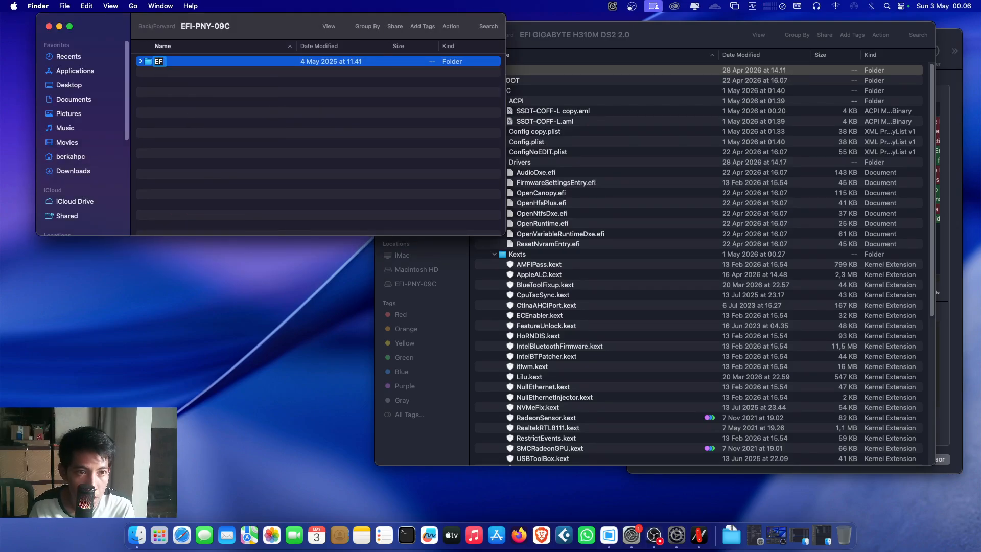
{"action": "key", "text": "Return"}
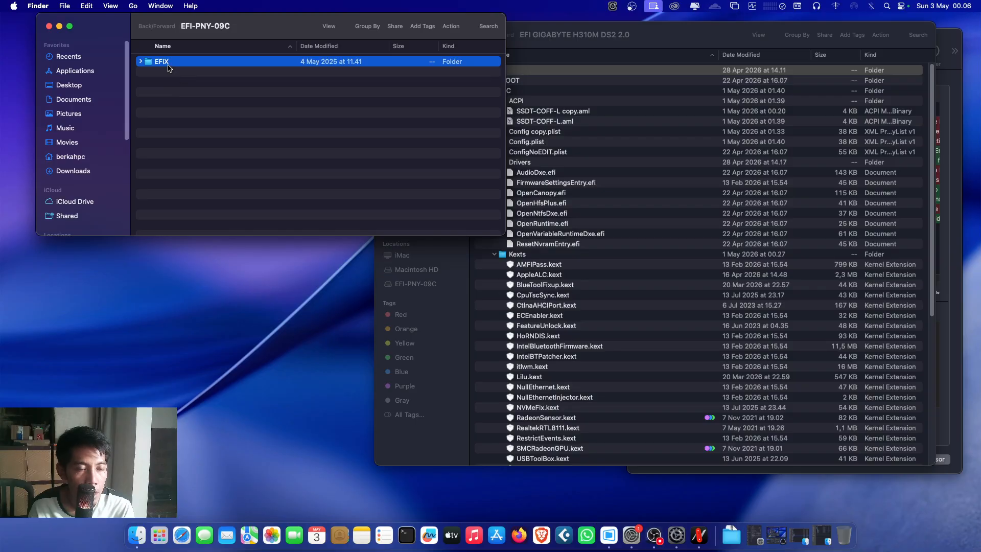
Restore the name EFI for the EFIX folder on the EFI-PNY-09C partition, without pasting anything there.
{"action": "right_click", "coordinate": [175, 90]}
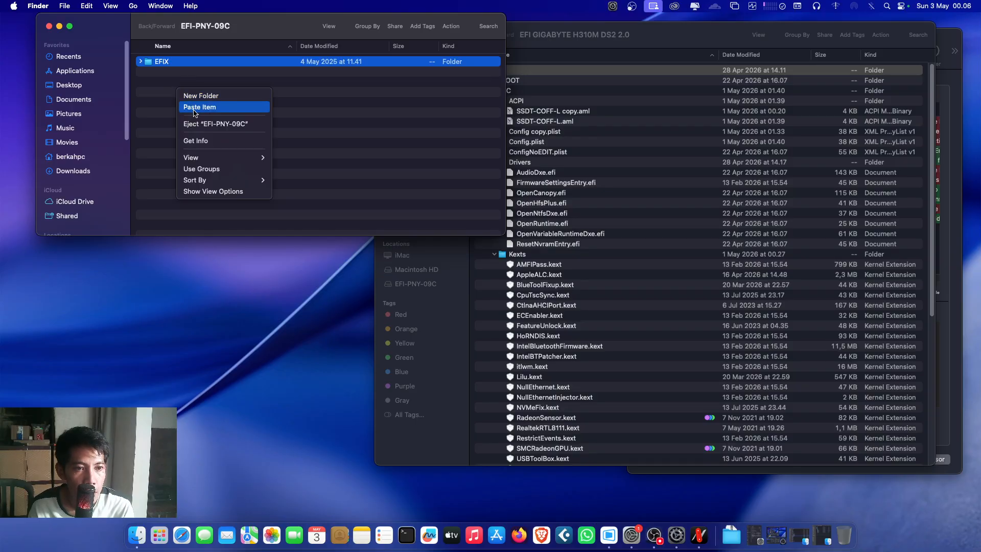
{"action": "left_click", "coordinate": [168, 83]}
{"action": "right_click", "coordinate": [163, 59]}
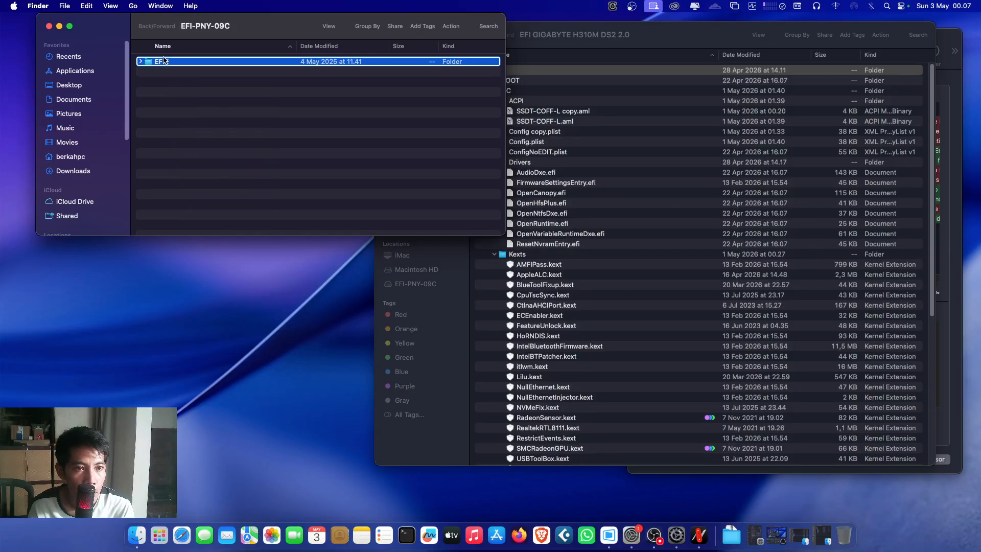
{"action": "left_click", "coordinate": [194, 119]}
{"action": "key", "text": "Right"}
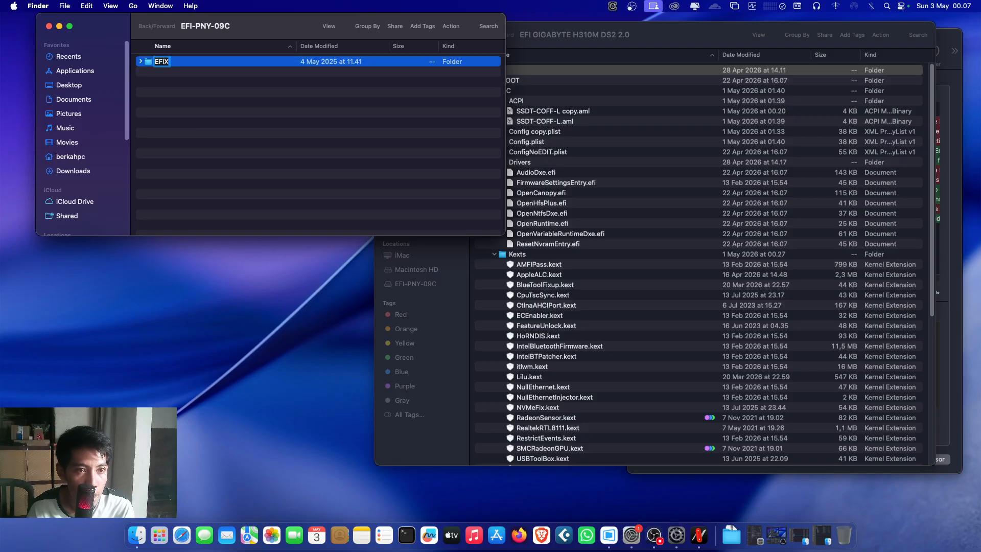
{"action": "key", "text": "BackSpace"}
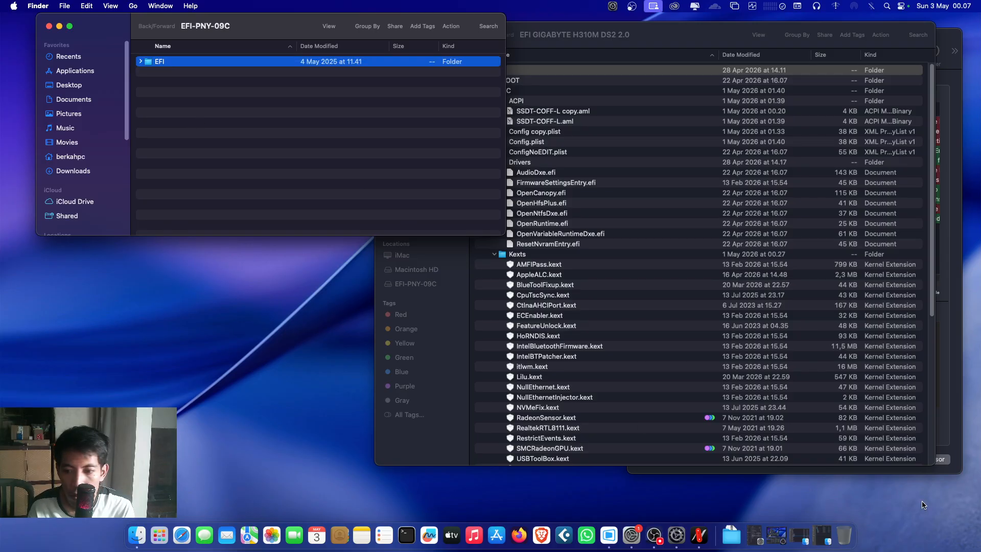
Open the EFI Backup folder from the desktop and place its window beside the EFI GIGABYTE H310M DS2 2.0 window.
{"action": "left_click", "coordinate": [924, 505]}
{"action": "double_click", "coordinate": [954, 292]}
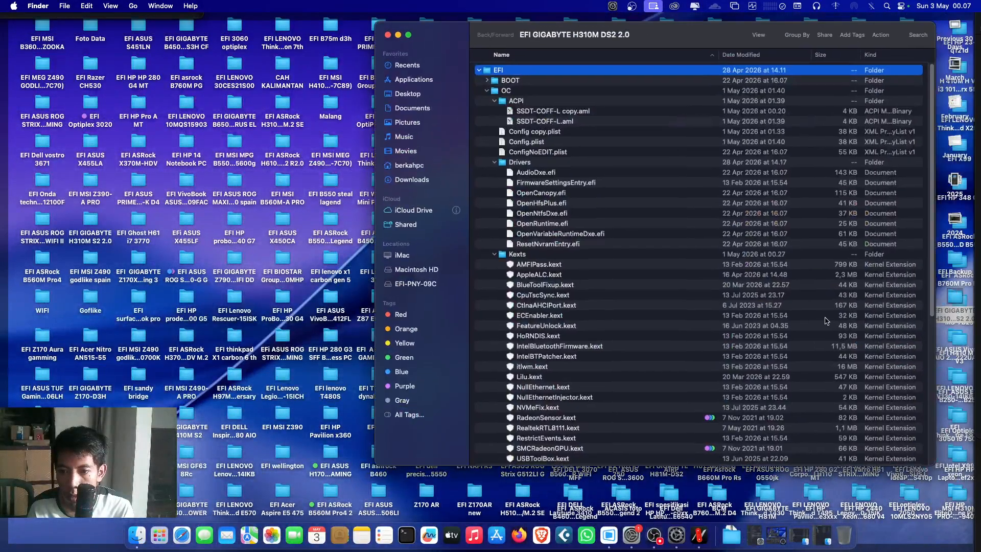
{"action": "double_click", "coordinate": [956, 261]}
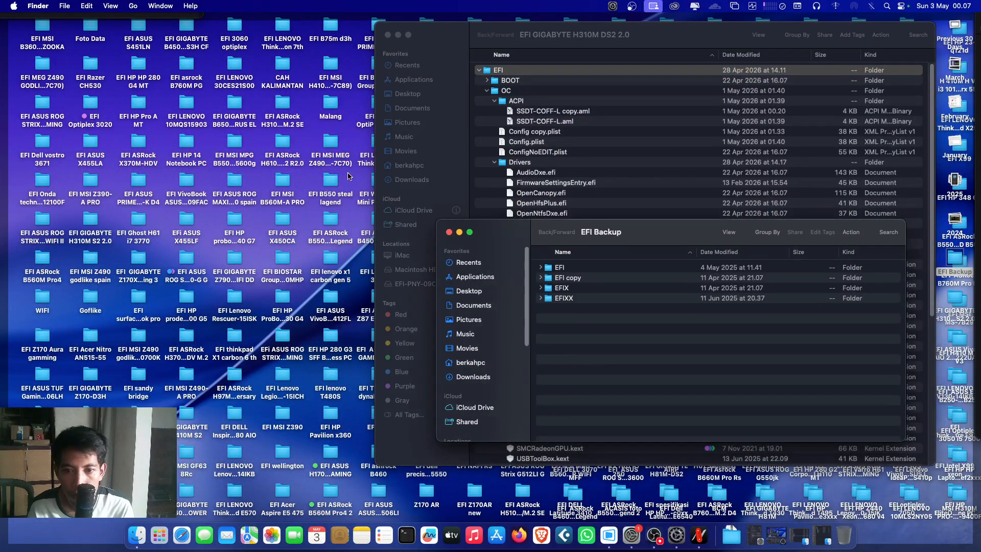
{"action": "left_click_drag", "start_coordinate": [568, 237], "coordinate": [284, 150]}
Rename the EFI folder inside EFI Backup to EFIOLD.
{"action": "left_click", "coordinate": [225, 177]}
{"action": "right_click", "coordinate": [217, 174]}
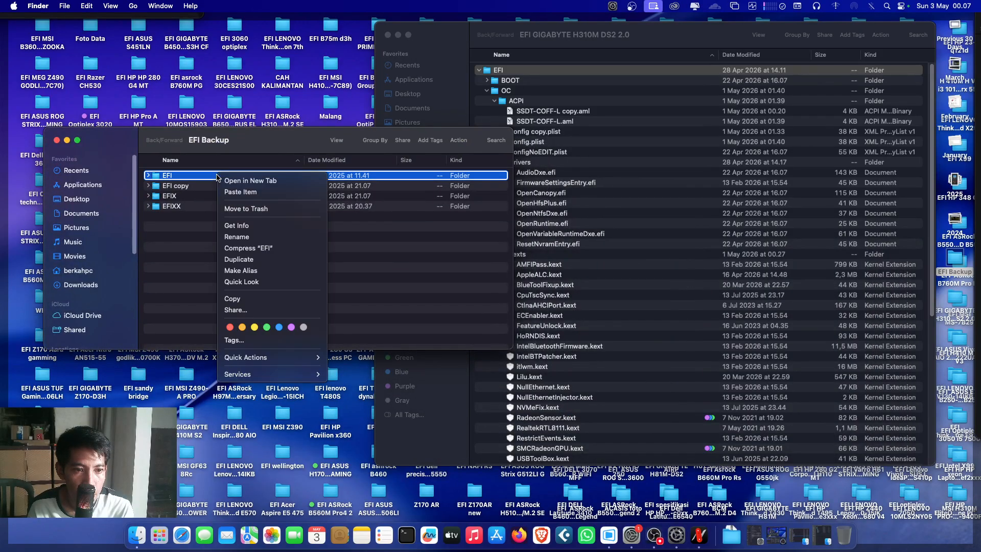
{"action": "left_click", "coordinate": [264, 237]}
{"action": "key", "text": "Right"}
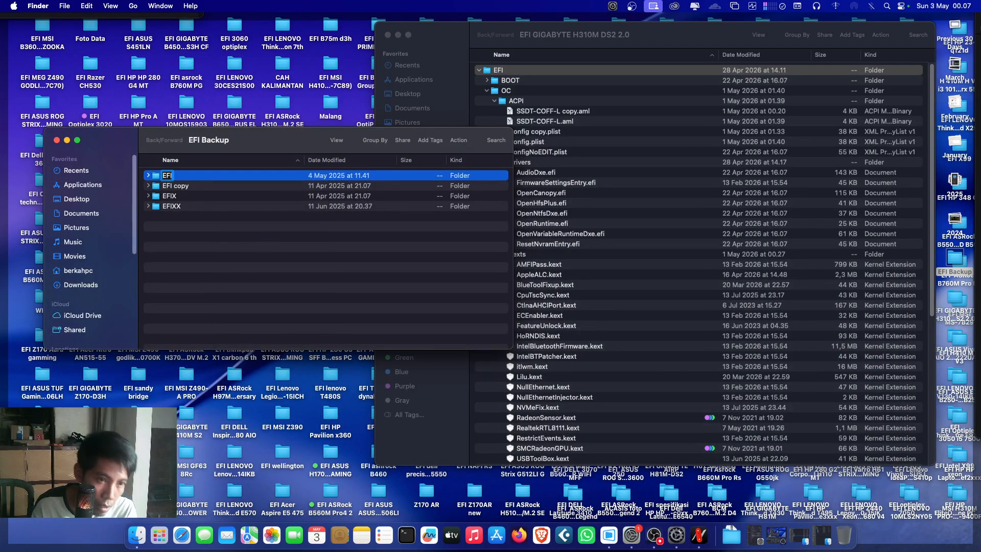
{"action": "type", "text": "OLD"}
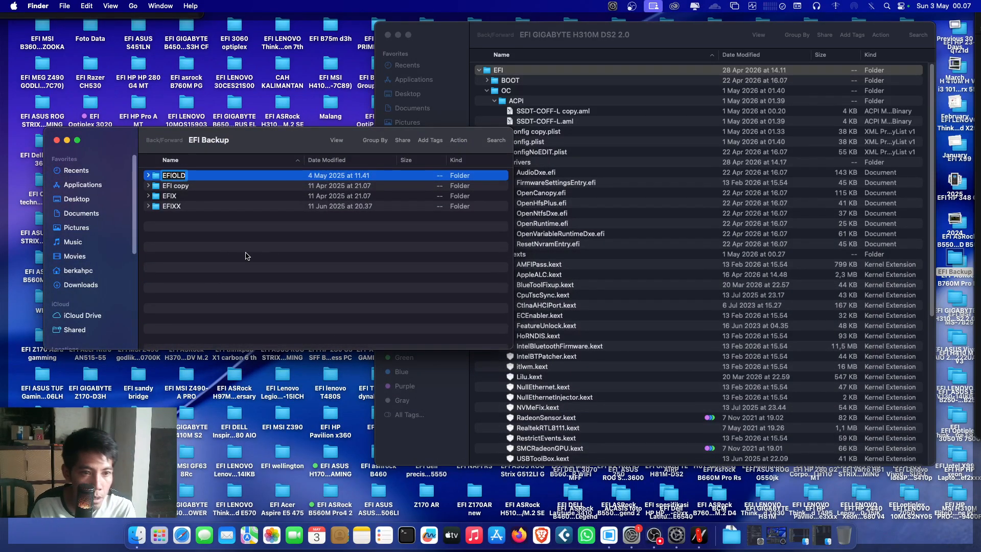
{"action": "key", "text": "Return"}
Paste the copied EFI folder into EFI Backup and expand the EFIOLD folder's contents.
{"action": "right_click", "coordinate": [227, 258]}
{"action": "left_click", "coordinate": [246, 278]}
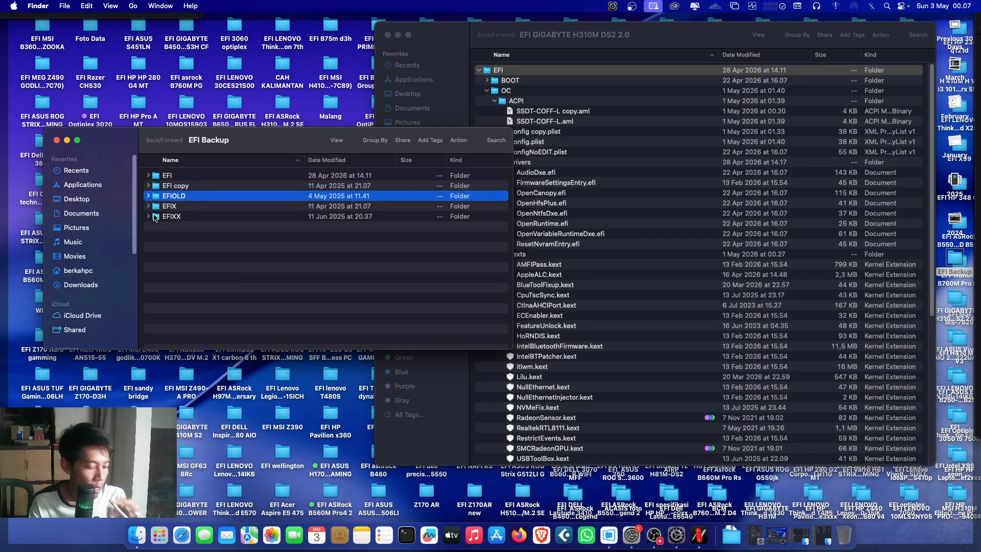
{"action": "left_click", "coordinate": [147, 197]}
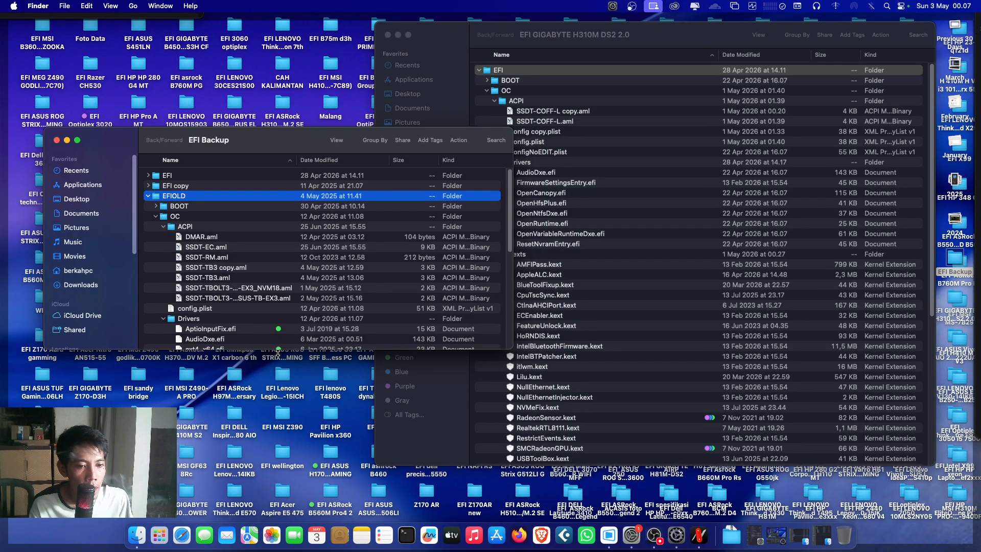
Copy all seven files, from DMAR.aml to the last SSDT-TBOLT3 file, from the ACPI folder of EFIOLD.
{"action": "left_click_drag", "start_coordinate": [277, 350], "coordinate": [277, 477]}
{"action": "left_click", "coordinate": [232, 236]}
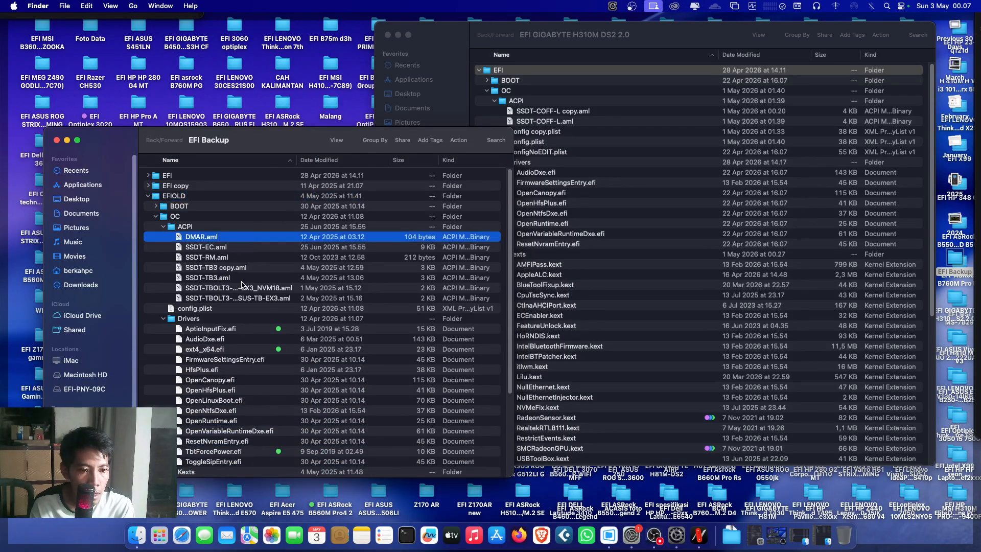
{"action": "left_click", "coordinate": [242, 298], "text": "shift"}
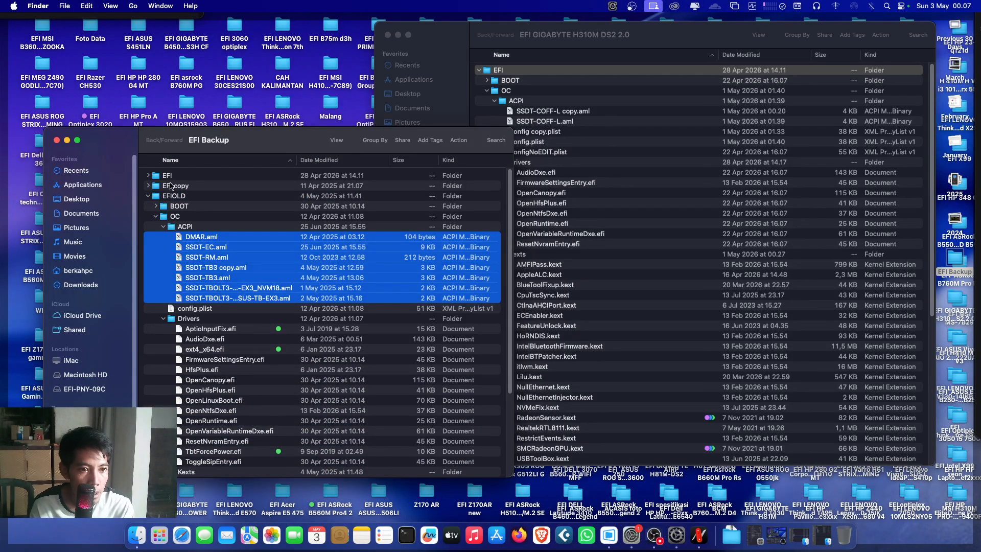
Delete both SSDT-COFF-L files from the new EFI's ACPI folder and paste the copied ACPI files there.
{"action": "left_click", "coordinate": [149, 175]}
{"action": "left_click", "coordinate": [200, 216]}
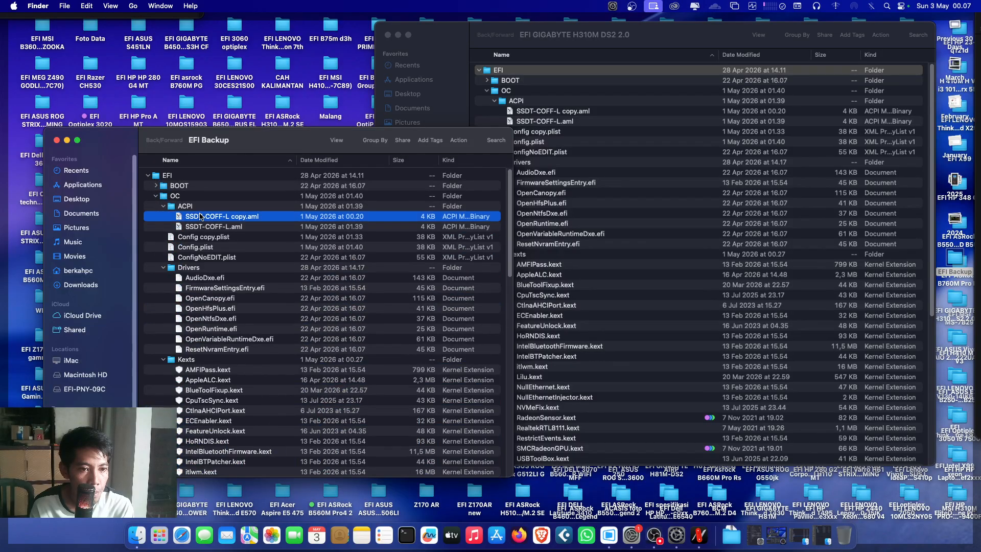
{"action": "left_click", "coordinate": [207, 226], "text": "shift"}
{"action": "right_click", "coordinate": [209, 224]}
{"action": "left_click", "coordinate": [206, 237]}
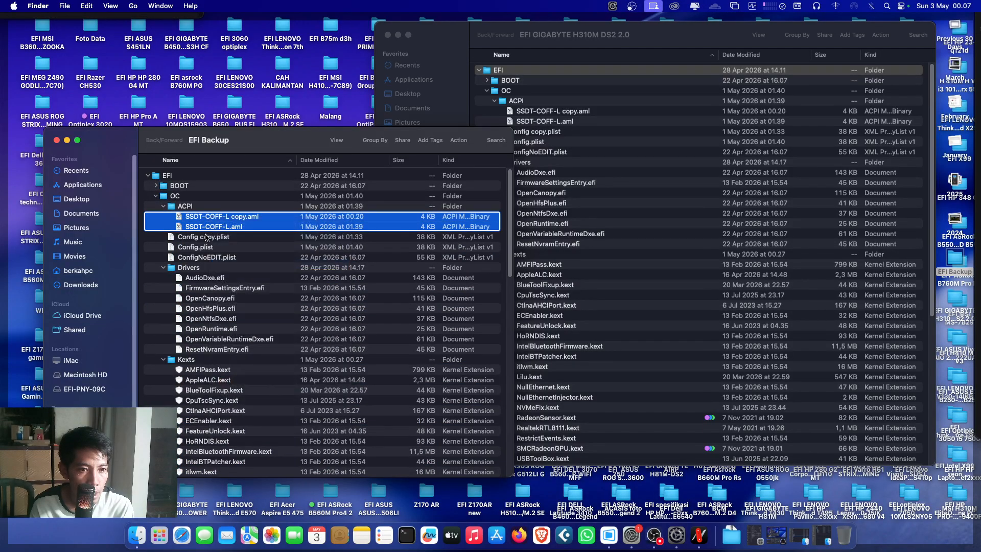
{"action": "right_click", "coordinate": [192, 206]}
{"action": "left_click", "coordinate": [214, 224]}
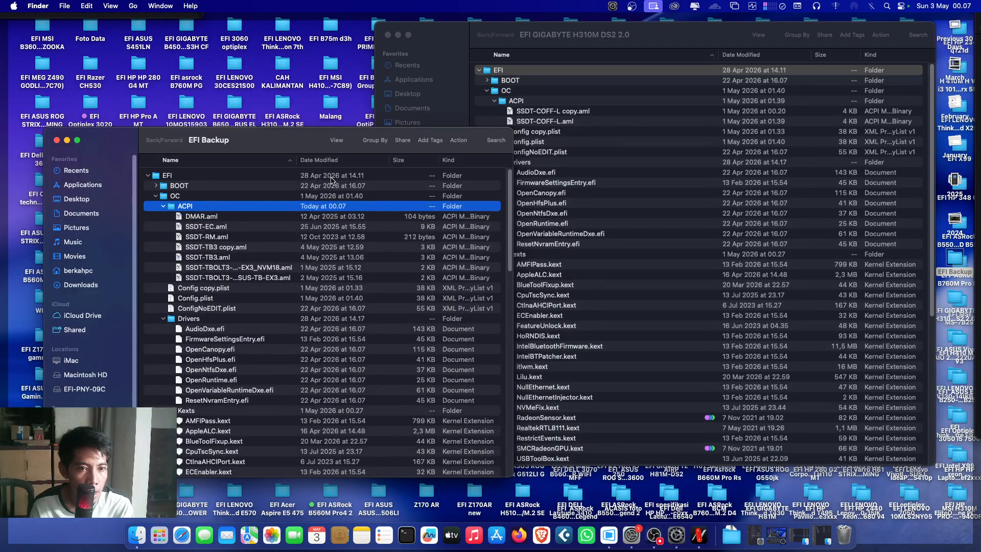
Preview SSDT-EC.aml from the new EFI's ACPI folder and open it in MaciASL.
{"action": "left_click_drag", "start_coordinate": [312, 142], "coordinate": [483, 44]}
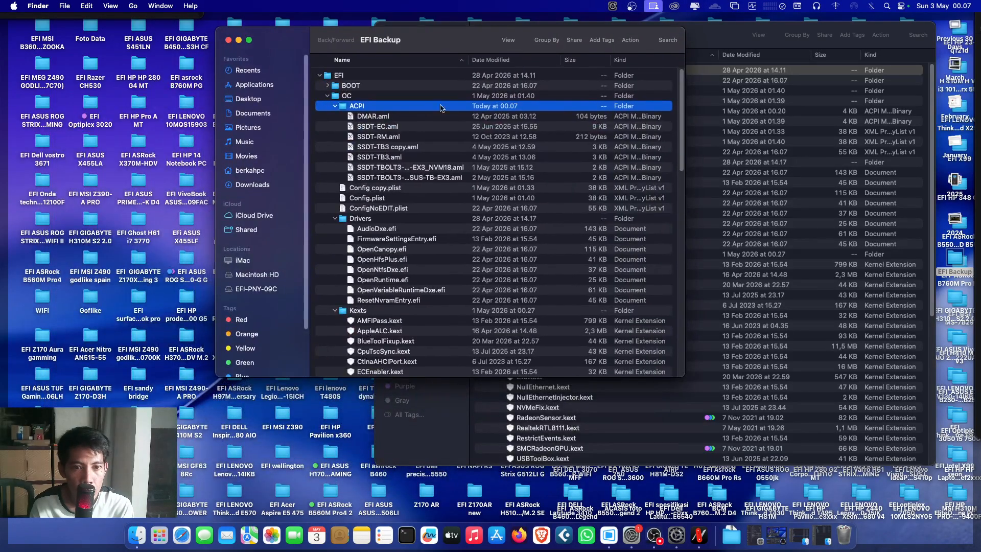
{"action": "left_click", "coordinate": [382, 126]}
{"action": "key", "text": "space"}
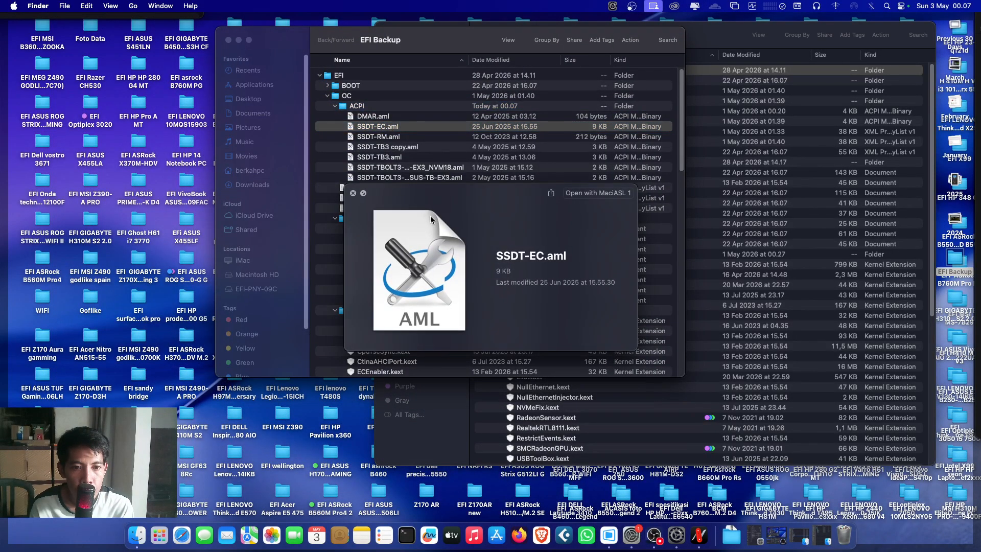
{"action": "left_click", "coordinate": [352, 193]}
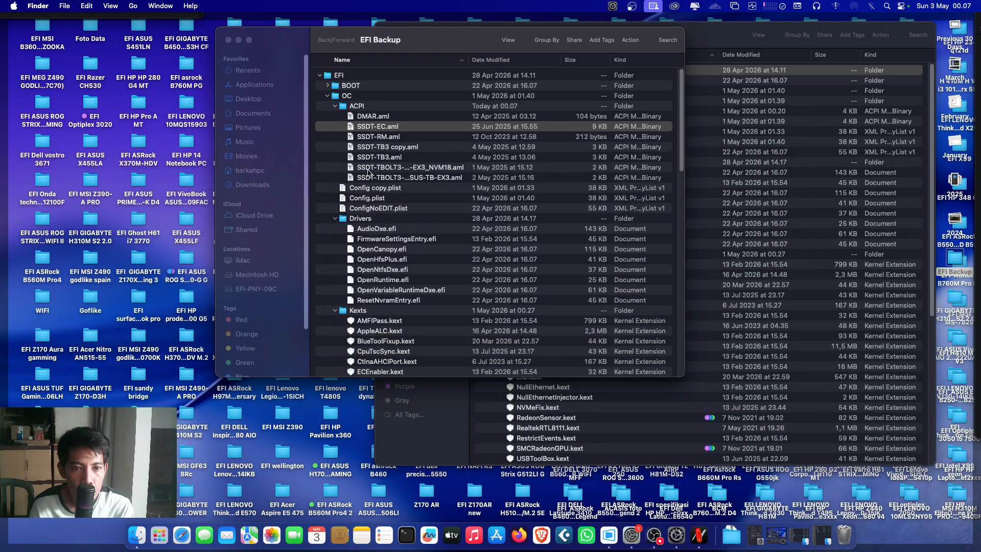
{"action": "right_click", "coordinate": [384, 129]}
{"action": "mouse_move", "coordinate": [439, 146]}
{"action": "left_click", "coordinate": [544, 147]}
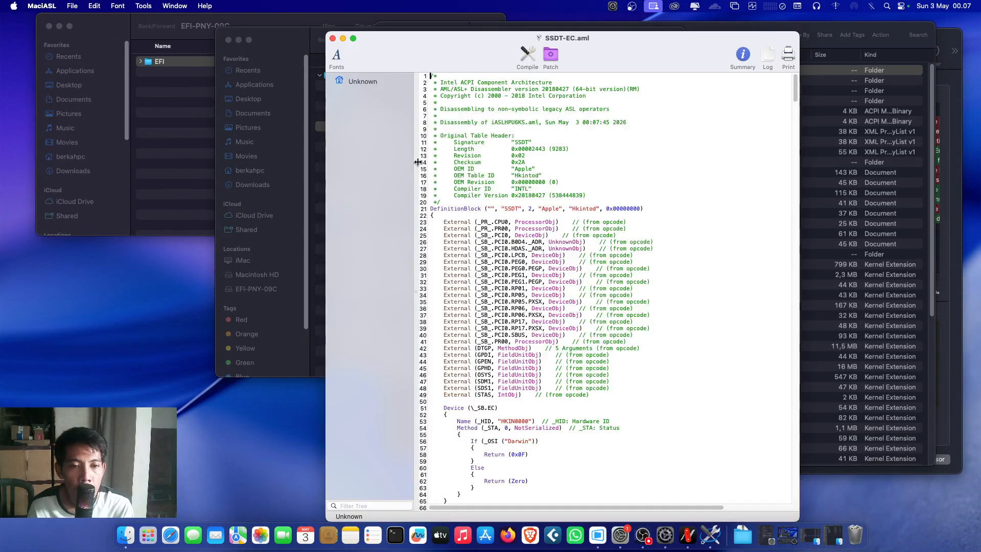
Widen the tree of SSDT-EC.aml, examine its _SB.PCI0, PEG1 and RP17 scopes, and close the file.
{"action": "left_click_drag", "start_coordinate": [444, 93], "coordinate": [509, 93]}
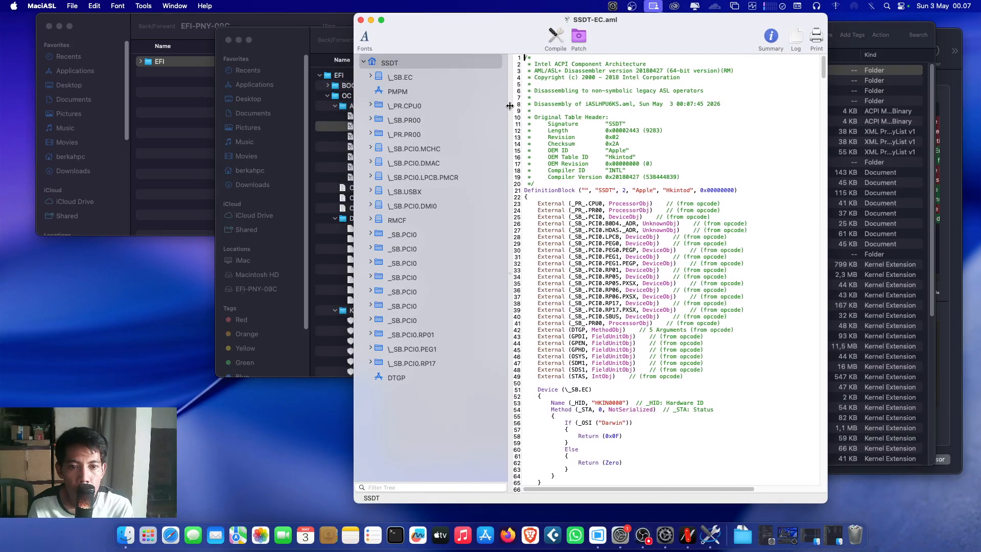
{"action": "left_click", "coordinate": [420, 234]}
{"action": "scroll", "coordinate": [609, 308], "scroll_direction": "down", "scroll_amount": 5}
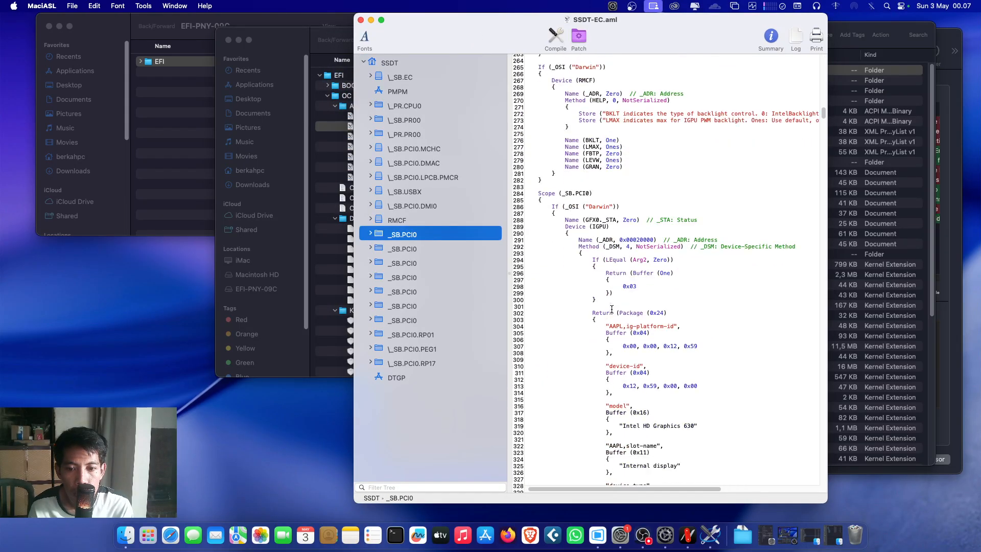
{"action": "left_click", "coordinate": [405, 249]}
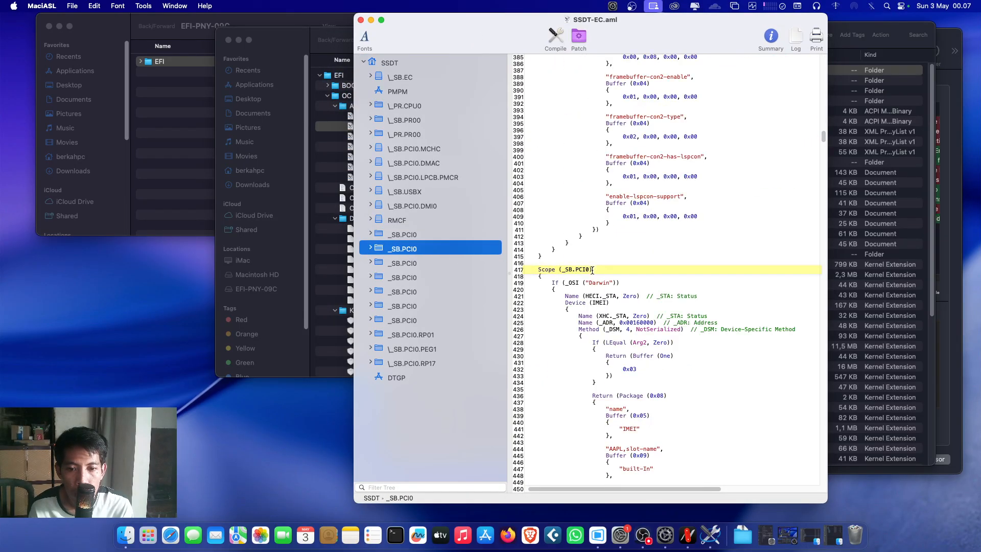
{"action": "scroll", "coordinate": [555, 260], "scroll_direction": "down", "scroll_amount": 3}
{"action": "left_click", "coordinate": [403, 264]}
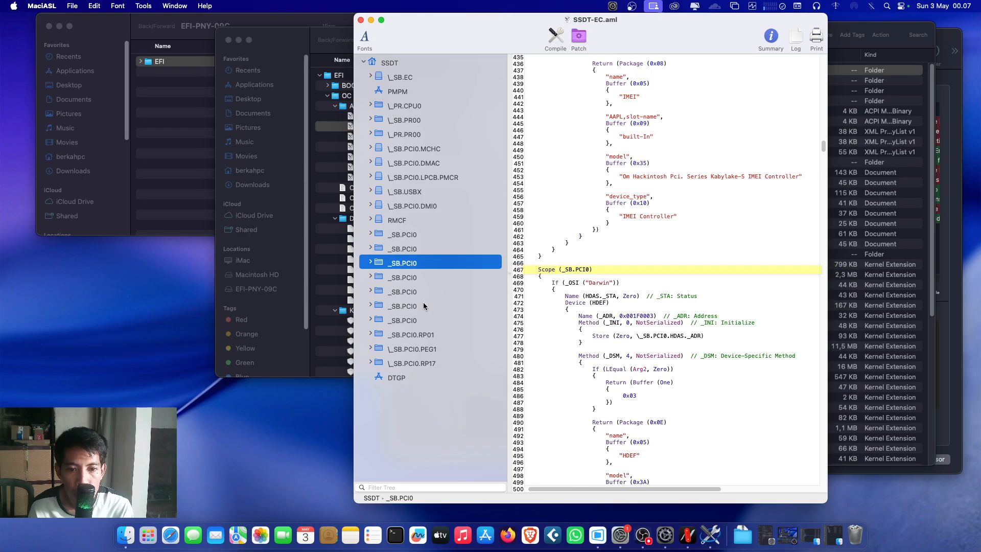
{"action": "left_click", "coordinate": [417, 323]}
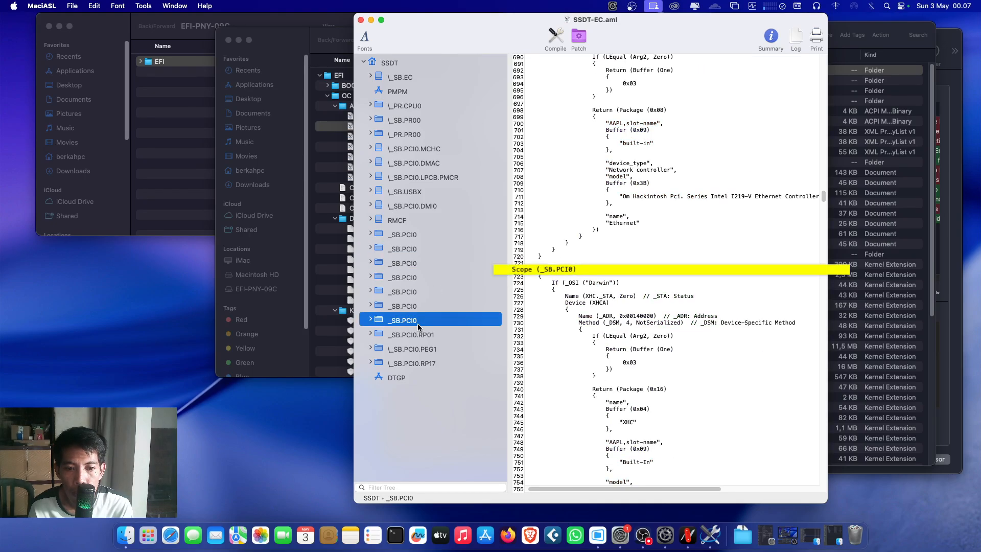
{"action": "left_click", "coordinate": [427, 350]}
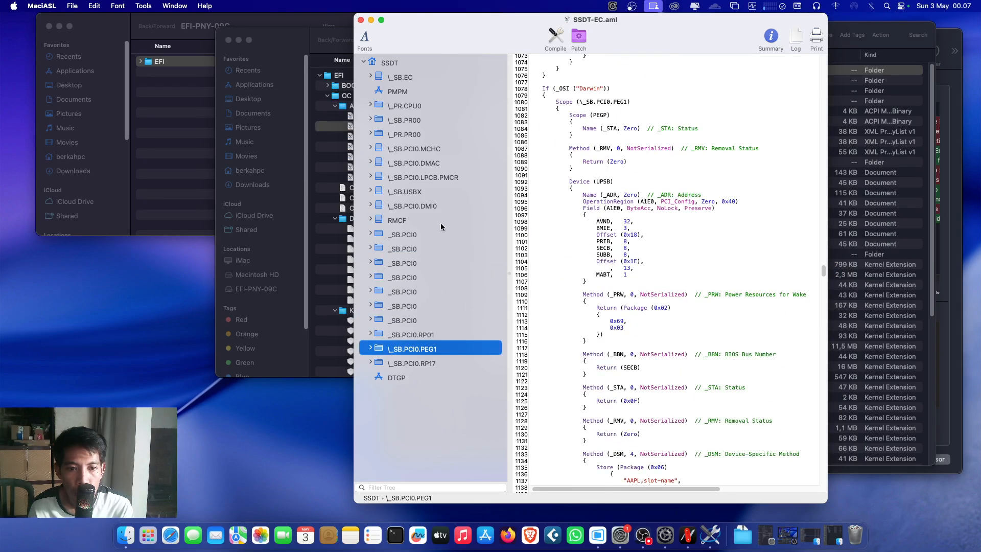
{"action": "left_click", "coordinate": [400, 363]}
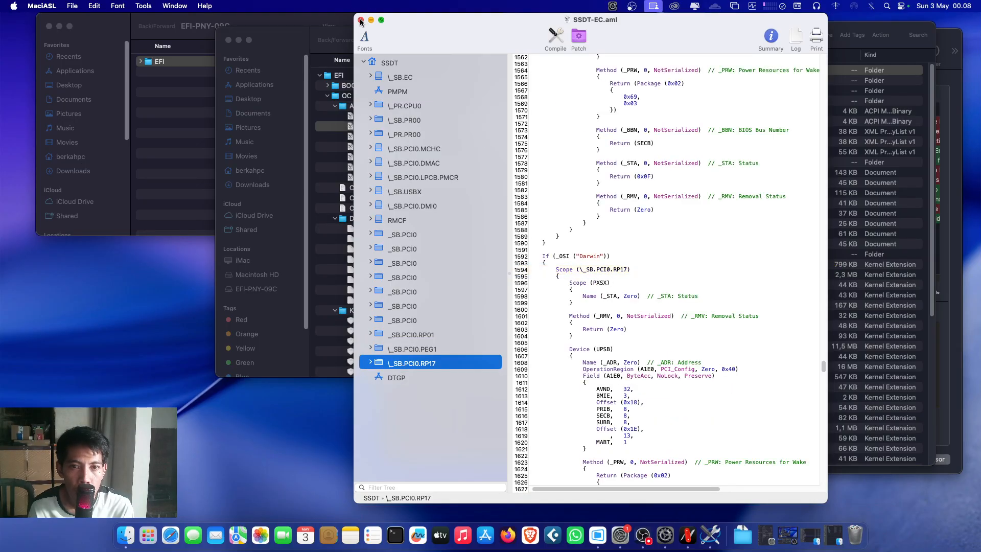
{"action": "left_click", "coordinate": [361, 20]}
Place the EFI Backup window beside EFI-PNY-09C and compare the ACPI folders of EFI and EFIOLD.
{"action": "left_click_drag", "start_coordinate": [431, 40], "coordinate": [724, 32]}
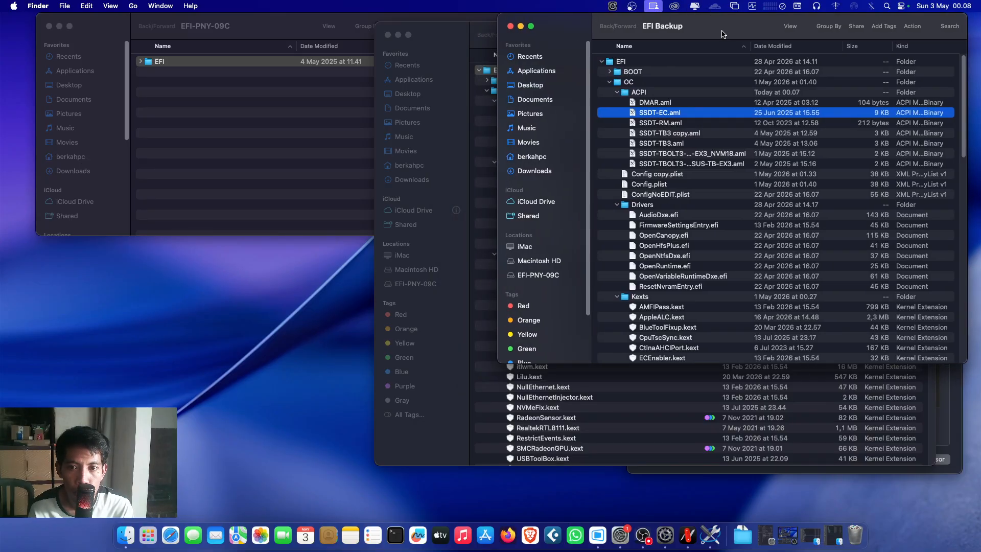
{"action": "left_click_drag", "start_coordinate": [697, 32], "coordinate": [695, 34]}
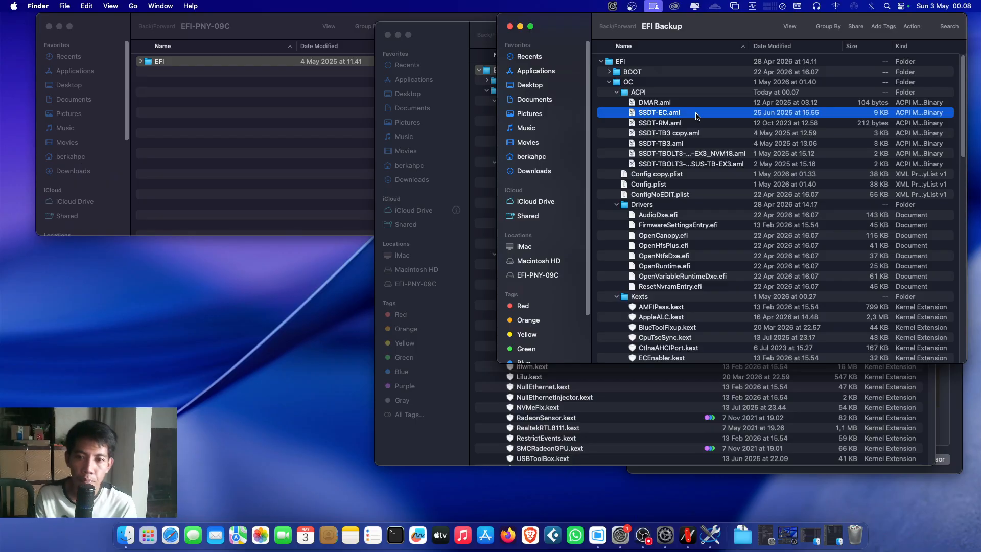
{"action": "left_click_drag", "start_coordinate": [699, 38], "coordinate": [619, 39]}
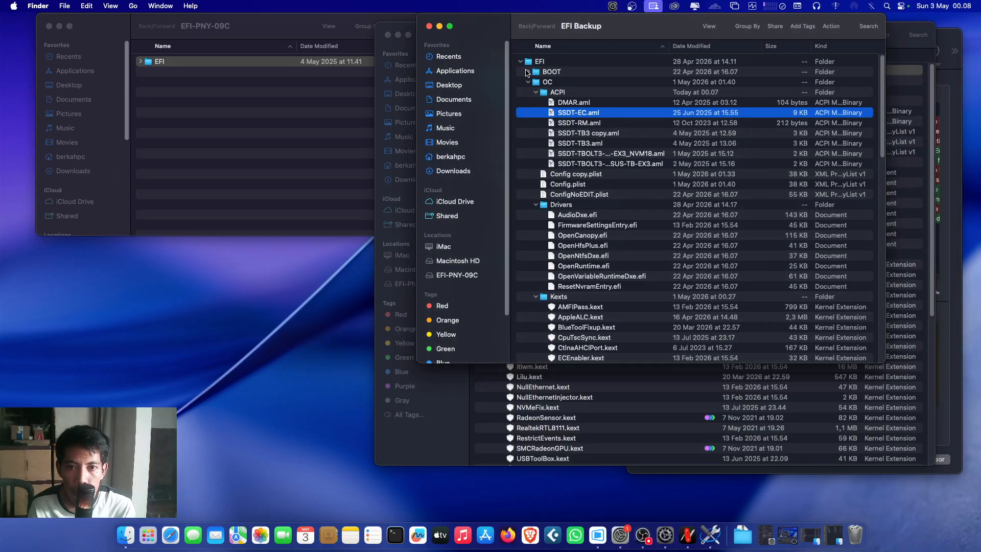
{"action": "left_click", "coordinate": [520, 62]}
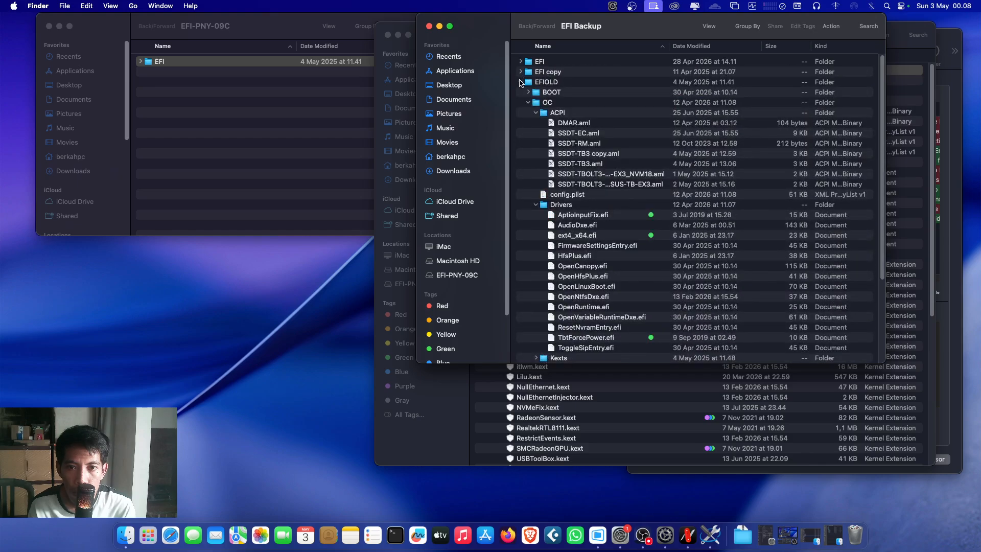
{"action": "left_click", "coordinate": [521, 62]}
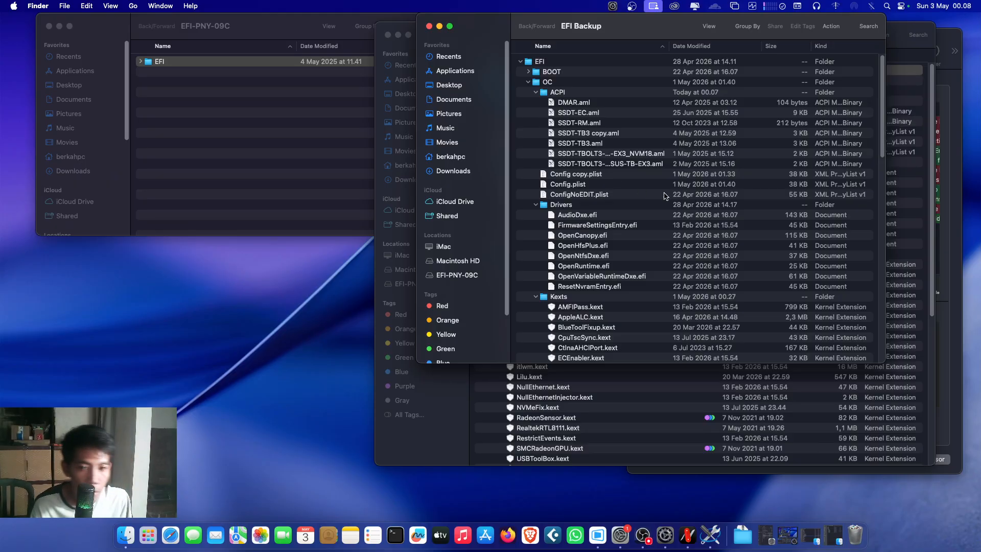
Enlarge the EFI Backup window and examine the kexts in EFIOLD with its Drivers folder collapsed.
{"action": "scroll", "coordinate": [665, 196], "scroll_direction": "down", "scroll_amount": 10}
{"action": "scroll", "coordinate": [666, 195], "scroll_direction": "up", "scroll_amount": 5}
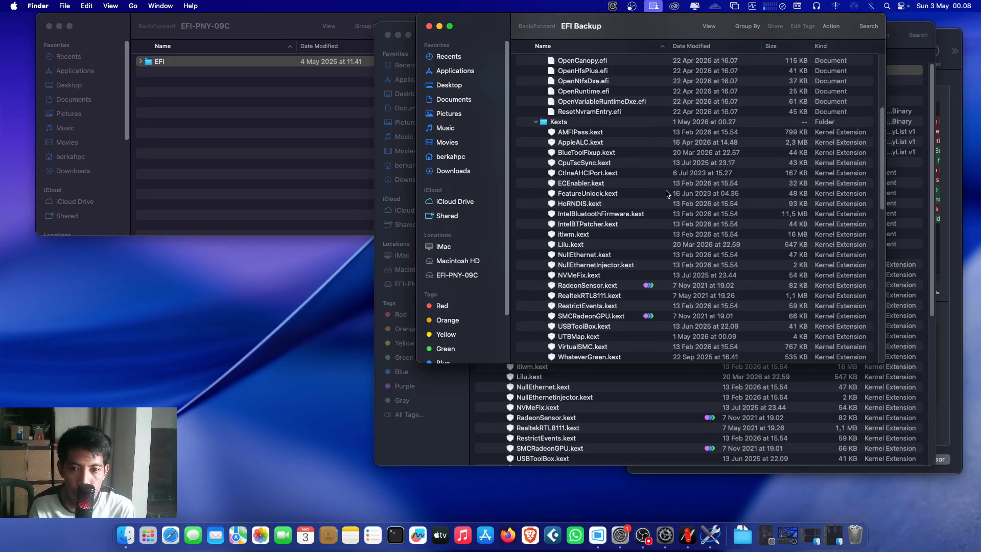
{"action": "left_click_drag", "start_coordinate": [693, 364], "coordinate": [684, 493]}
{"action": "scroll", "coordinate": [732, 354], "scroll_direction": "down", "scroll_amount": 10}
{"action": "scroll", "coordinate": [615, 261], "scroll_direction": "up", "scroll_amount": 1}
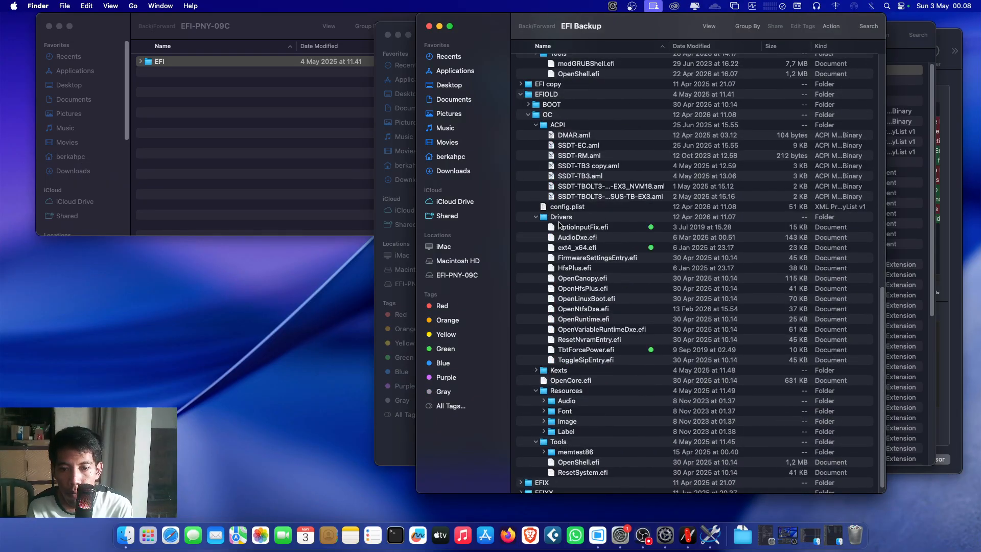
{"action": "left_click", "coordinate": [536, 218]}
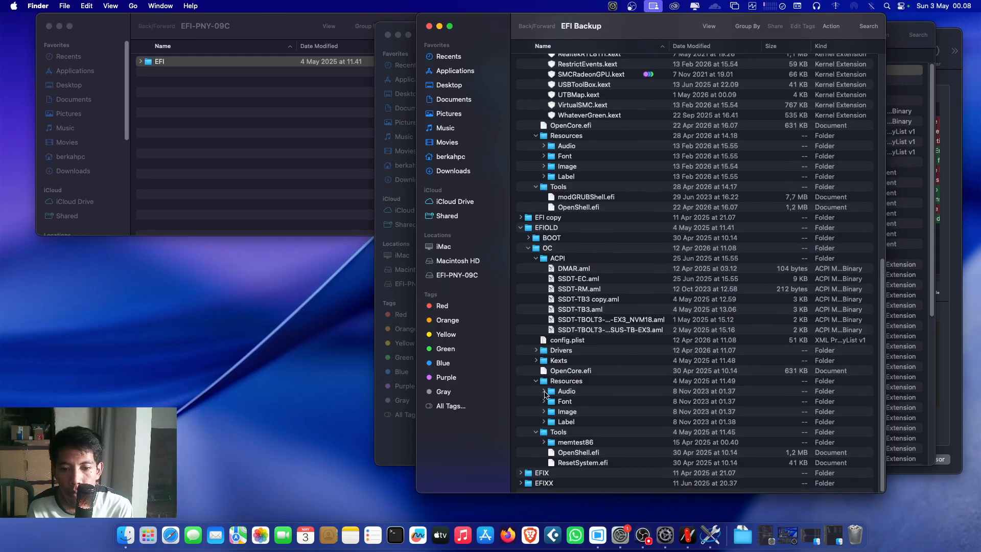
{"action": "left_click", "coordinate": [536, 360]}
{"action": "scroll", "coordinate": [595, 152], "scroll_direction": "down", "scroll_amount": 5}
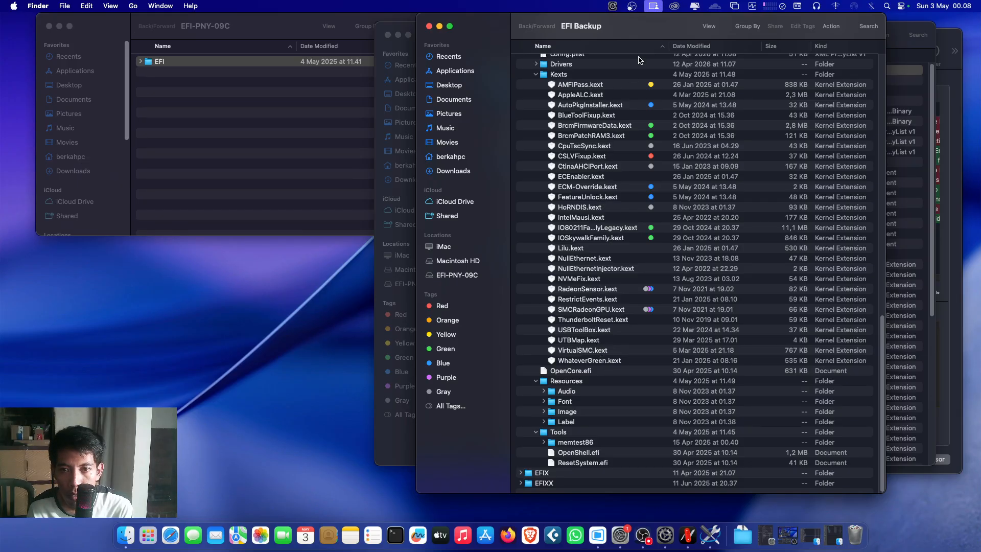
Compare the installed extensions listed in Hackintool with the kexts in the new EFI's Kexts folder.
{"action": "left_click_drag", "start_coordinate": [658, 23], "coordinate": [515, 22]}
{"action": "left_click", "coordinate": [958, 103]}
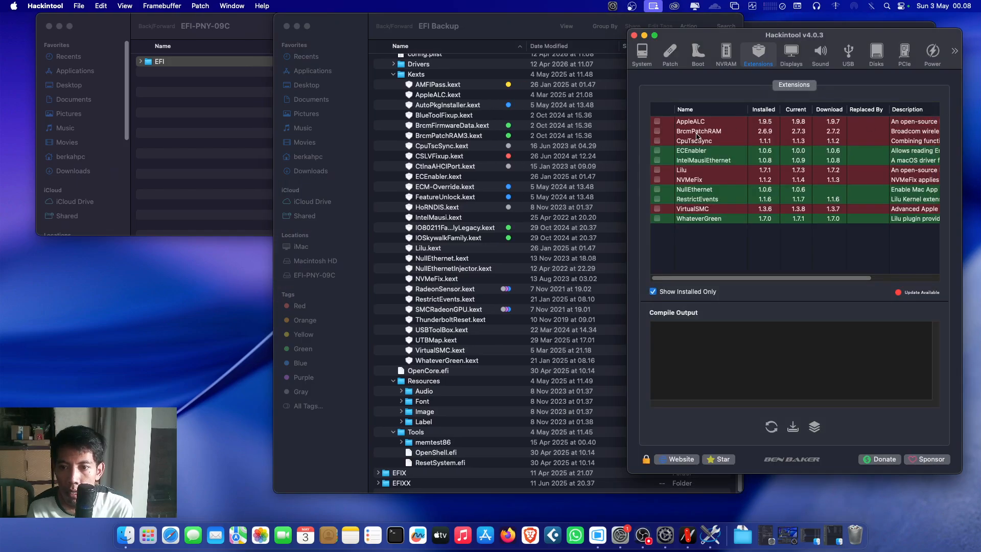
{"action": "left_click", "coordinate": [496, 32]}
{"action": "scroll", "coordinate": [516, 148], "scroll_direction": "up", "scroll_amount": 10}
{"action": "scroll", "coordinate": [499, 163], "scroll_direction": "down", "scroll_amount": 5}
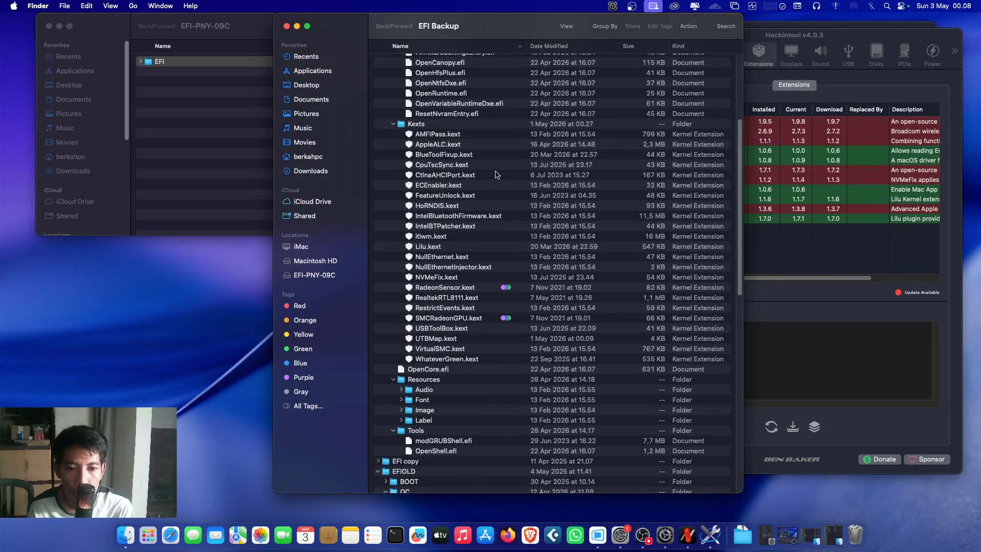
{"action": "left_click", "coordinate": [446, 145]}
{"action": "right_click", "coordinate": [446, 145]}
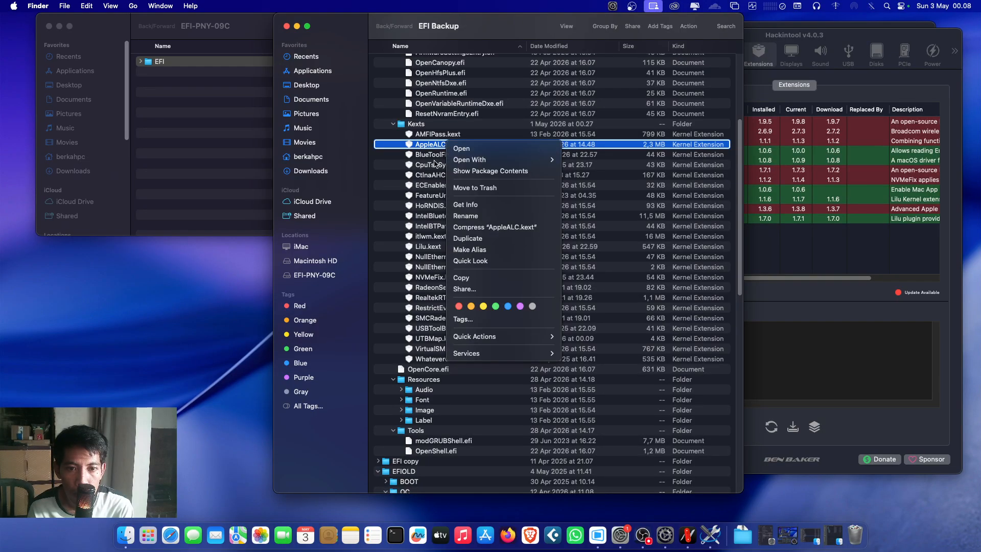
{"action": "left_click", "coordinate": [435, 164]}
{"action": "left_click", "coordinate": [822, 258]}
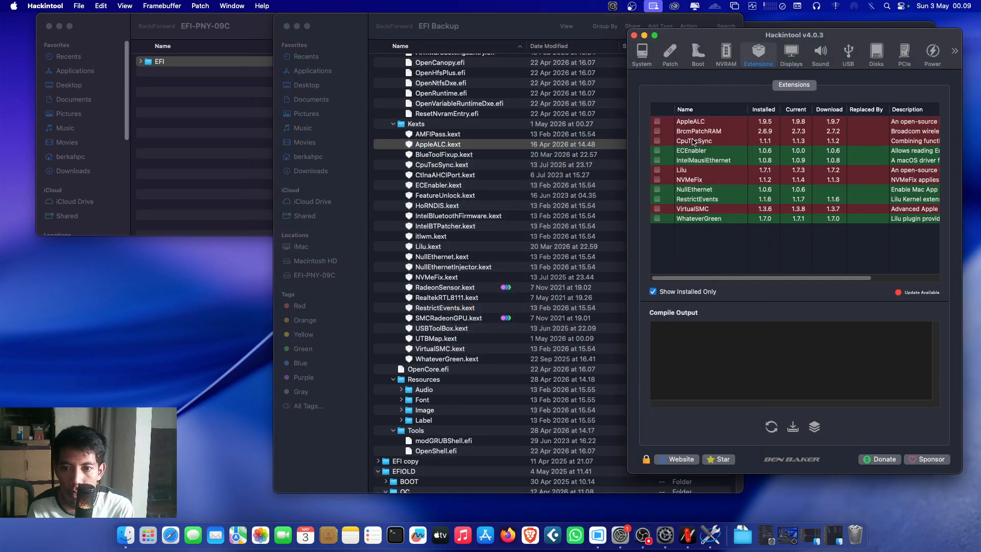
Copy AppleALC, CpuTscSync, Lilu, NVMeFix, VirtualSMC and RestrictEvents kexts from EFI's Kexts folder, with the EFI Backup window moved clear of Hackintool.
{"action": "left_click", "coordinate": [452, 147]}
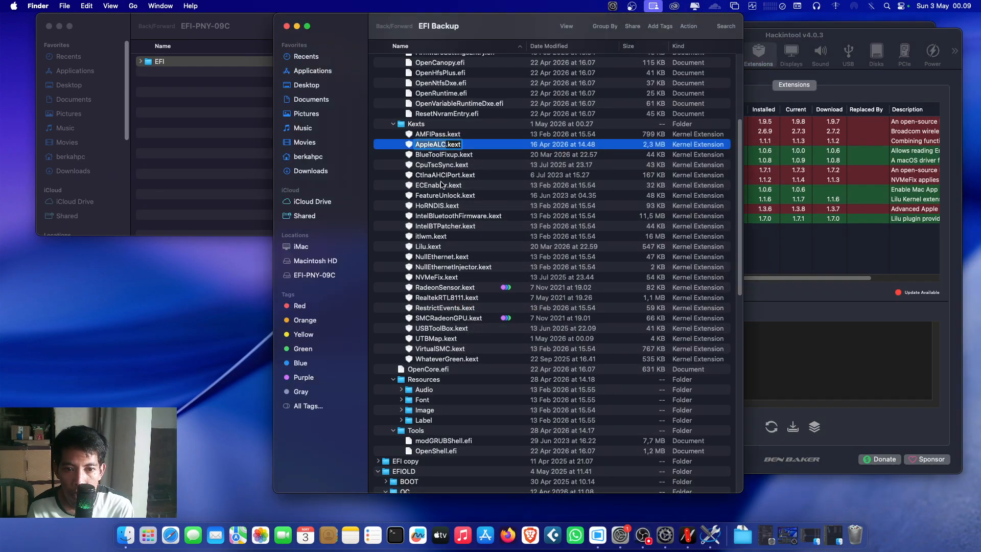
{"action": "left_click", "coordinate": [480, 146]}
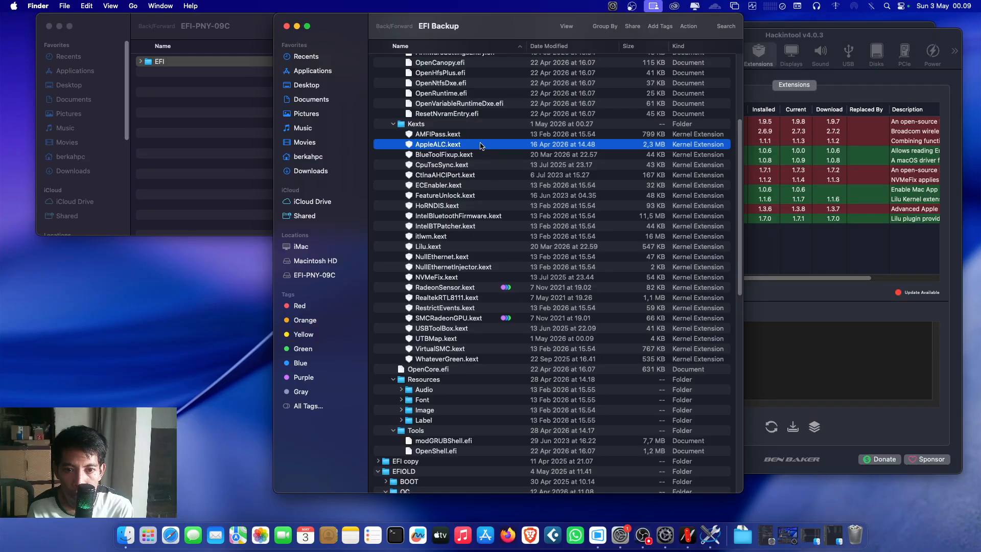
{"action": "left_click_drag", "start_coordinate": [567, 19], "coordinate": [450, 19]}
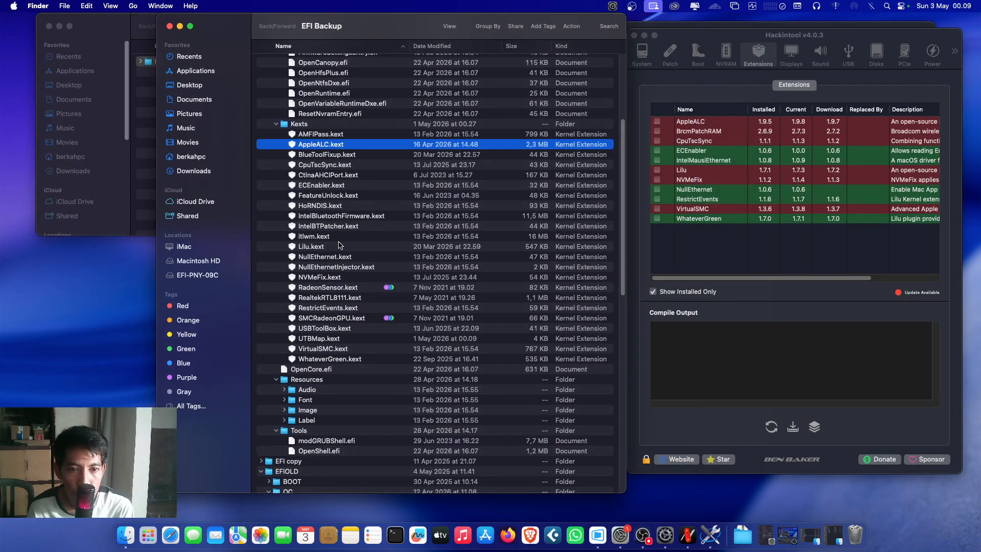
{"action": "left_click", "coordinate": [329, 168], "text": "super"}
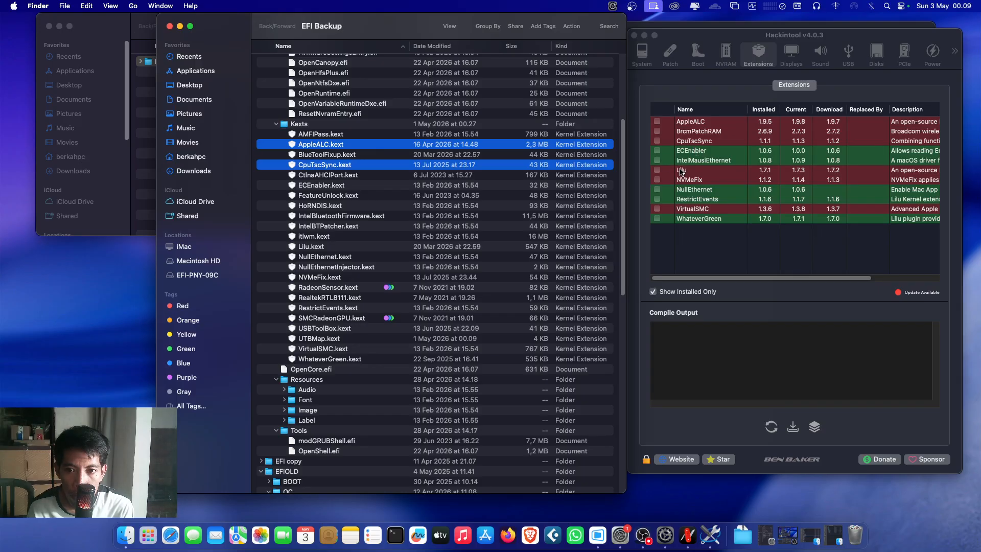
{"action": "left_click", "coordinate": [341, 247], "text": "super"}
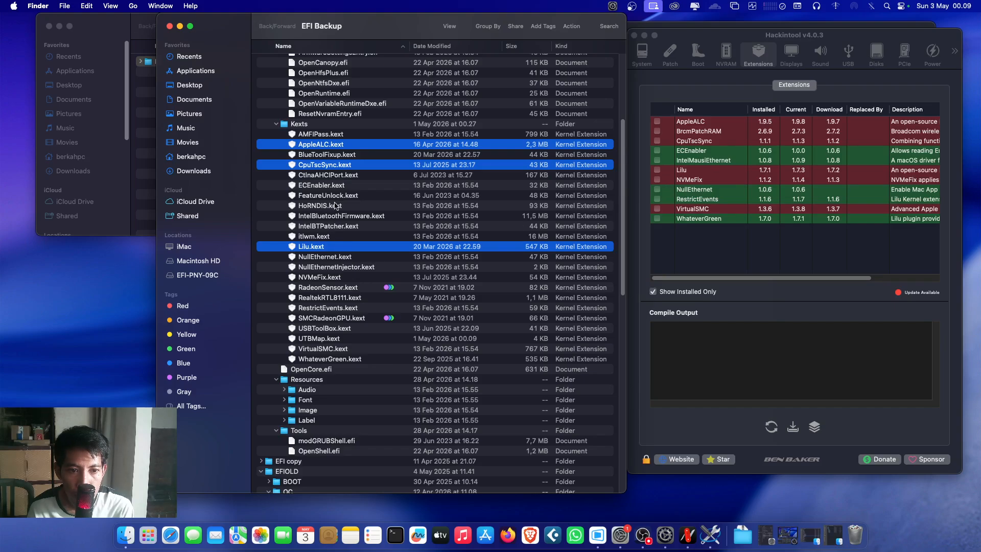
{"action": "left_click", "coordinate": [341, 278], "text": "super"}
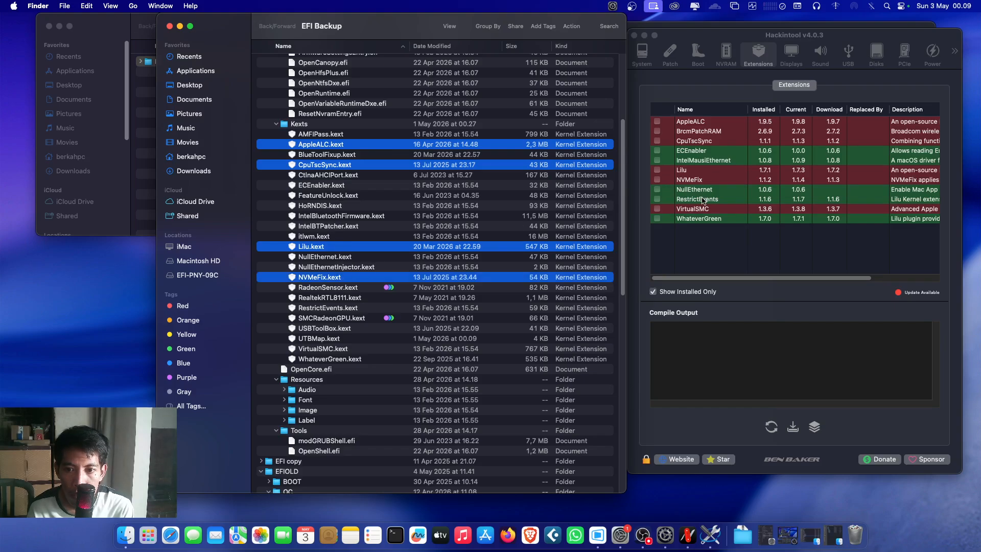
{"action": "left_click", "coordinate": [323, 349], "text": "super"}
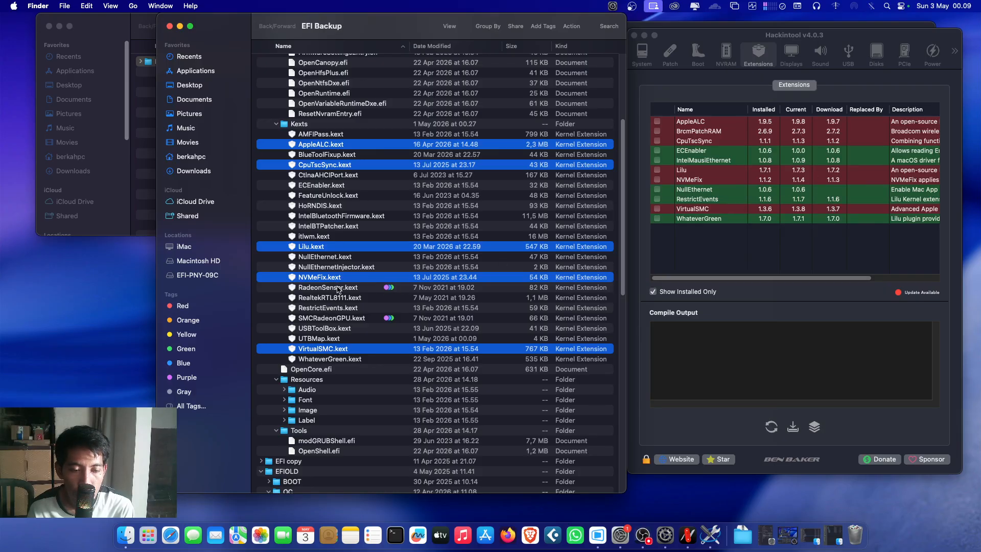
{"action": "scroll", "coordinate": [323, 310], "scroll_direction": "down", "scroll_amount": 5}
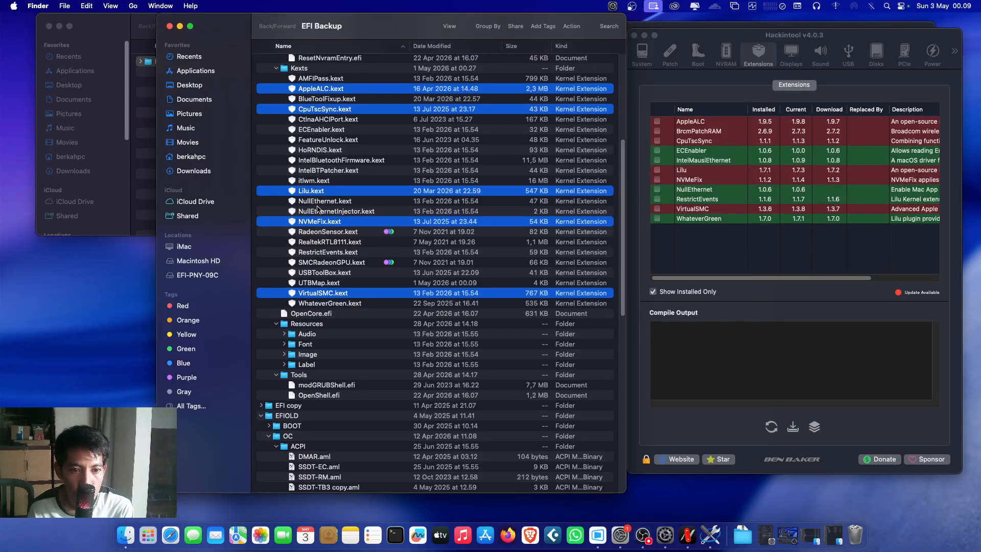
{"action": "left_click", "coordinate": [326, 252], "text": "super"}
{"action": "right_click", "coordinate": [325, 252]}
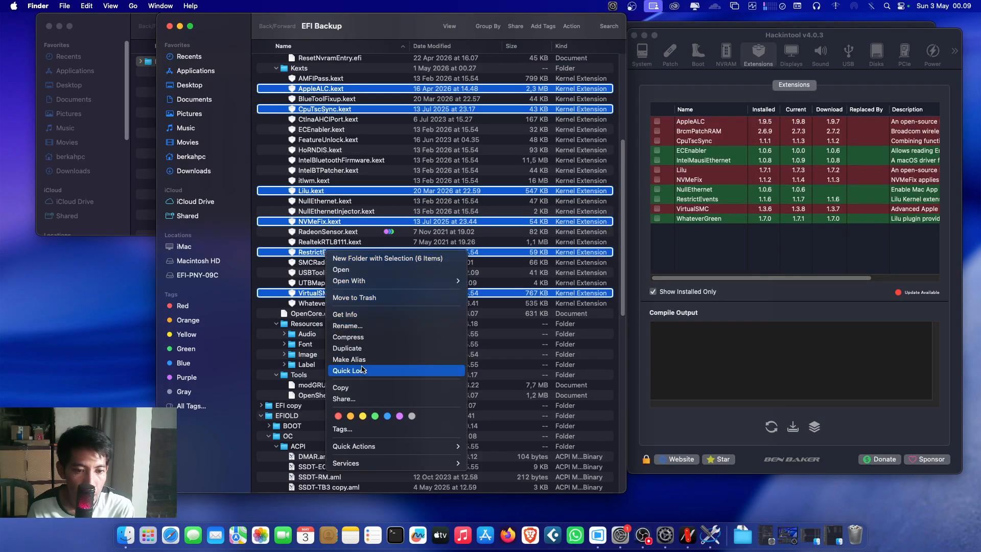
{"action": "left_click", "coordinate": [356, 390]}
Paste the six copied kexts into EFIOLD's Kexts folder, replacing the older versions.
{"action": "scroll", "coordinate": [354, 278], "scroll_direction": "down", "scroll_amount": 10}
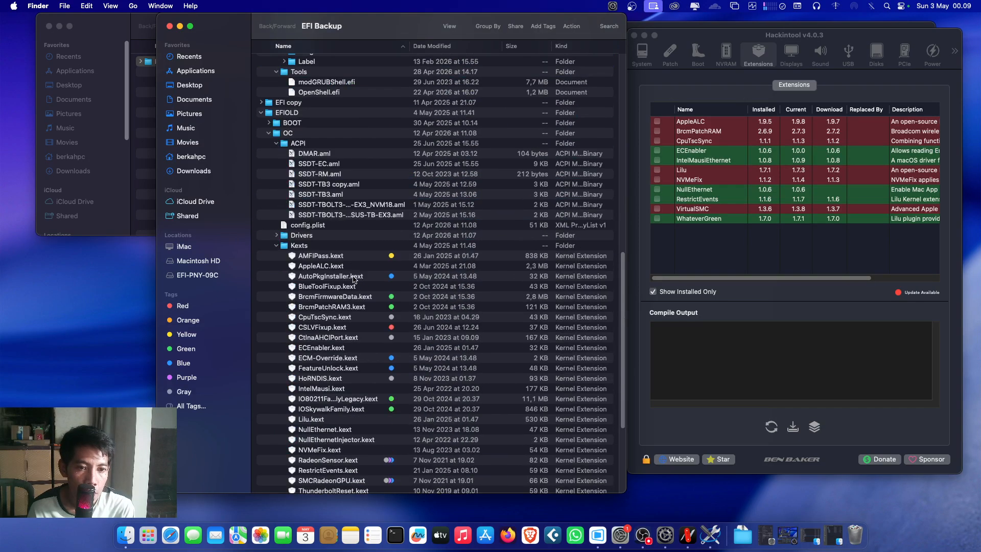
{"action": "right_click", "coordinate": [322, 246]}
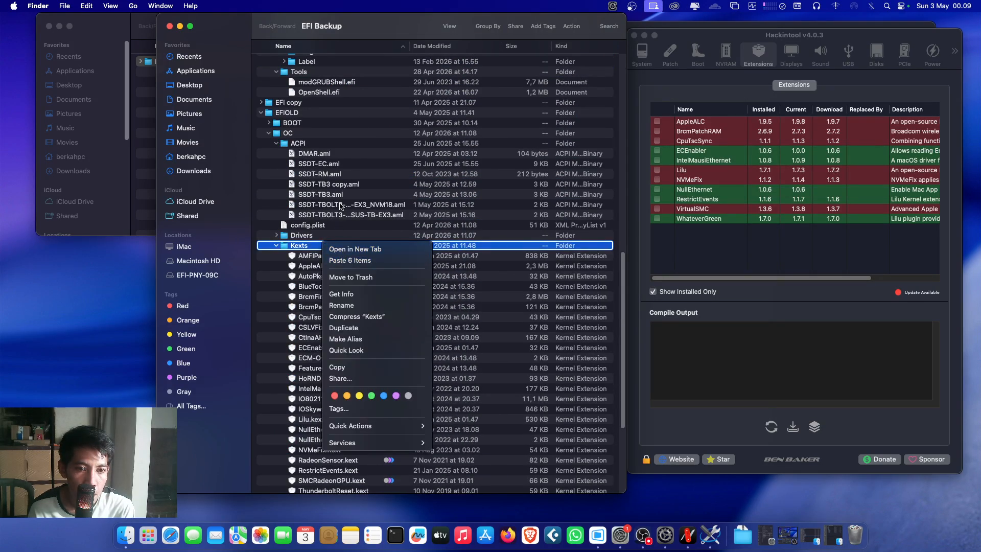
{"action": "left_click", "coordinate": [344, 260]}
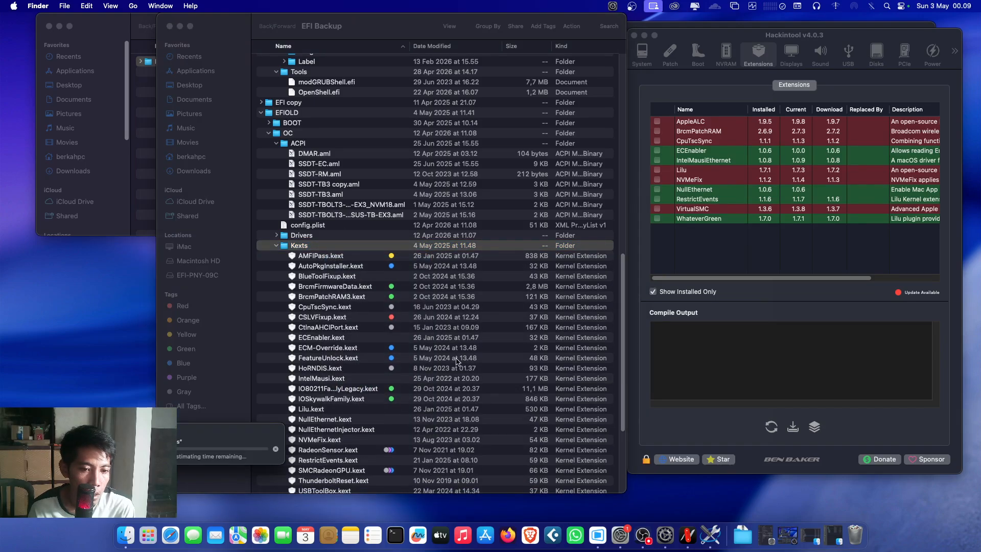
{"action": "left_click", "coordinate": [240, 464]}
Copy all kexts from AMFIPass.kext through WhateverGreen.kext in EFIOLD's Kexts folder.
{"action": "scroll", "coordinate": [433, 311], "scroll_direction": "down", "scroll_amount": 5}
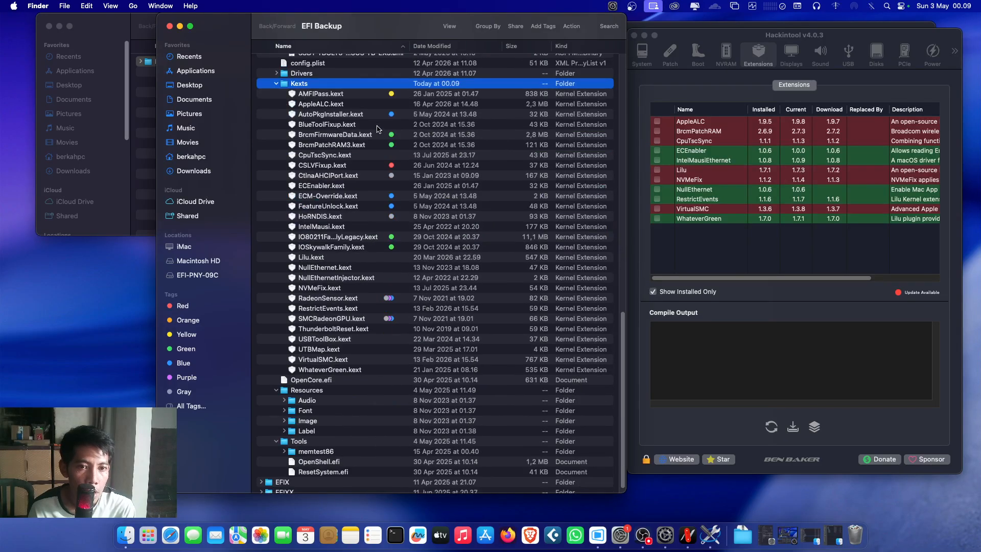
{"action": "left_click", "coordinate": [367, 95]}
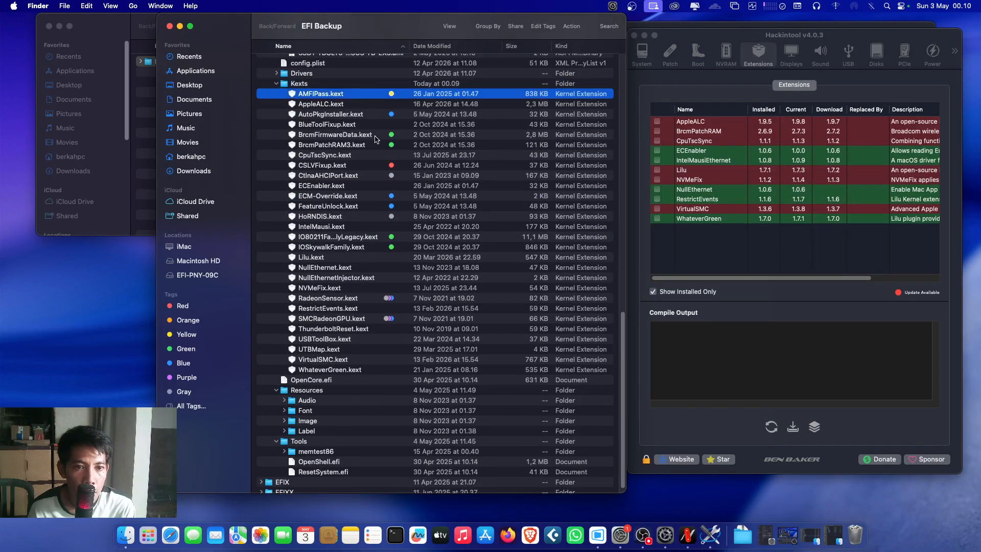
{"action": "left_click", "coordinate": [378, 370], "text": "shift"}
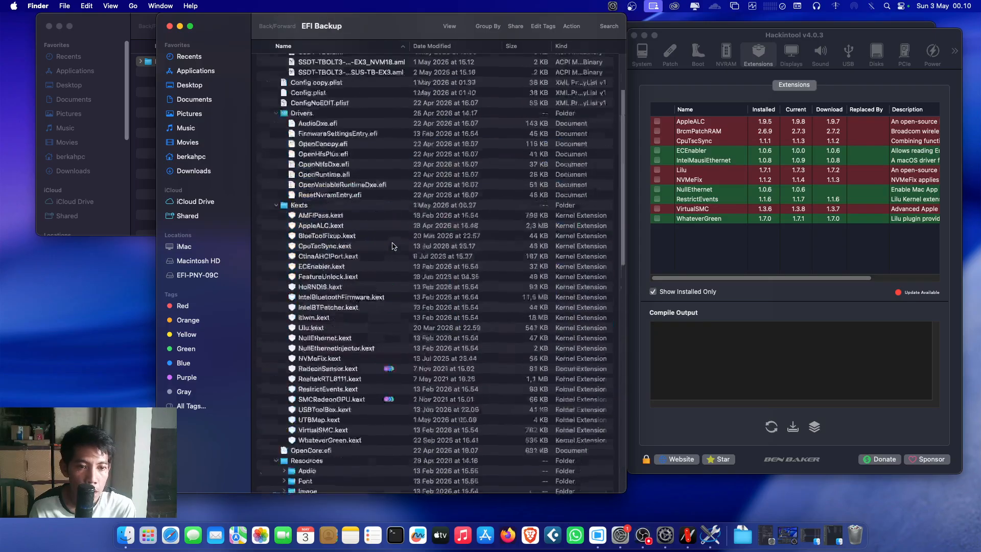
Move all kexts from AMFIPass.kext through WhateverGreen.kext in EFI's Kexts folder to the Trash.
{"action": "scroll", "coordinate": [368, 253], "scroll_direction": "up", "scroll_amount": 3}
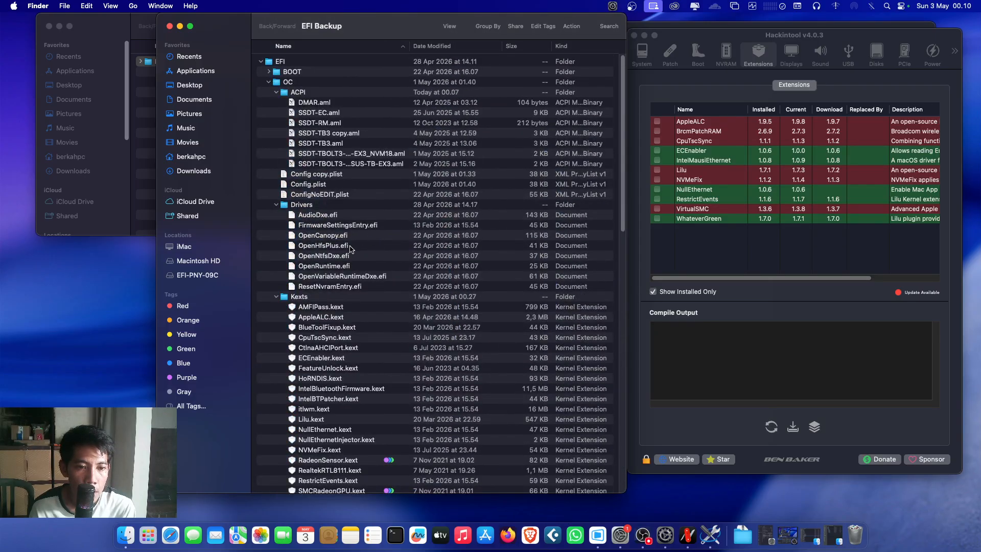
{"action": "scroll", "coordinate": [351, 249], "scroll_direction": "down", "scroll_amount": 5}
{"action": "left_click", "coordinate": [345, 208]}
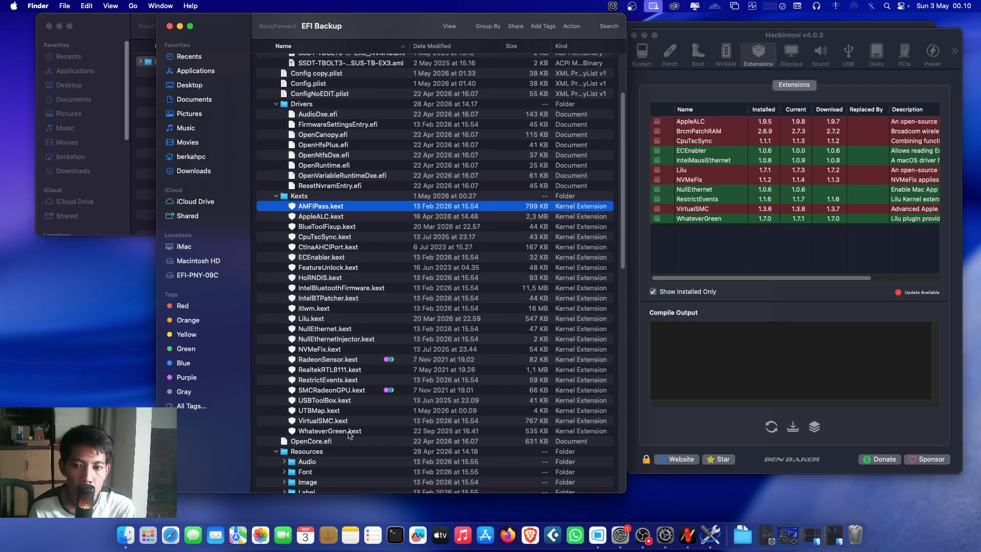
{"action": "left_click", "coordinate": [349, 434], "text": "shift"}
{"action": "right_click", "coordinate": [332, 255]}
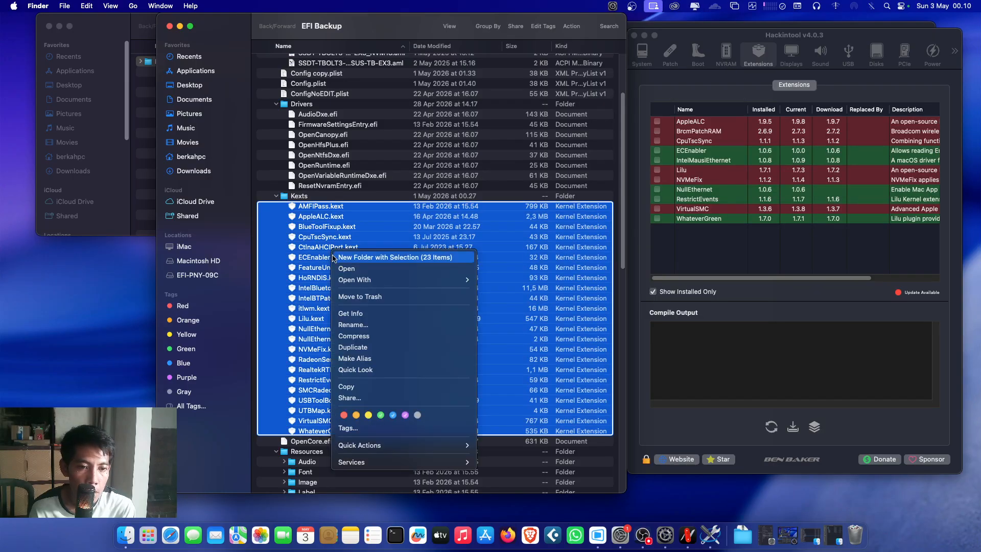
{"action": "left_click", "coordinate": [374, 295]}
Paste the kexts copied from EFIOLD into the emptied Kexts folder of EFI.
{"action": "left_click", "coordinate": [306, 206]}
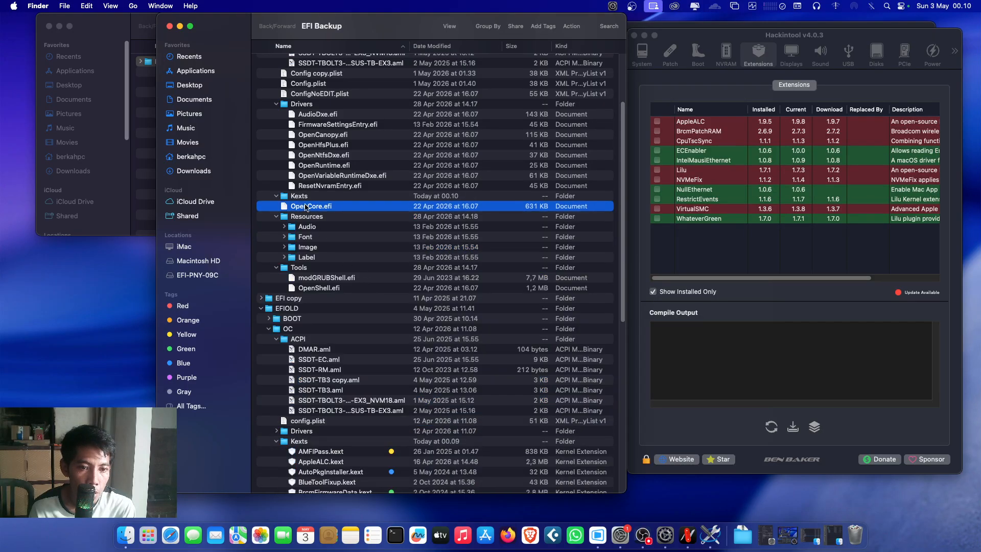
{"action": "right_click", "coordinate": [306, 197]}
{"action": "left_click", "coordinate": [328, 216]}
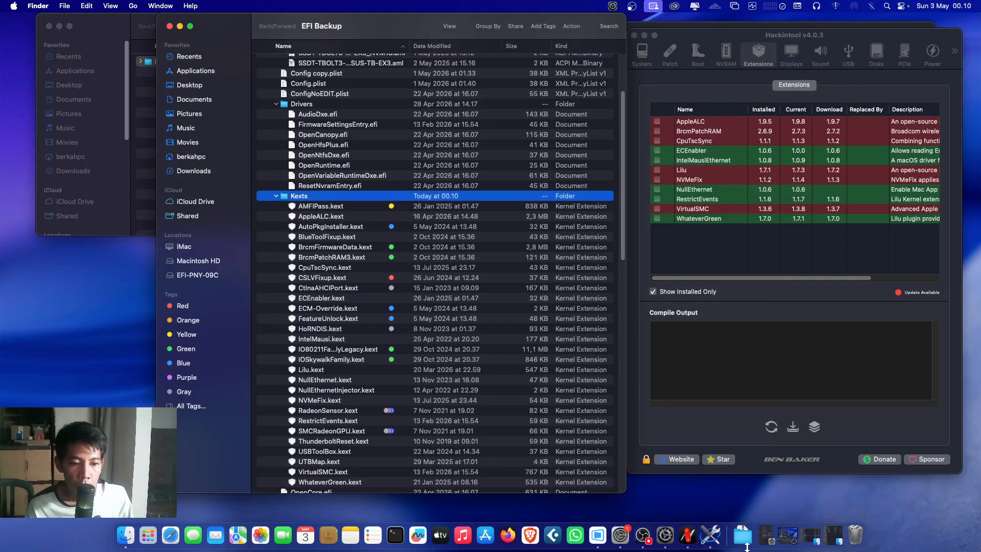
Empty the Trash and confirm the permanent deletion.
{"action": "right_click", "coordinate": [862, 531]}
{"action": "left_click", "coordinate": [863, 493]}
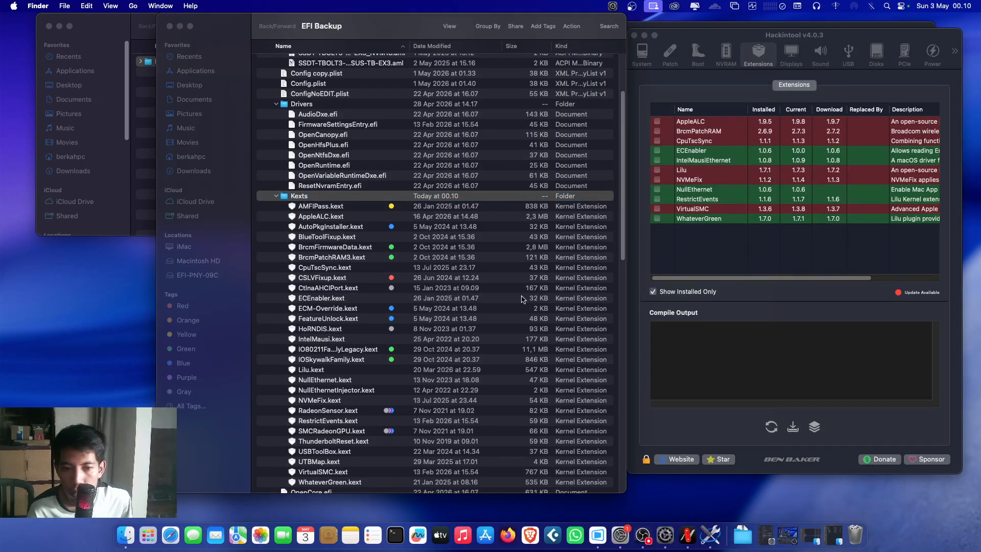
{"action": "left_click", "coordinate": [498, 219]}
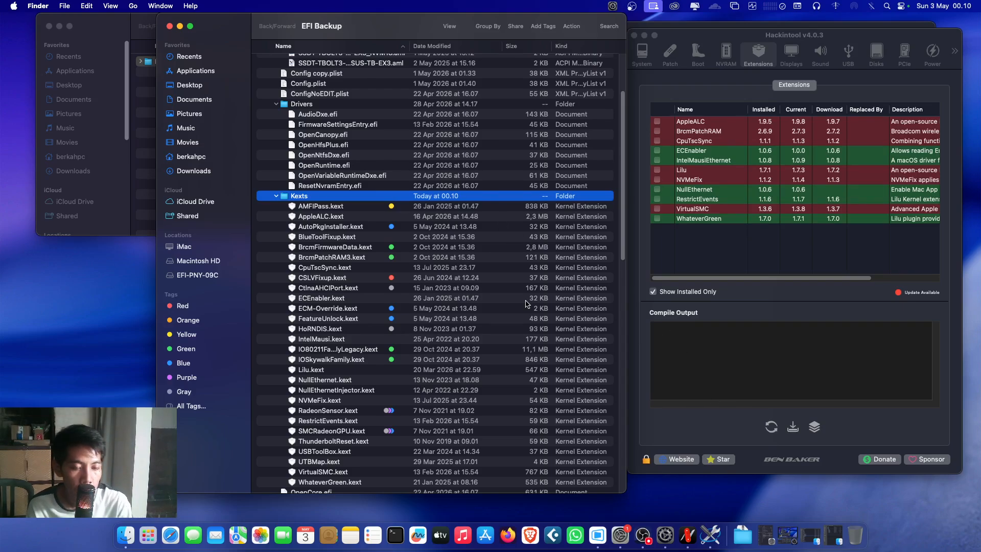
Open EFIOLD's config.plist in PlistEdit Pro (1.9.7), then move its window aside and narrow it.
{"action": "scroll", "coordinate": [378, 249], "scroll_direction": "down", "scroll_amount": 3}
{"action": "scroll", "coordinate": [376, 245], "scroll_direction": "up", "scroll_amount": 10}
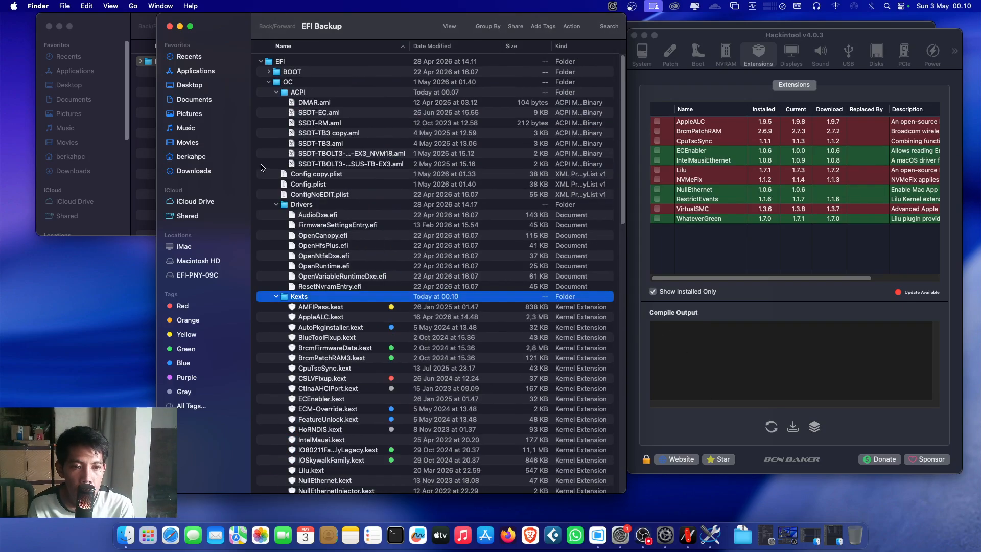
{"action": "scroll", "coordinate": [423, 241], "scroll_direction": "down", "scroll_amount": 20}
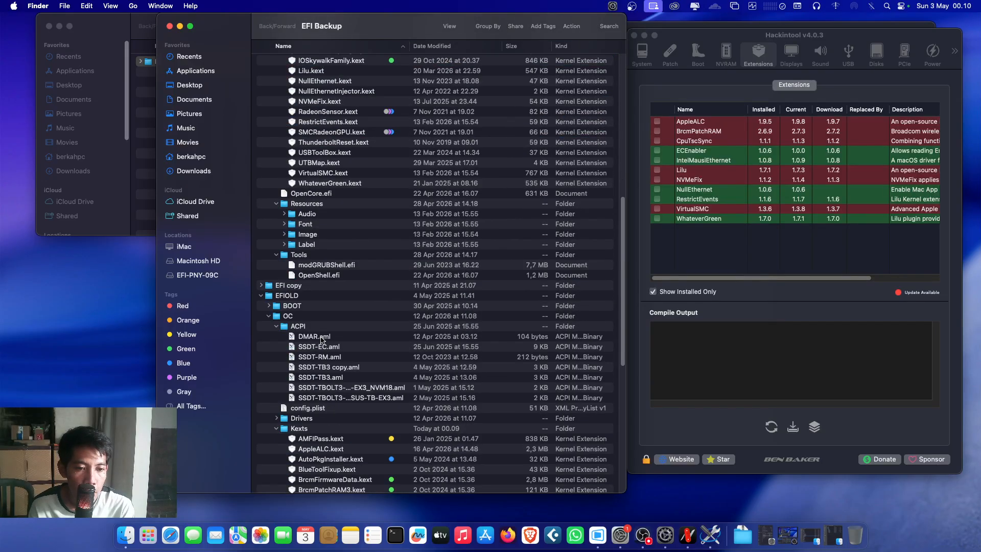
{"action": "right_click", "coordinate": [307, 408]}
{"action": "mouse_move", "coordinate": [348, 295]}
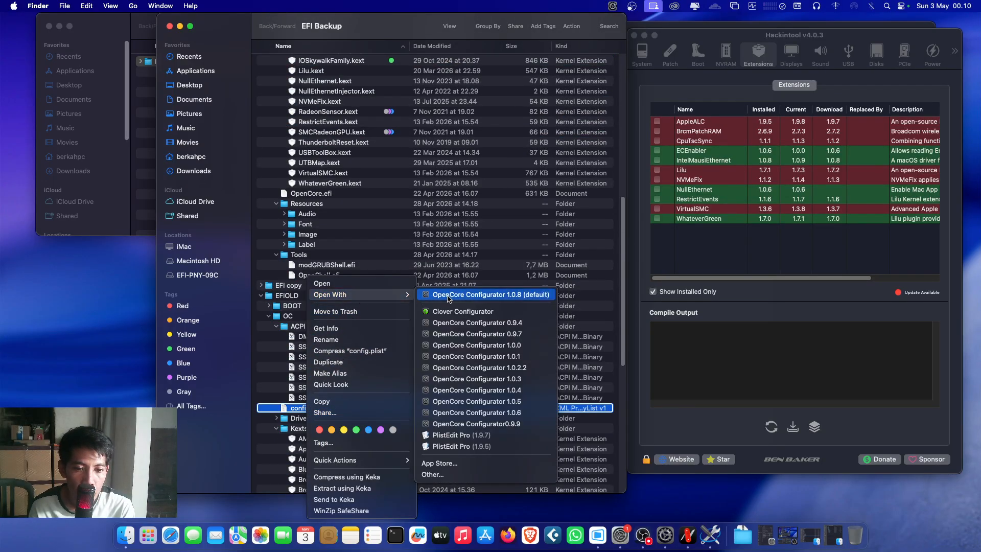
{"action": "left_click", "coordinate": [467, 435]}
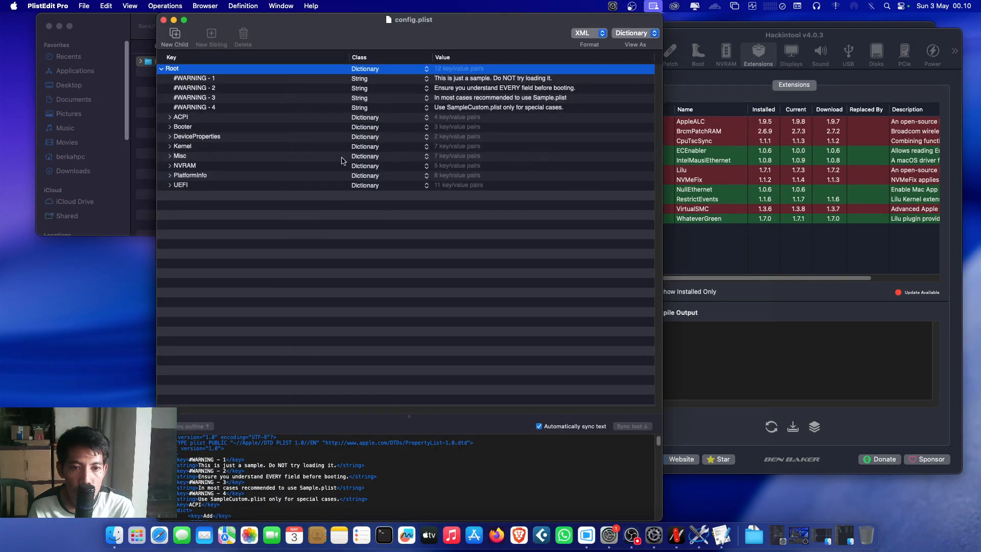
{"action": "left_click_drag", "start_coordinate": [310, 40], "coordinate": [602, 41]}
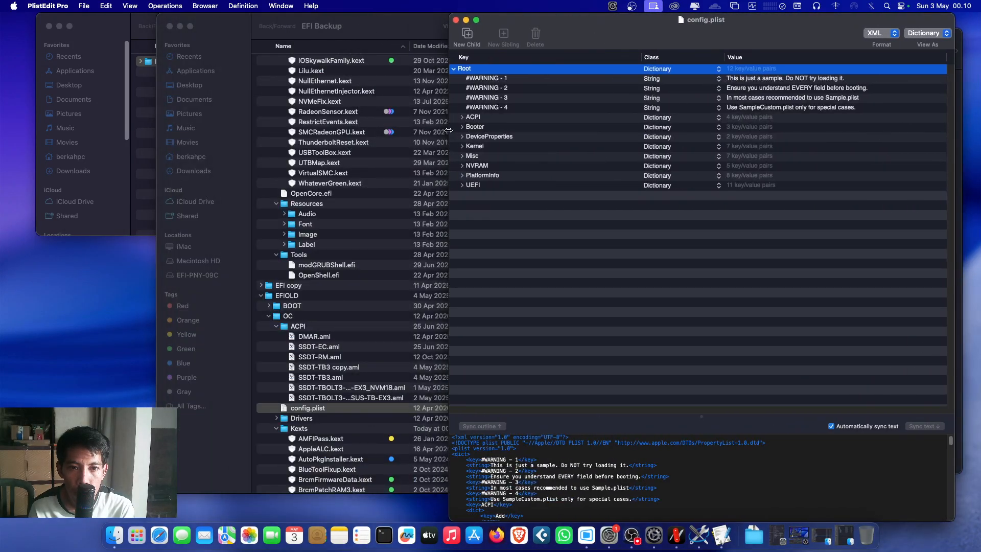
{"action": "left_click_drag", "start_coordinate": [448, 131], "coordinate": [596, 130]}
Open the new EFI's Config.plist in PlistEdit Pro (1.9.7) beside the EFIOLD config.plist.
{"action": "left_click_drag", "start_coordinate": [390, 29], "coordinate": [320, 30]}
{"action": "scroll", "coordinate": [240, 214], "scroll_direction": "up", "scroll_amount": 15}
{"action": "left_click", "coordinate": [239, 185]}
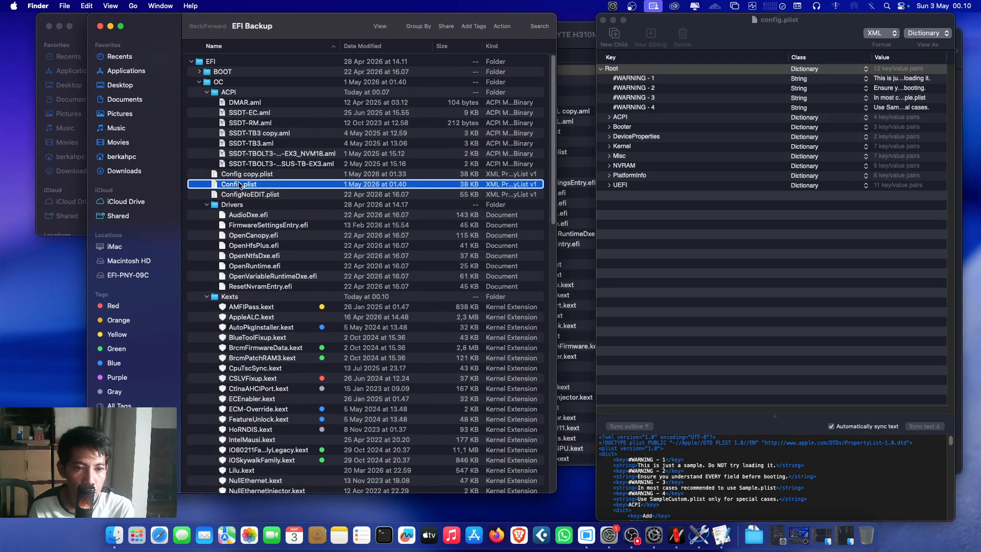
{"action": "right_click", "coordinate": [239, 185]}
{"action": "mouse_move", "coordinate": [286, 199]}
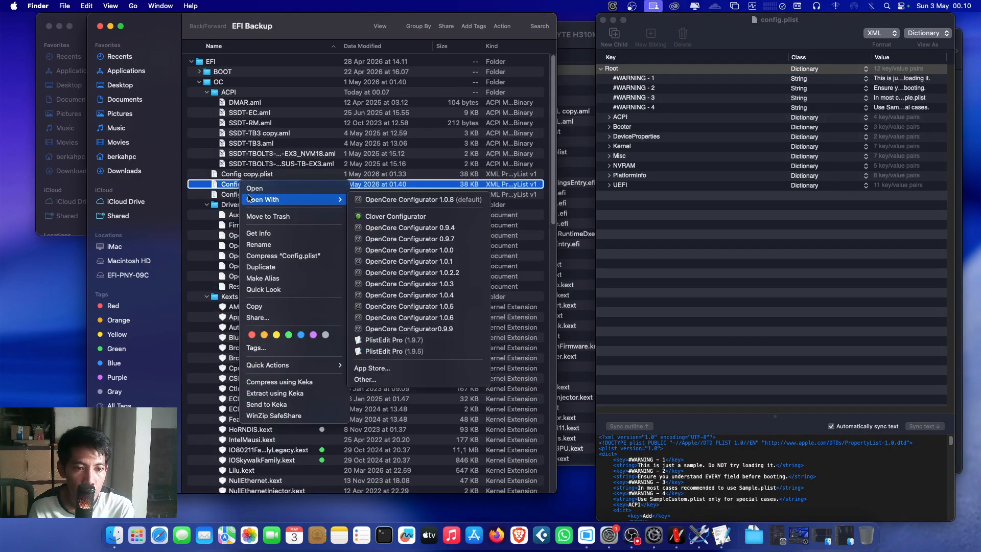
{"action": "left_click", "coordinate": [391, 341]}
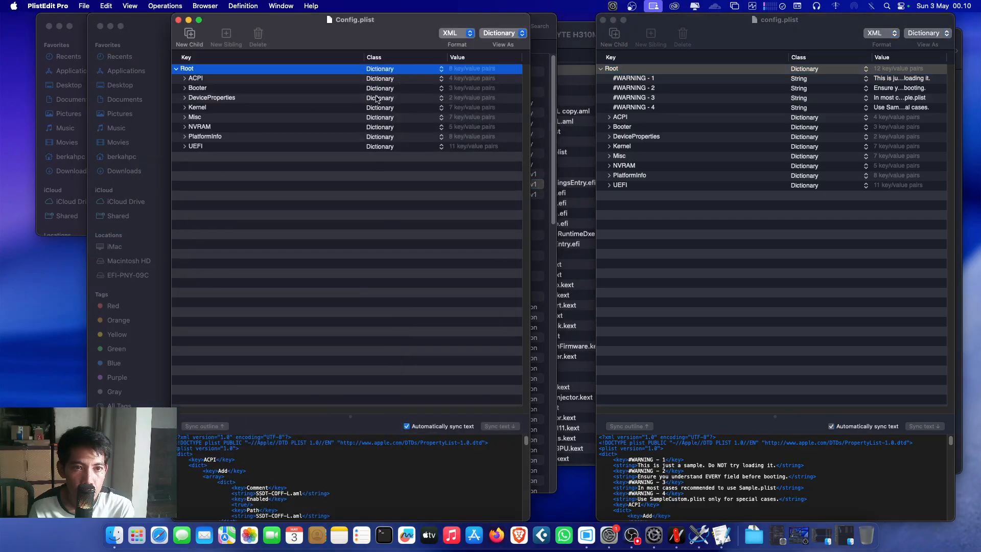
Copy entries 0 to 5 of the ACPI Add array in EFIOLD's config.plist.
{"action": "left_click", "coordinate": [608, 117]}
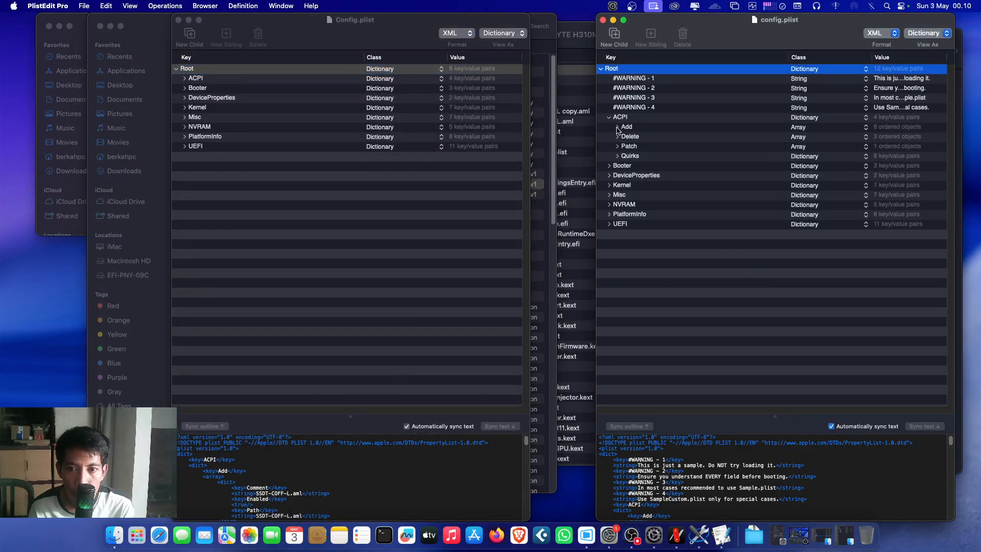
{"action": "left_click", "coordinate": [617, 127]}
{"action": "left_click", "coordinate": [630, 139]}
{"action": "left_click", "coordinate": [636, 187], "text": "shift"}
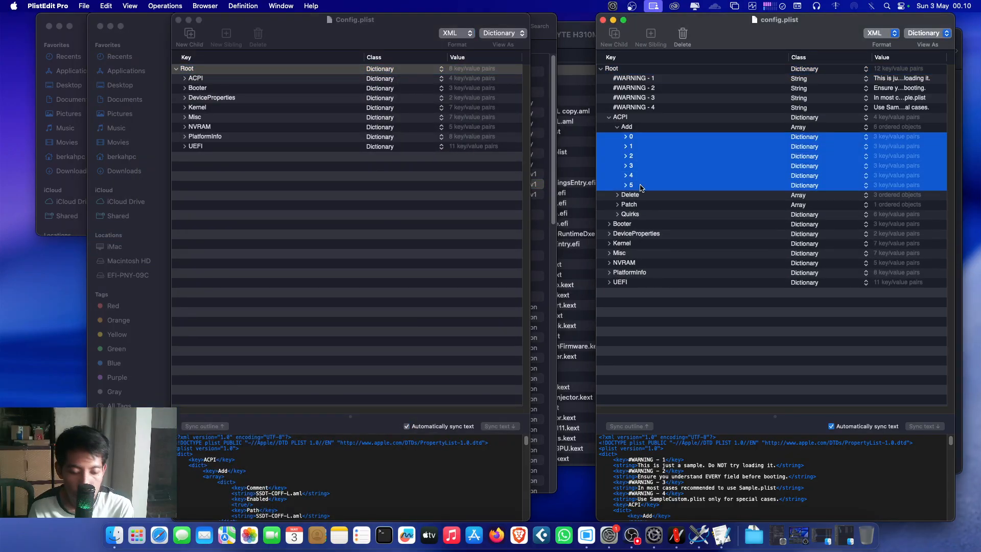
Delete entry 0 of the ACPI Add array in the new EFI's Config.plist and paste the six copied entries as its children.
{"action": "left_click", "coordinate": [184, 78]}
{"action": "left_click", "coordinate": [192, 89]}
{"action": "left_click", "coordinate": [221, 105]}
{"action": "left_click", "coordinate": [223, 99]}
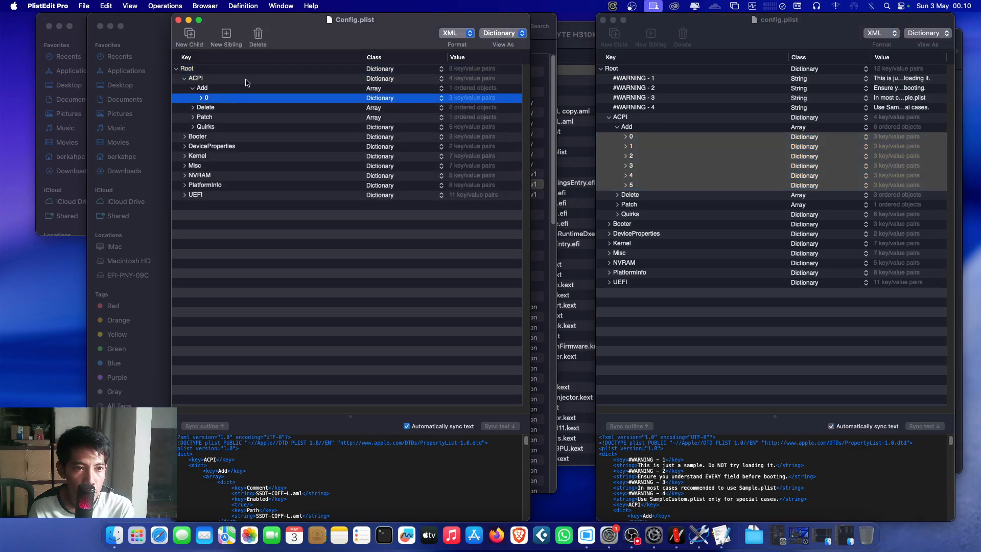
{"action": "left_click", "coordinate": [258, 34]}
{"action": "right_click", "coordinate": [233, 89]}
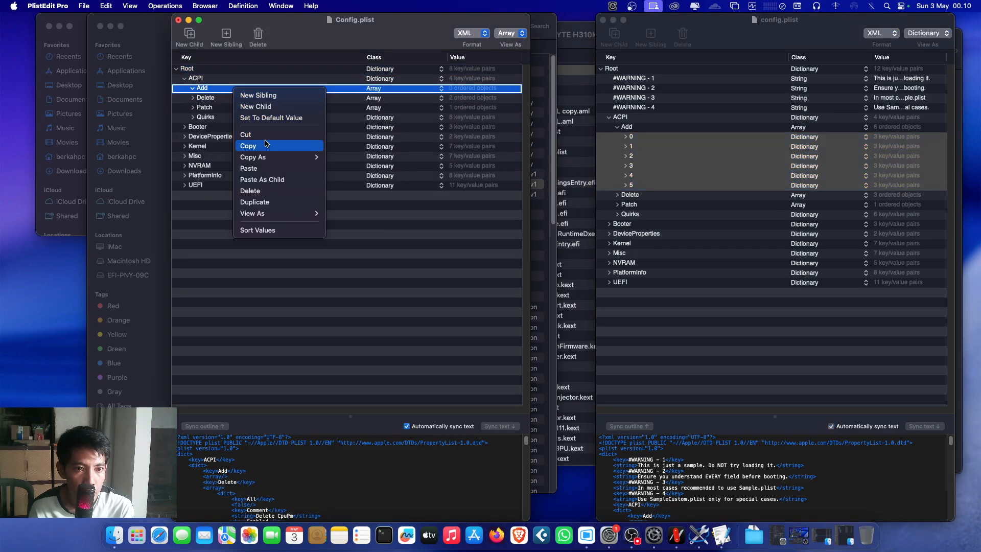
{"action": "left_click", "coordinate": [269, 179]}
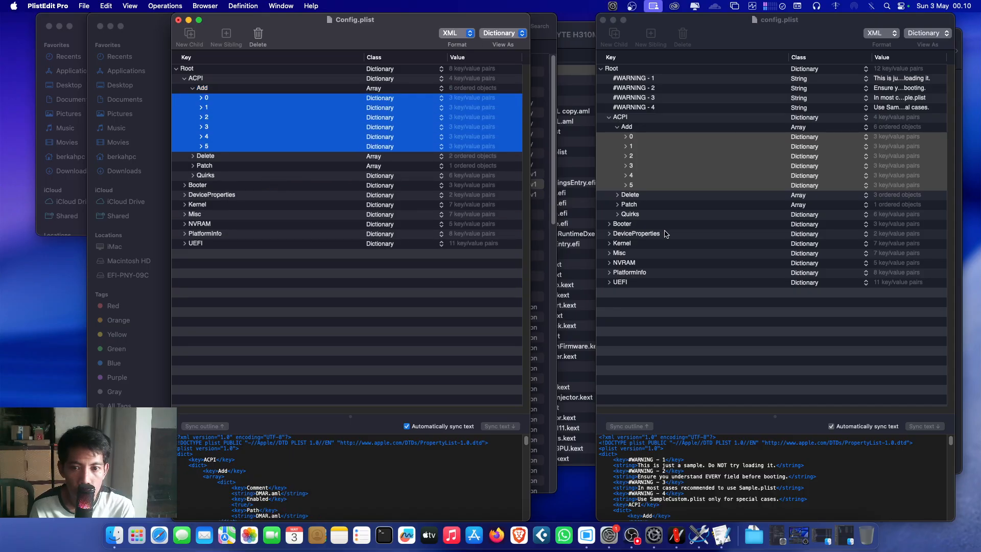
Copy entry 0 of the ACPI Patch array in EFIOLD's config.plist.
{"action": "left_click", "coordinate": [617, 205]}
{"action": "right_click", "coordinate": [642, 215]}
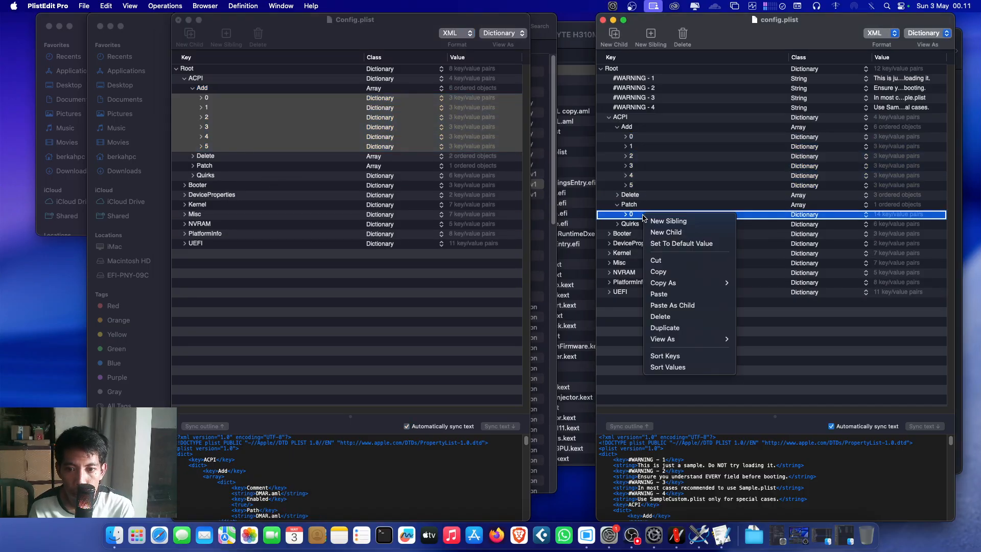
{"action": "left_click", "coordinate": [658, 272]}
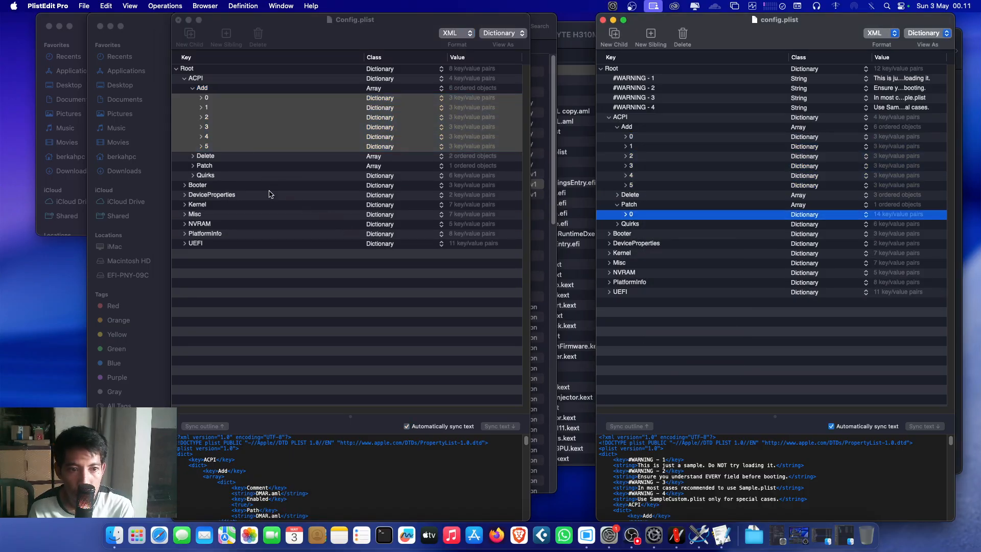
Delete entry 0 of the ACPI Patch array in the new EFI's Config.plist and paste the copied entry as its child.
{"action": "left_click", "coordinate": [192, 165]}
{"action": "left_click", "coordinate": [192, 165]}
{"action": "left_click", "coordinate": [223, 175]}
{"action": "key", "text": "BackSpace"}
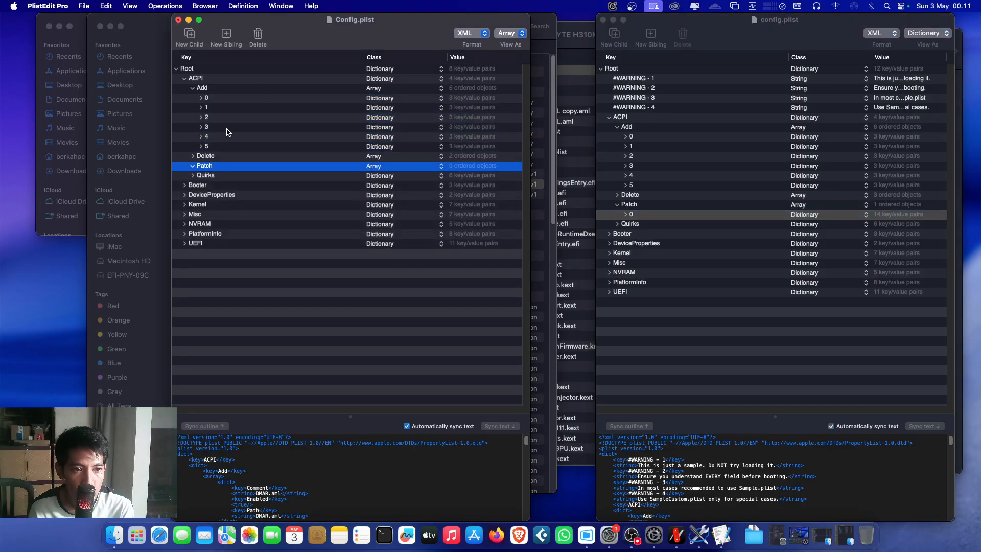
{"action": "right_click", "coordinate": [213, 165]}
{"action": "left_click", "coordinate": [369, 252]}
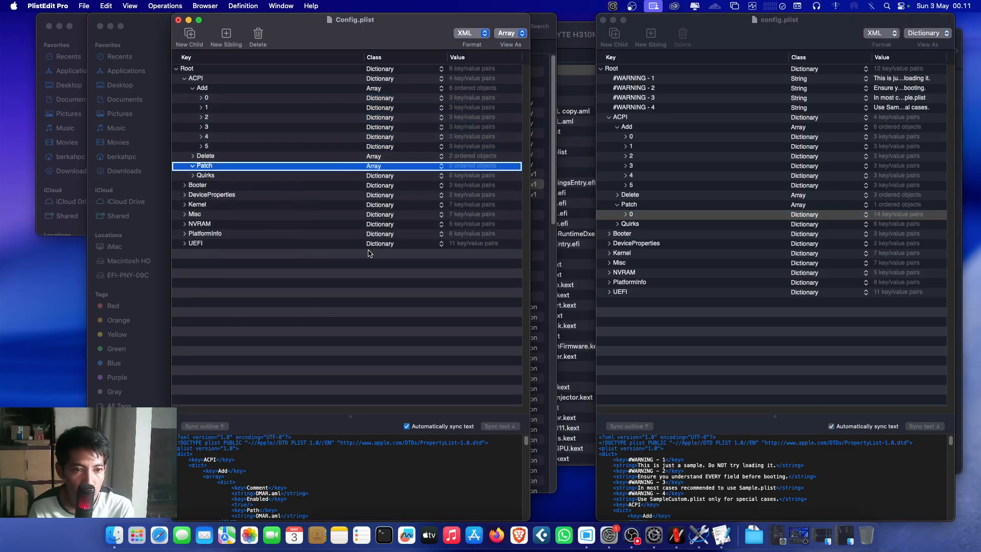
{"action": "key", "text": "super+v"}
Copy entries 0 to 2 of the ACPI Delete array in EFIOLD's config.plist.
{"action": "left_click", "coordinate": [616, 194]}
{"action": "left_click", "coordinate": [617, 195]}
{"action": "left_click", "coordinate": [641, 206]}
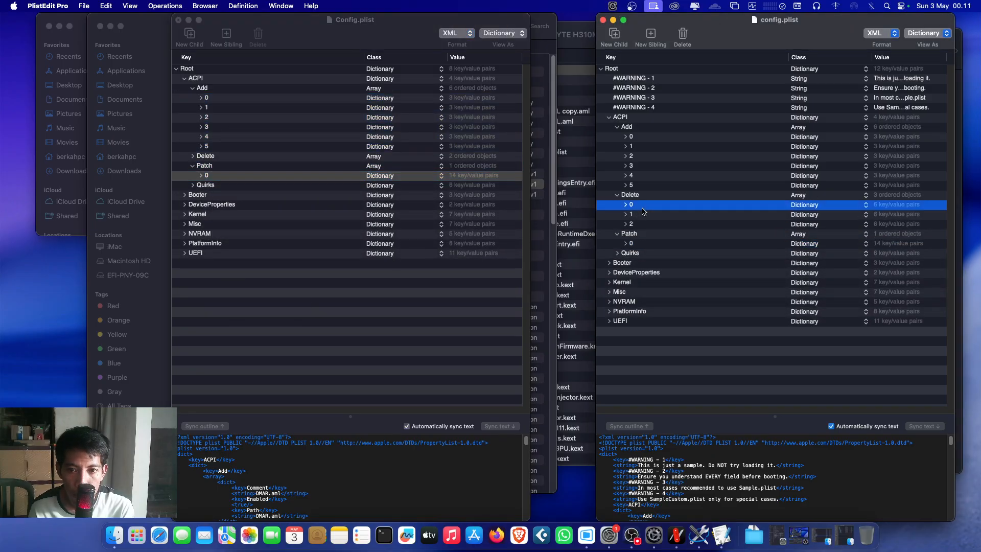
{"action": "left_click", "coordinate": [646, 226], "text": "shift"}
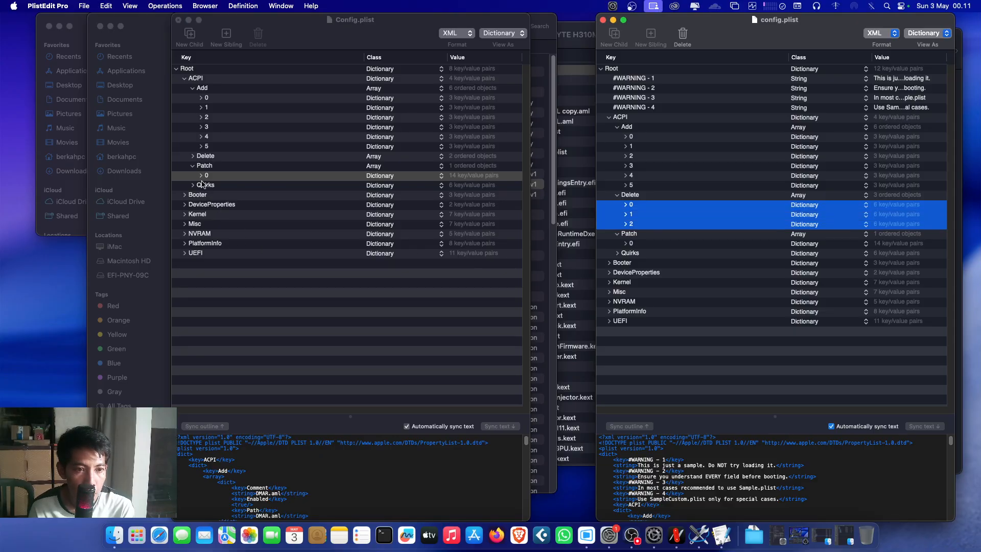
Delete entries 0 and 1 of the ACPI Delete array in the new Config.plist and paste the three copied entries as its children.
{"action": "left_click", "coordinate": [192, 156]}
{"action": "left_click", "coordinate": [214, 167]}
{"action": "left_click", "coordinate": [224, 176], "text": "shift"}
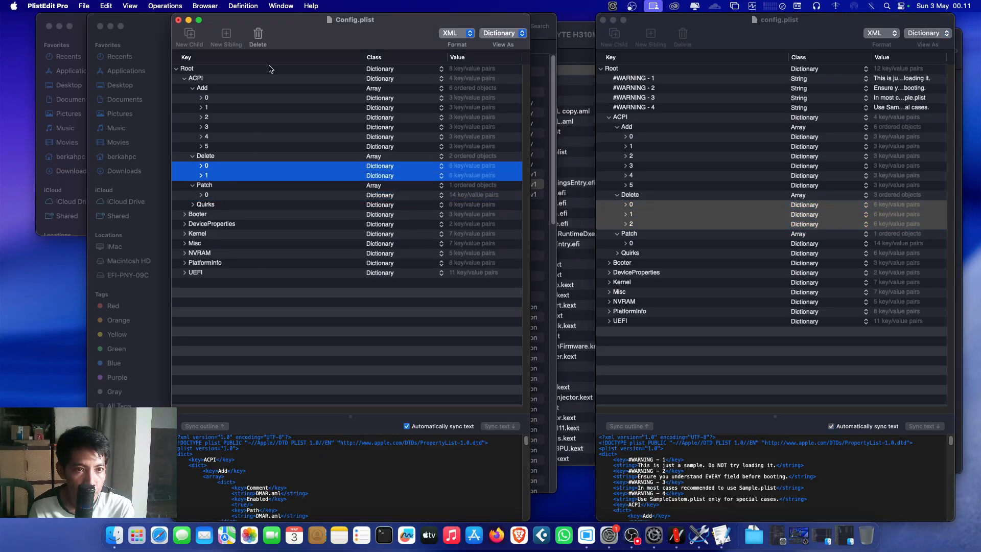
{"action": "left_click", "coordinate": [258, 36]}
{"action": "right_click", "coordinate": [226, 158]}
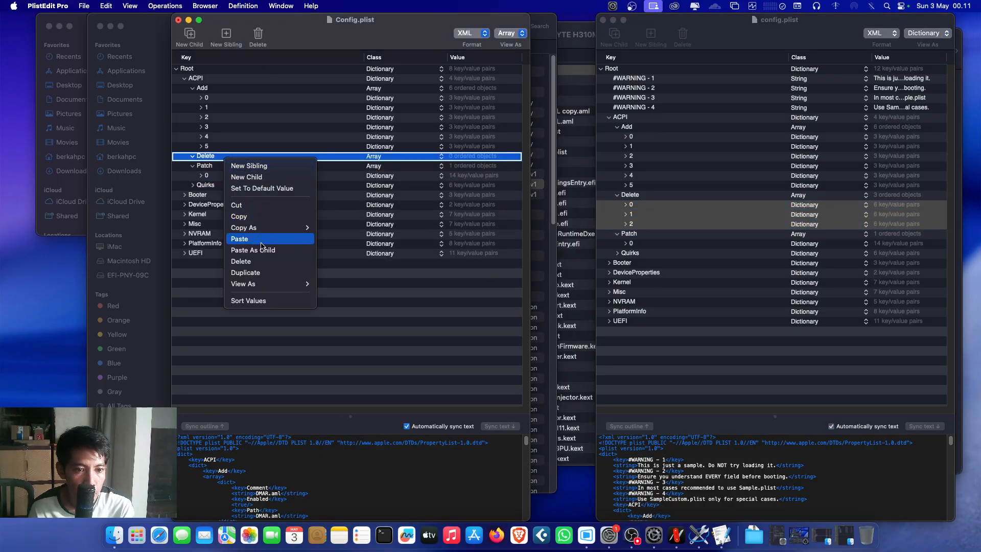
{"action": "left_click", "coordinate": [261, 250]}
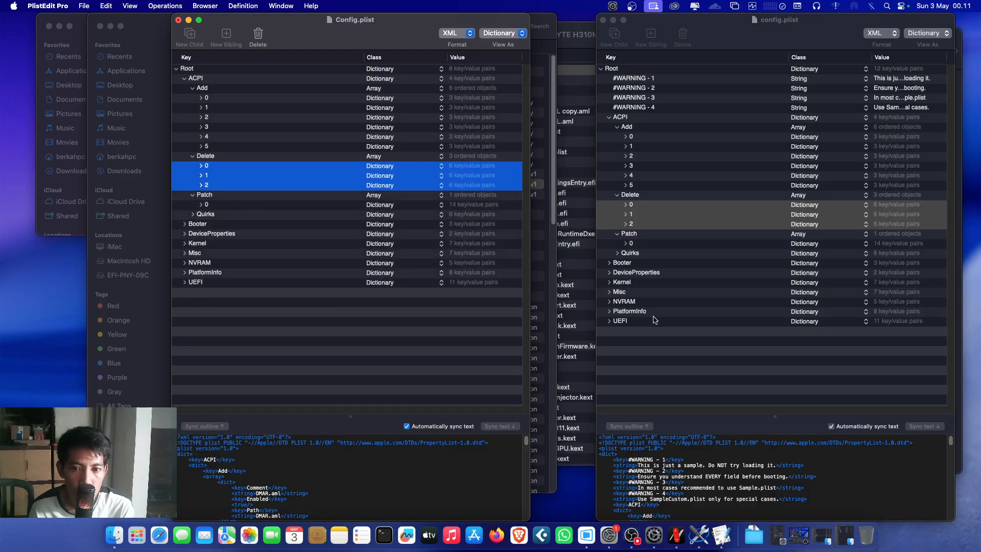
Check the Booter Quirks in EFIOLD's config.plist and compare the DeviceProperties Add and Delete sections of both plists.
{"action": "left_click", "coordinate": [608, 263]}
{"action": "left_click", "coordinate": [617, 292]}
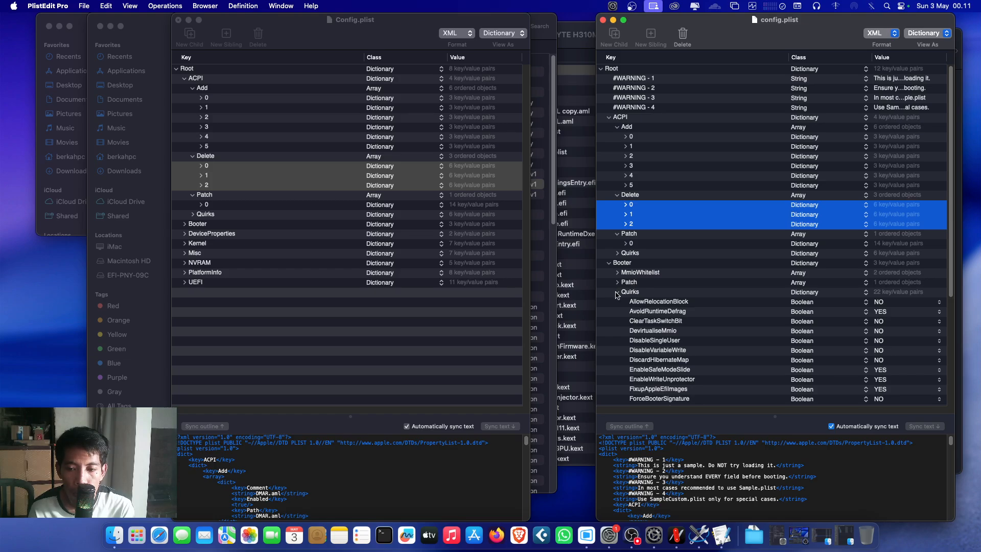
{"action": "scroll", "coordinate": [617, 295], "scroll_direction": "down", "scroll_amount": 2}
{"action": "left_click", "coordinate": [617, 255]}
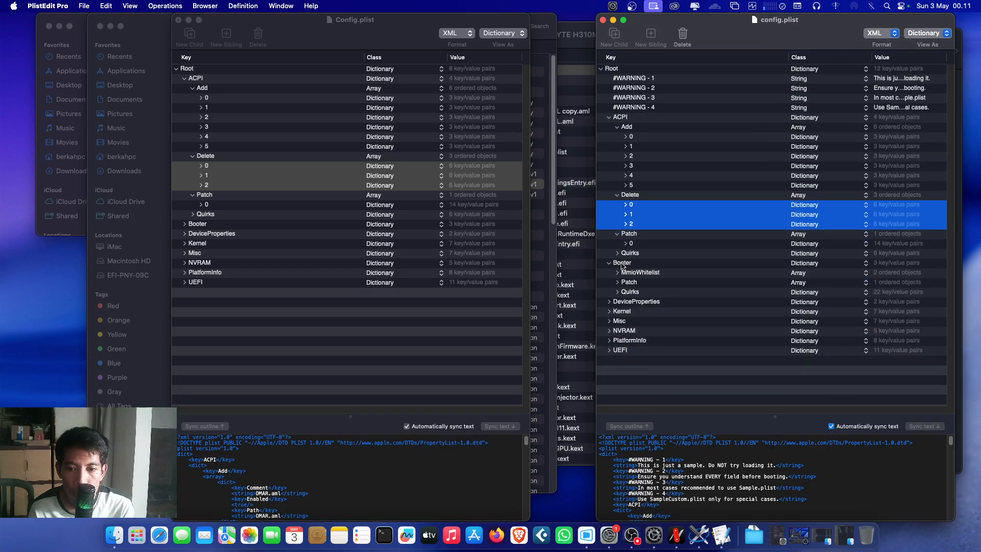
{"action": "left_click", "coordinate": [609, 302]}
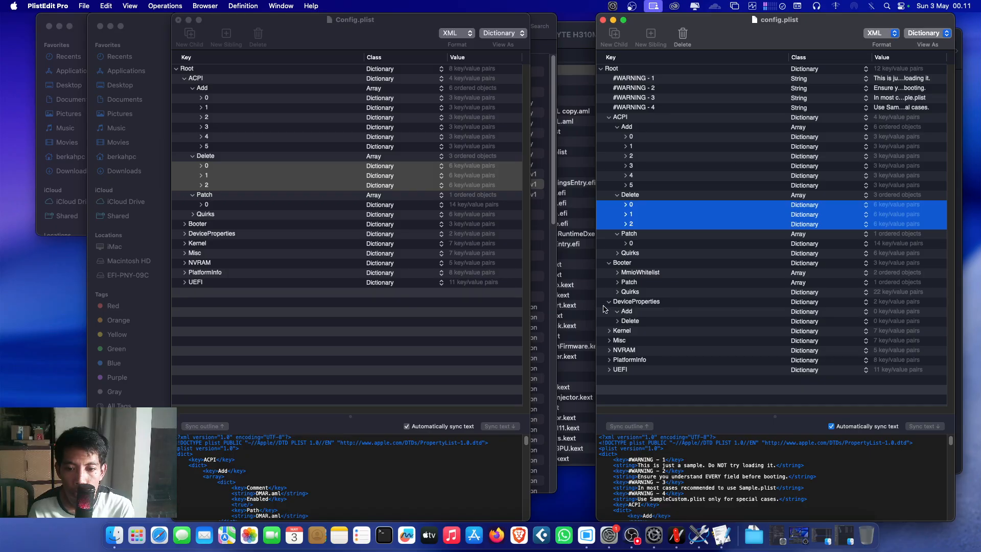
{"action": "left_click", "coordinate": [189, 236]}
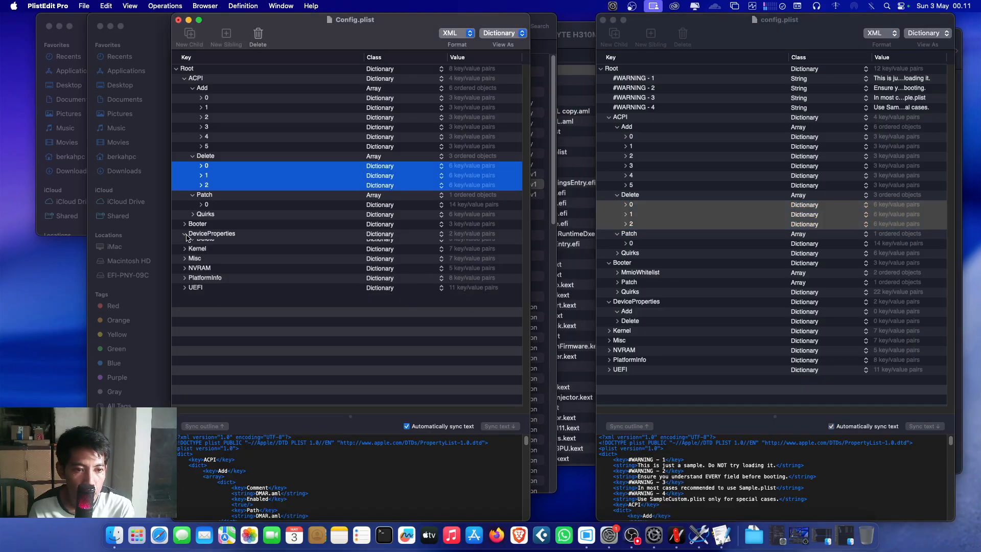
{"action": "left_click", "coordinate": [188, 234]}
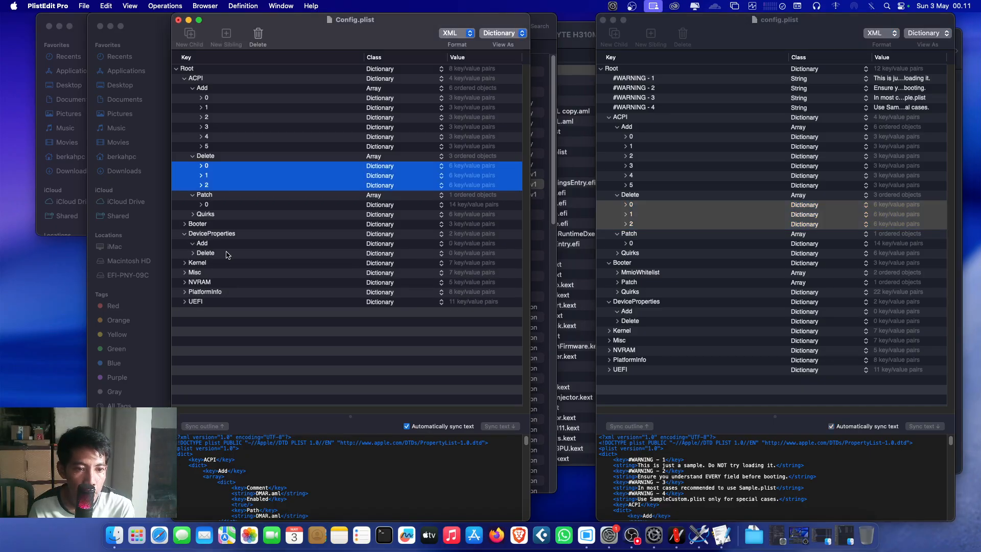
Copy entries 0 to 33 of the Kernel Add array in EFIOLD's config.plist.
{"action": "left_click", "coordinate": [609, 331]}
{"action": "scroll", "coordinate": [622, 288], "scroll_direction": "down", "scroll_amount": 2}
{"action": "left_click", "coordinate": [617, 303]}
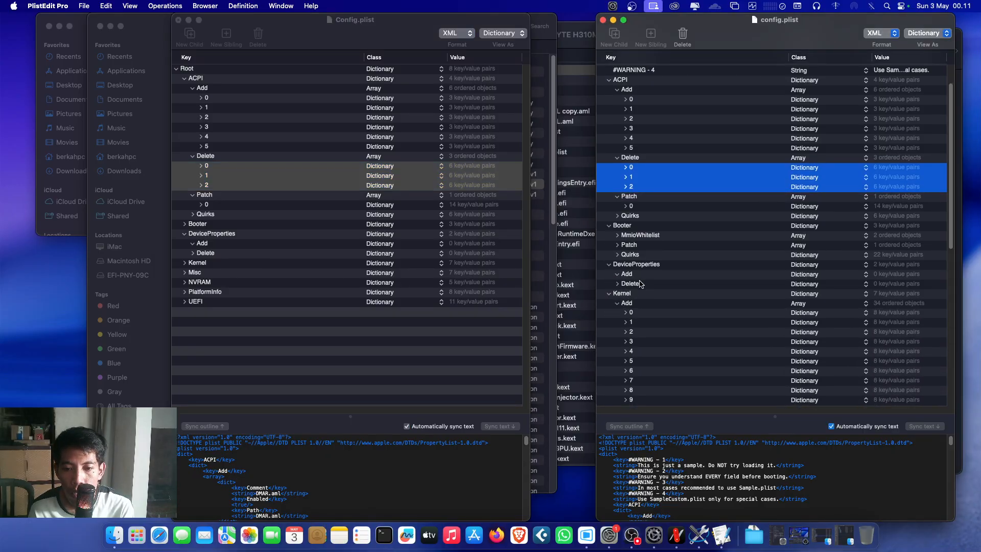
{"action": "scroll", "coordinate": [664, 191], "scroll_direction": "down", "scroll_amount": 5}
{"action": "left_click", "coordinate": [654, 161]}
{"action": "scroll", "coordinate": [656, 188], "scroll_direction": "down", "scroll_amount": 8}
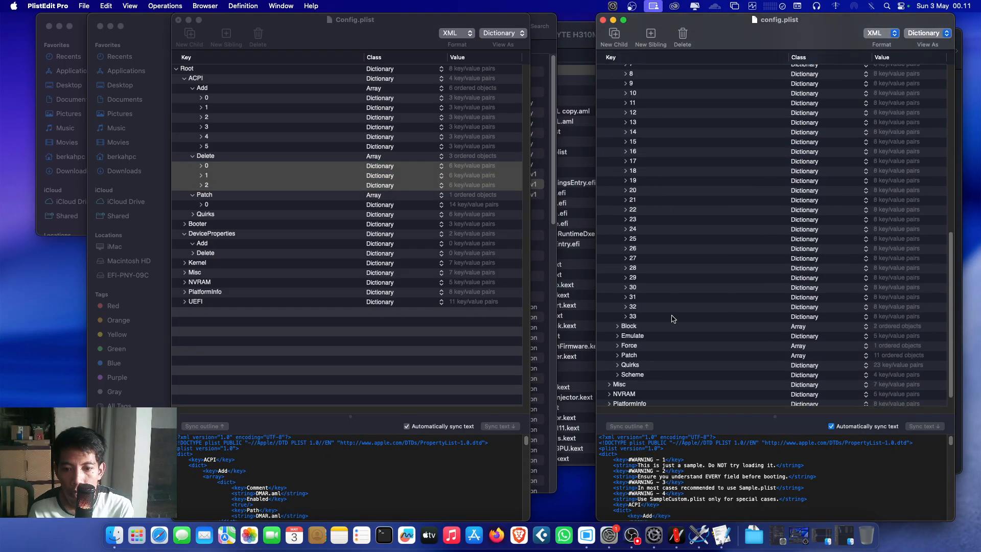
{"action": "left_click", "coordinate": [672, 325], "text": "shift"}
{"action": "scroll", "coordinate": [675, 312], "scroll_direction": "down", "scroll_amount": 4}
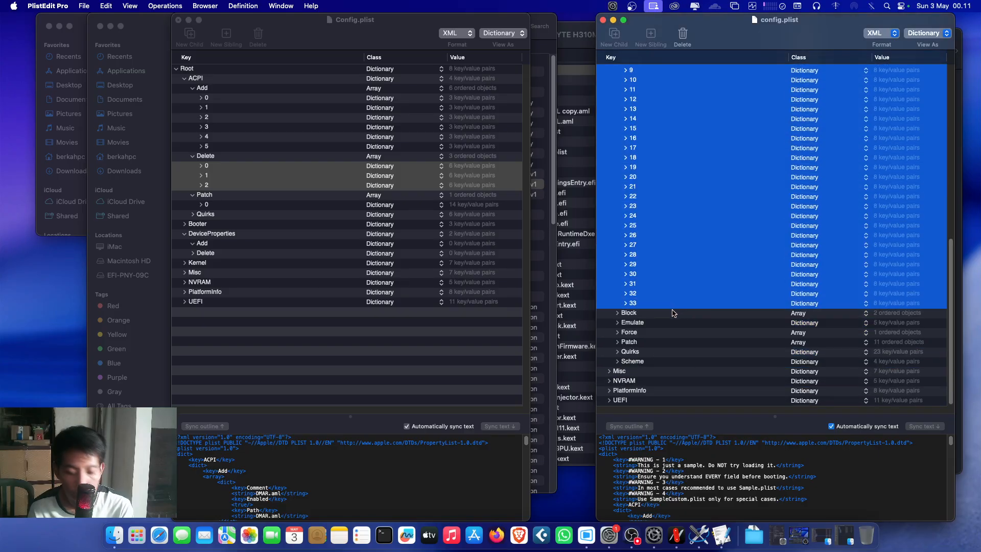
Delete entries 0 to 24 of the Kernel Add array in the new Config.plist and paste the copied kext entries as its children.
{"action": "left_click", "coordinate": [186, 263]}
{"action": "left_click", "coordinate": [198, 274]}
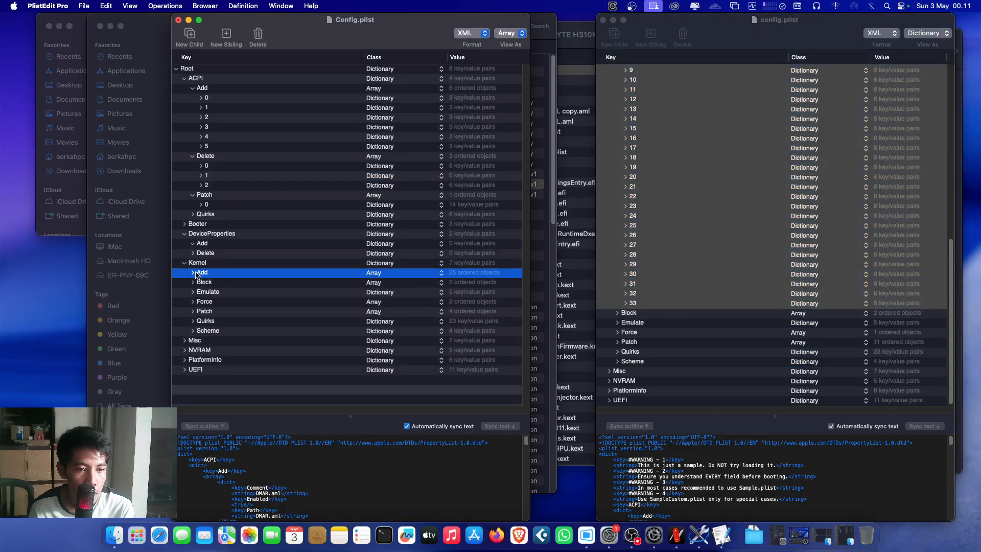
{"action": "left_click", "coordinate": [195, 273]}
{"action": "scroll", "coordinate": [245, 240], "scroll_direction": "down", "scroll_amount": 5}
{"action": "key", "text": "Down"}
{"action": "scroll", "coordinate": [243, 215], "scroll_direction": "down", "scroll_amount": 5}
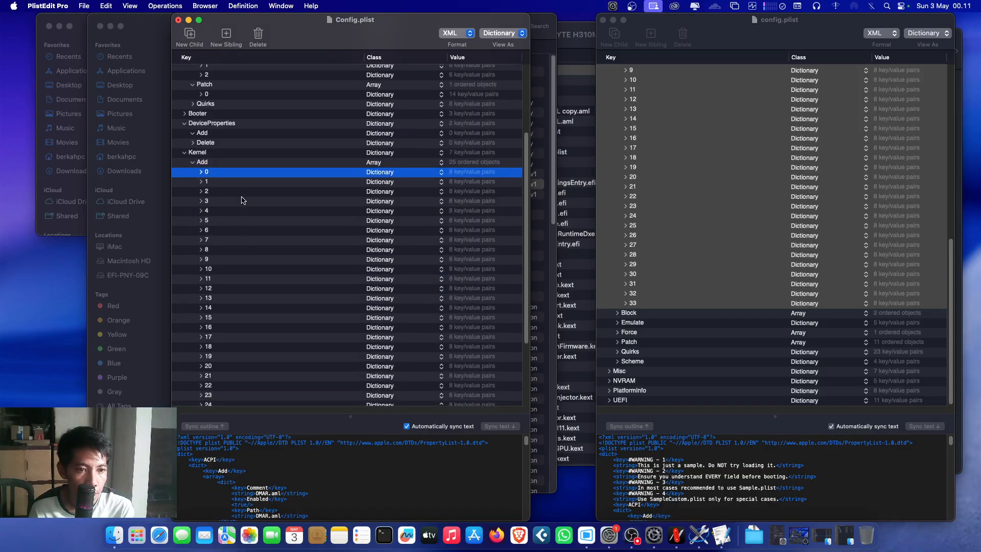
{"action": "left_click", "coordinate": [228, 304], "text": "shift"}
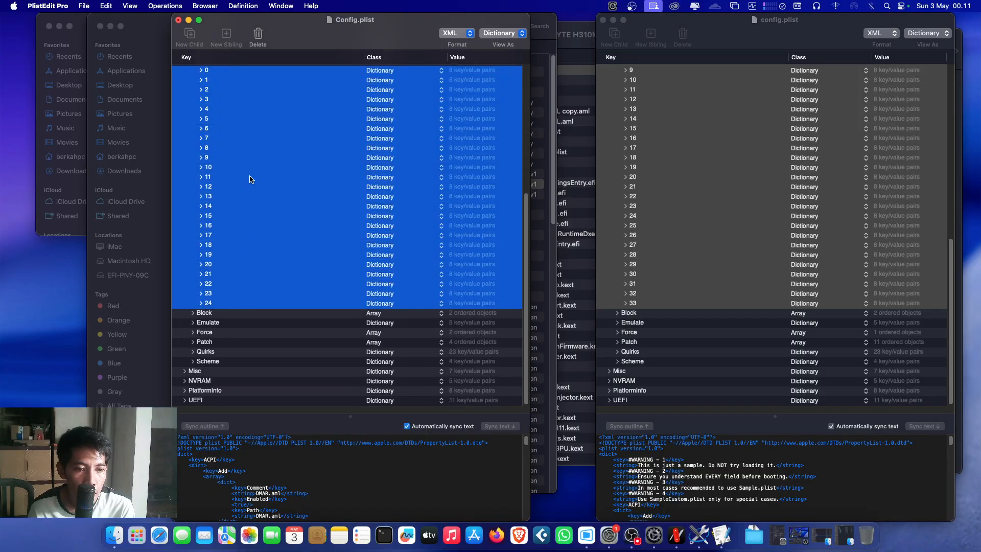
{"action": "left_click", "coordinate": [258, 35]}
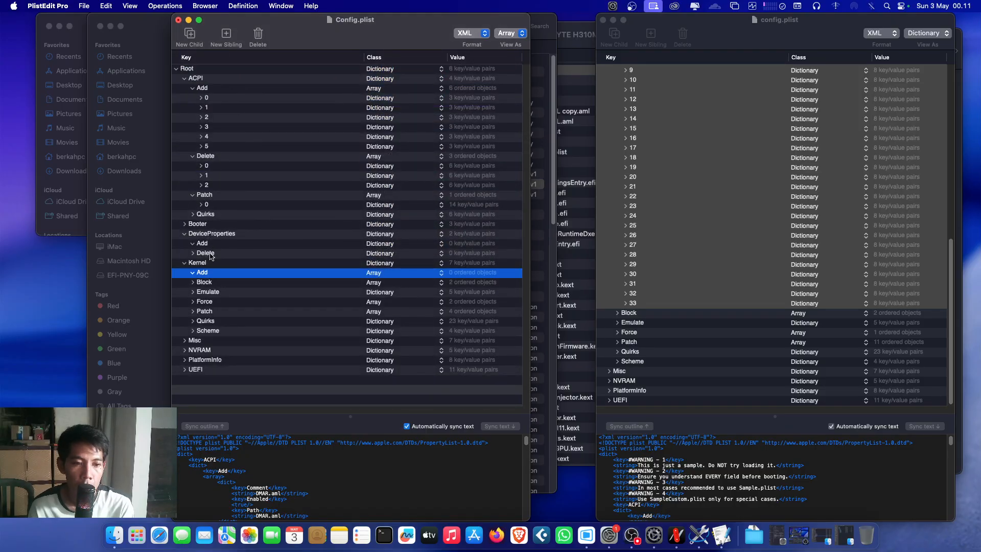
{"action": "right_click", "coordinate": [213, 273]}
{"action": "left_click", "coordinate": [249, 364]}
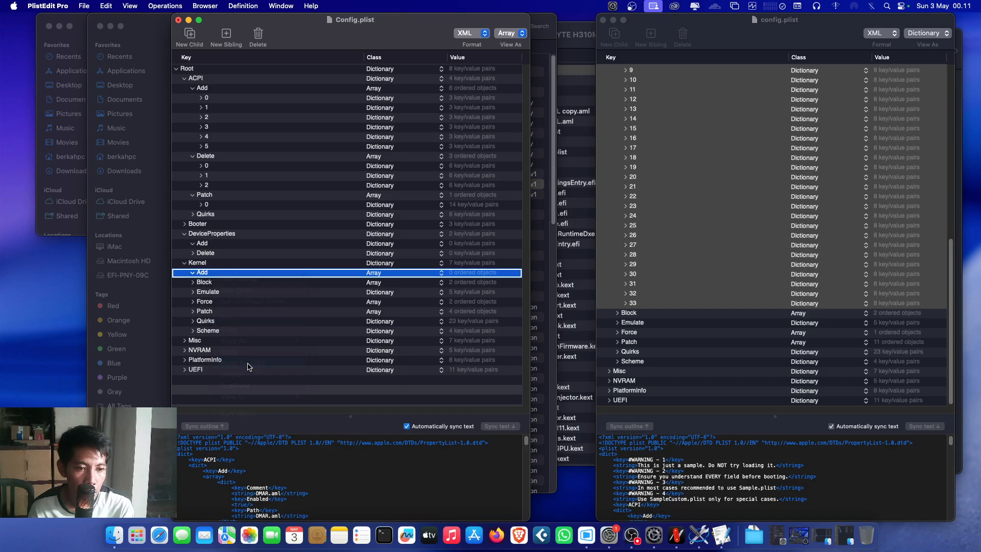
{"action": "scroll", "coordinate": [275, 296], "scroll_direction": "down", "scroll_amount": 10}
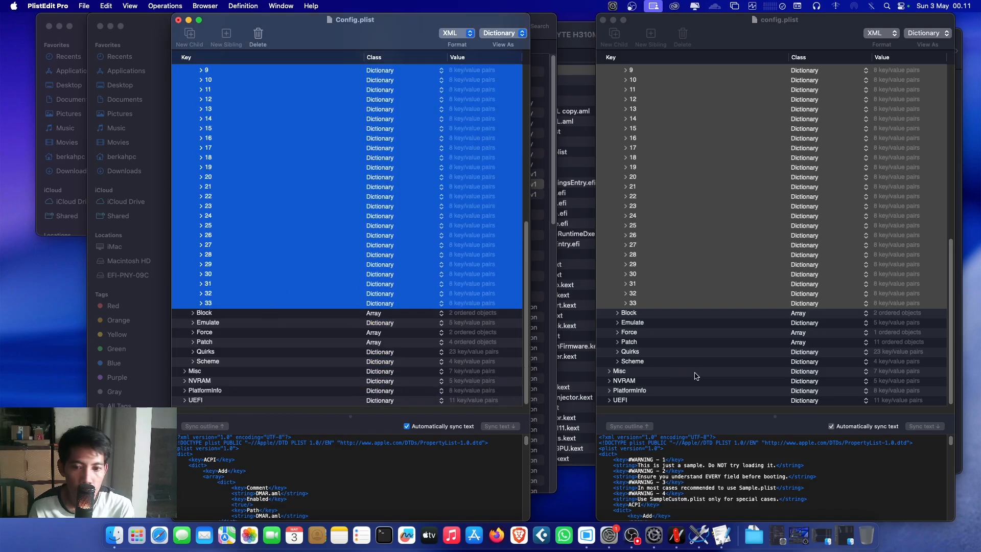
Review the boot-args group under NVRAM Add in EFIOLD's config.plist, and copy the Generic dictionary from PlatformInfo.
{"action": "left_click", "coordinate": [608, 380]}
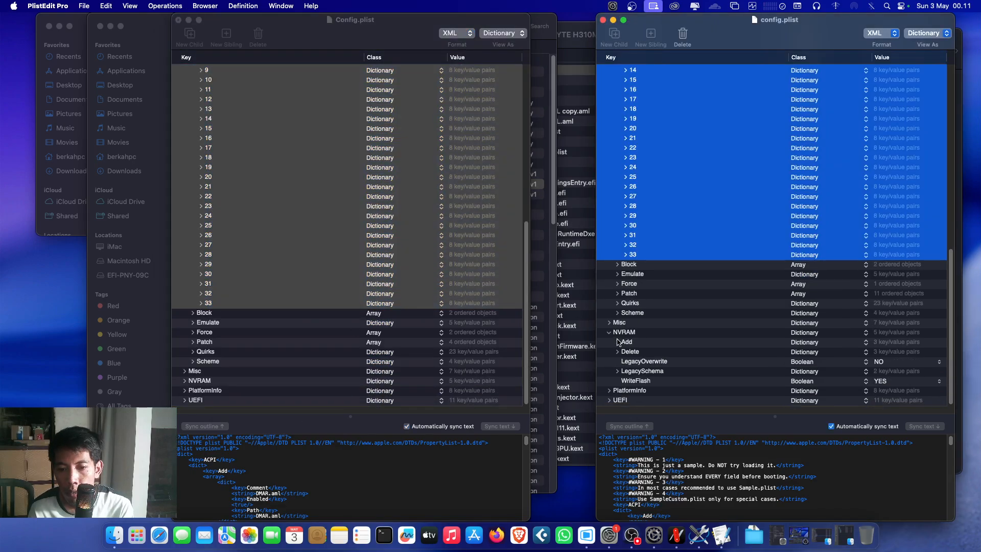
{"action": "left_click", "coordinate": [617, 342]}
{"action": "left_click", "coordinate": [624, 342]}
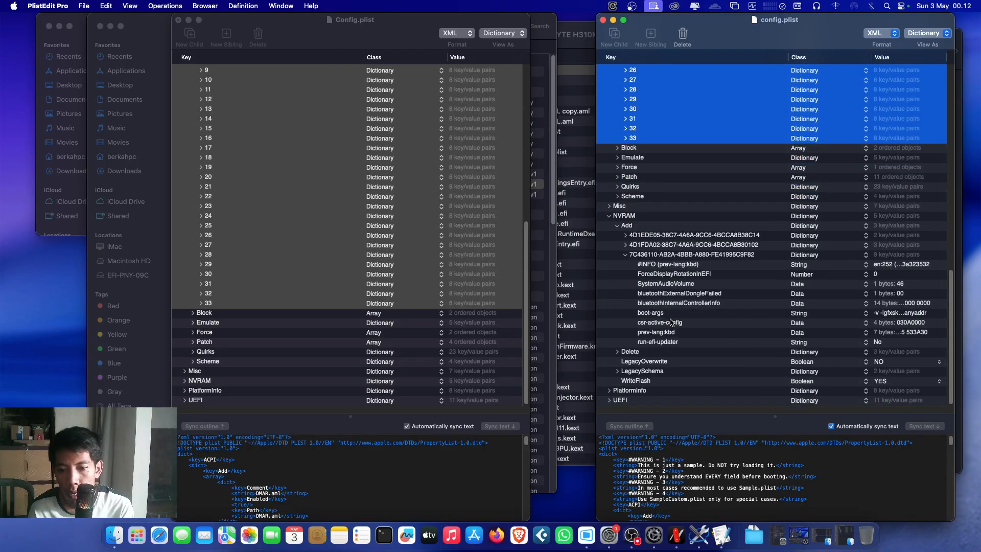
{"action": "left_click", "coordinate": [610, 391]}
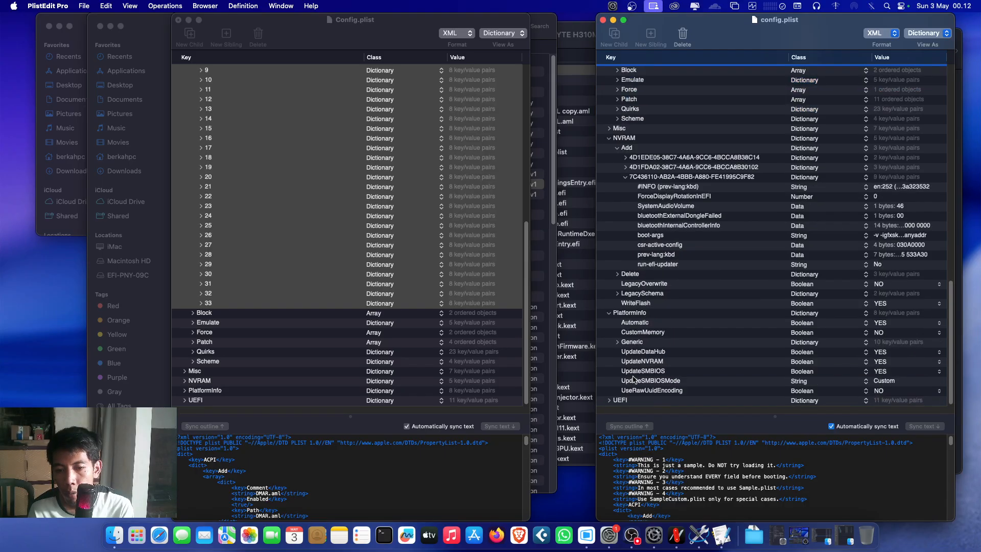
{"action": "right_click", "coordinate": [633, 347]}
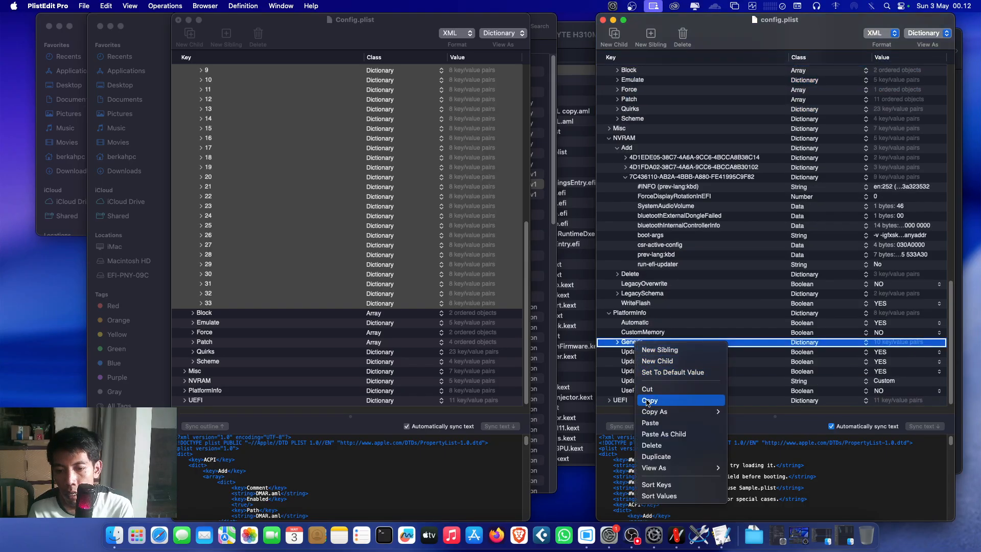
{"action": "left_click", "coordinate": [659, 401]}
Replace PlatformInfo's Generic dictionary in the new Config.plist with the copied one and place it directly below CustomMemory.
{"action": "left_click", "coordinate": [236, 337]}
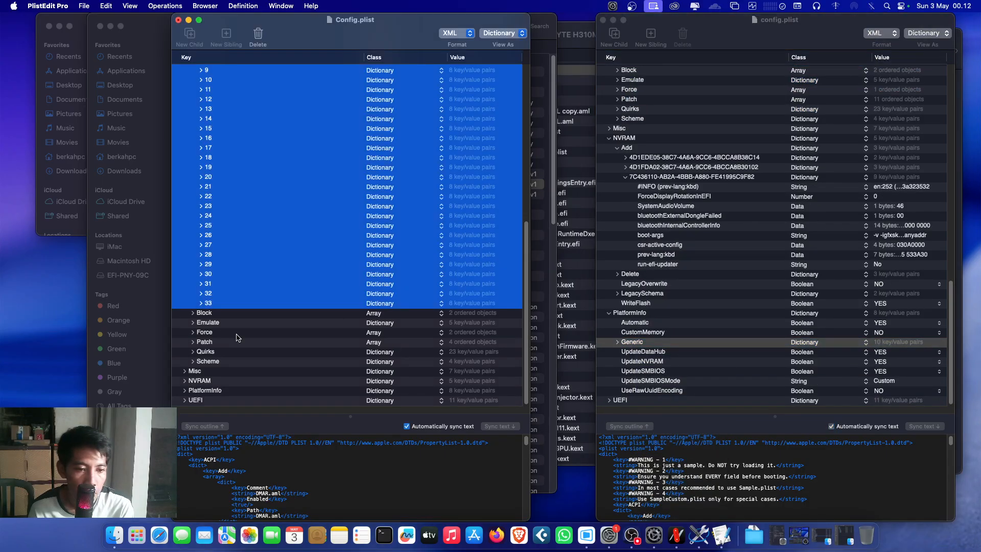
{"action": "left_click", "coordinate": [185, 391]}
{"action": "left_click", "coordinate": [208, 346]}
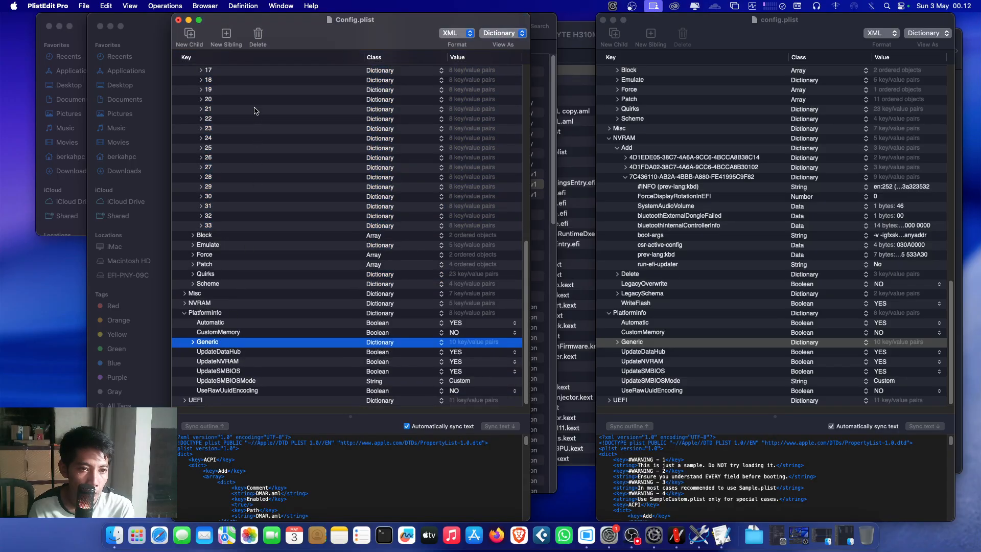
{"action": "left_click", "coordinate": [257, 35]}
{"action": "right_click", "coordinate": [211, 325]}
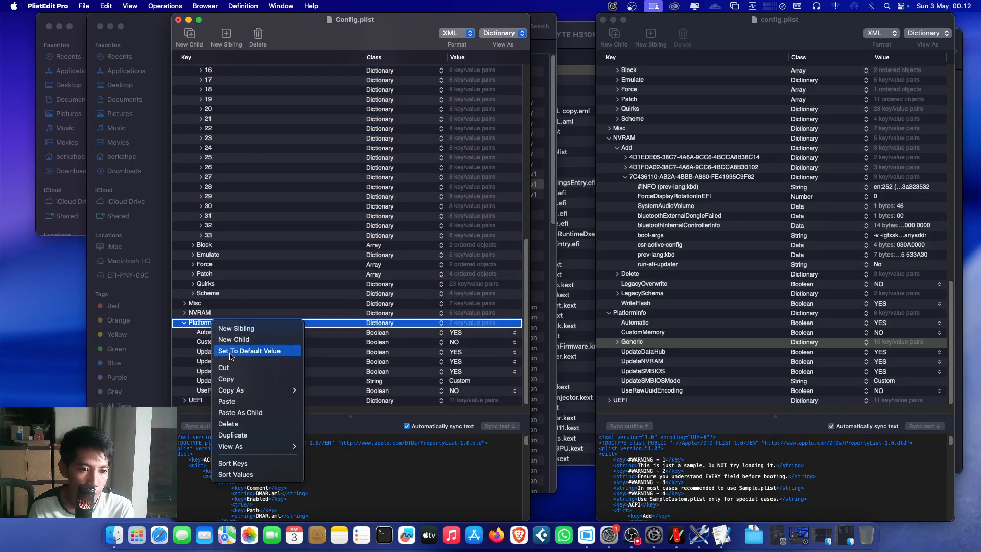
{"action": "left_click", "coordinate": [224, 414]}
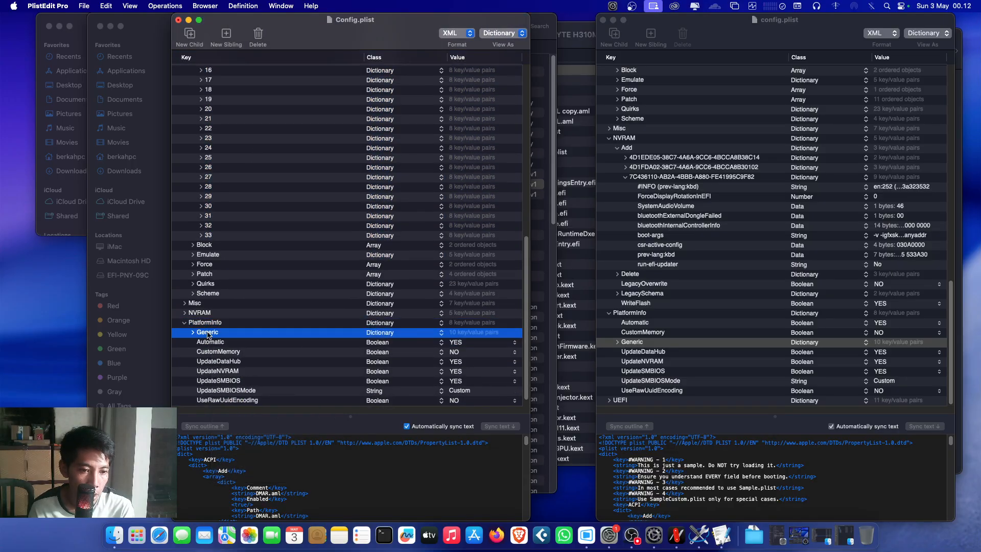
{"action": "left_click_drag", "start_coordinate": [209, 337], "coordinate": [256, 365]}
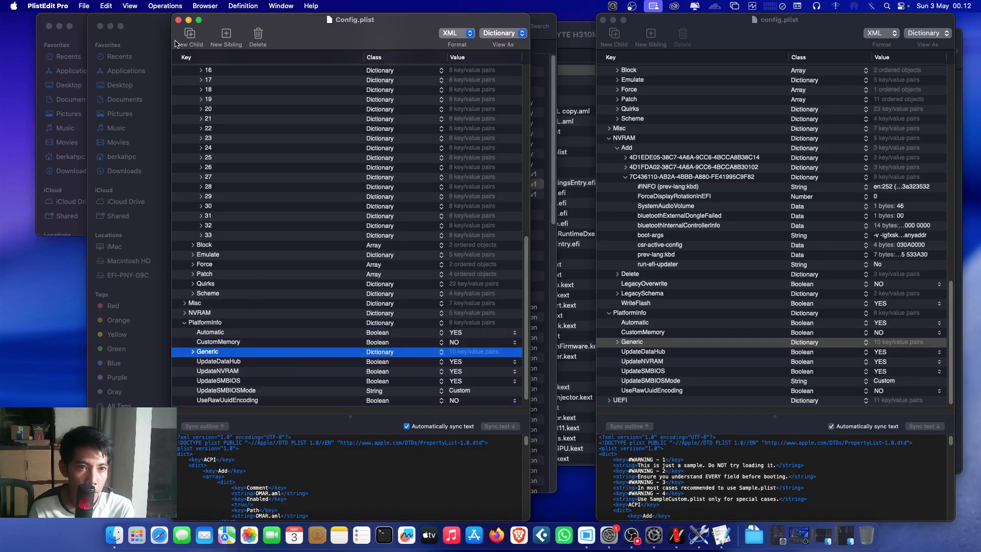
Close both plist editor windows and open the new EFI's Config.plist in OpenCore Configurator 1.0.8.
{"action": "left_click", "coordinate": [178, 20]}
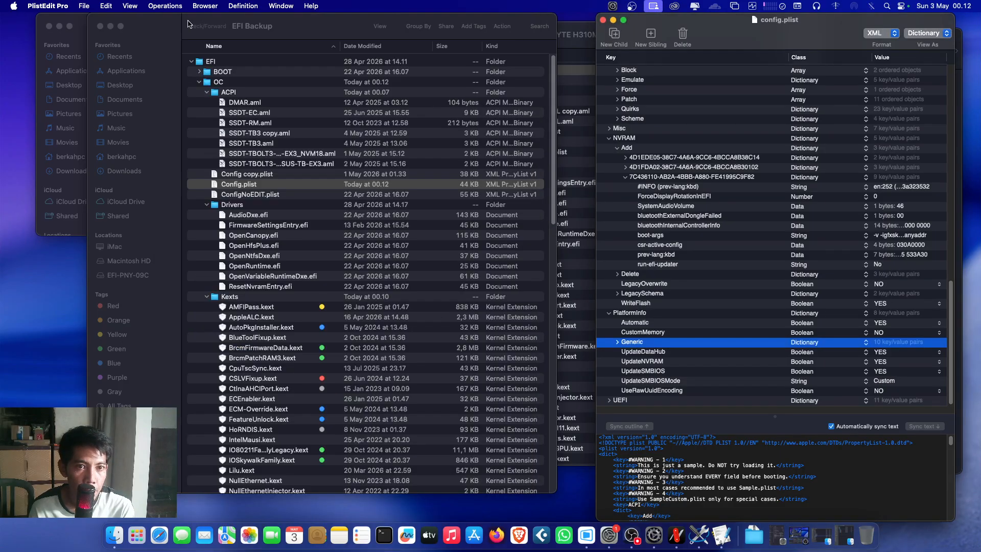
{"action": "left_click", "coordinate": [601, 19]}
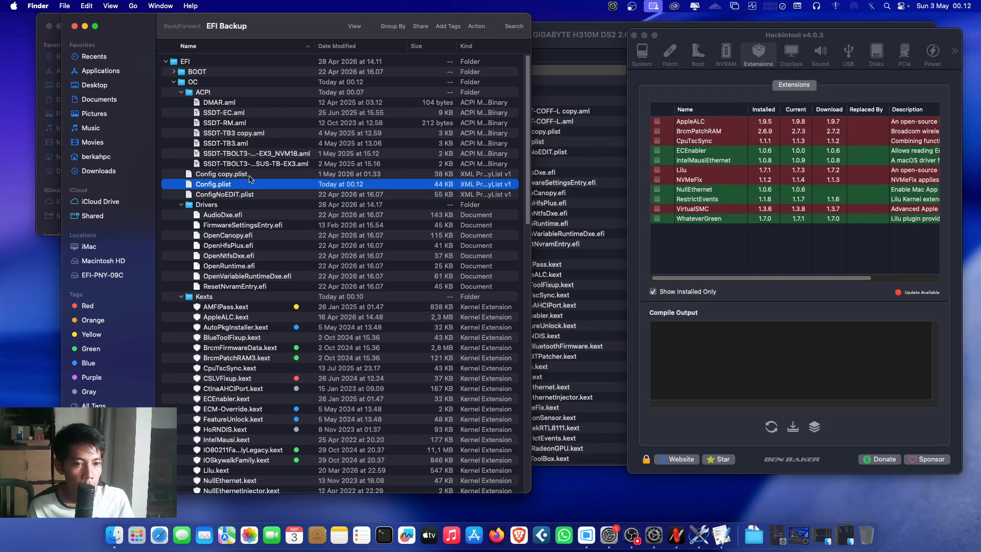
{"action": "right_click", "coordinate": [240, 188]}
{"action": "mouse_move", "coordinate": [306, 202]}
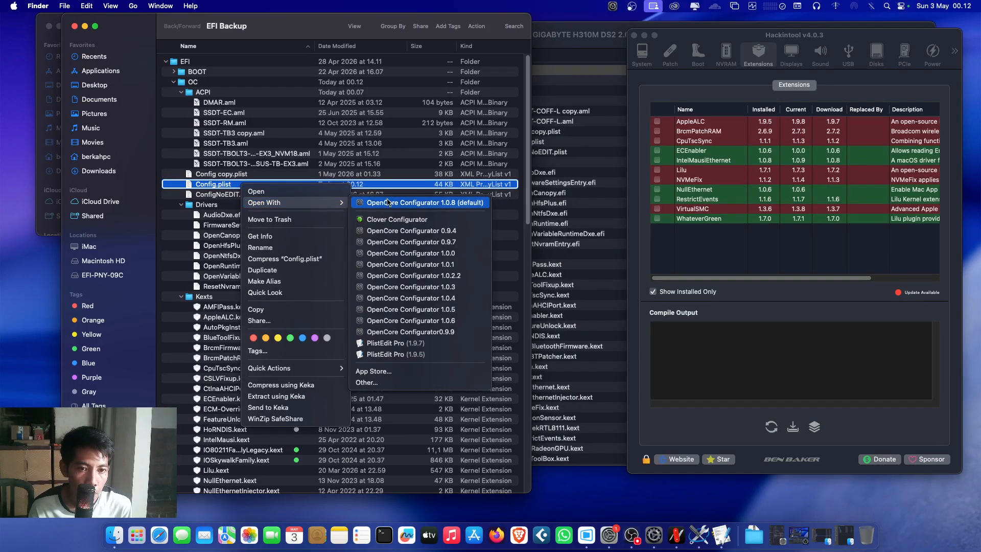
{"action": "left_click", "coordinate": [393, 202]}
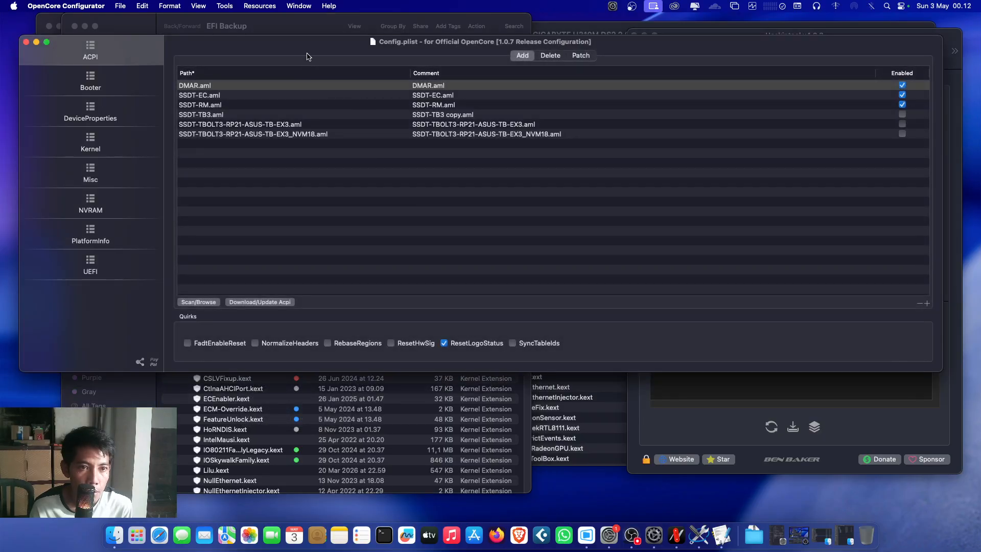
Open the config.plist from EFIOLD's OC folder in OpenCore Configurator as well.
{"action": "left_click", "coordinate": [244, 426]}
{"action": "scroll", "coordinate": [243, 426], "scroll_direction": "down", "scroll_amount": 10}
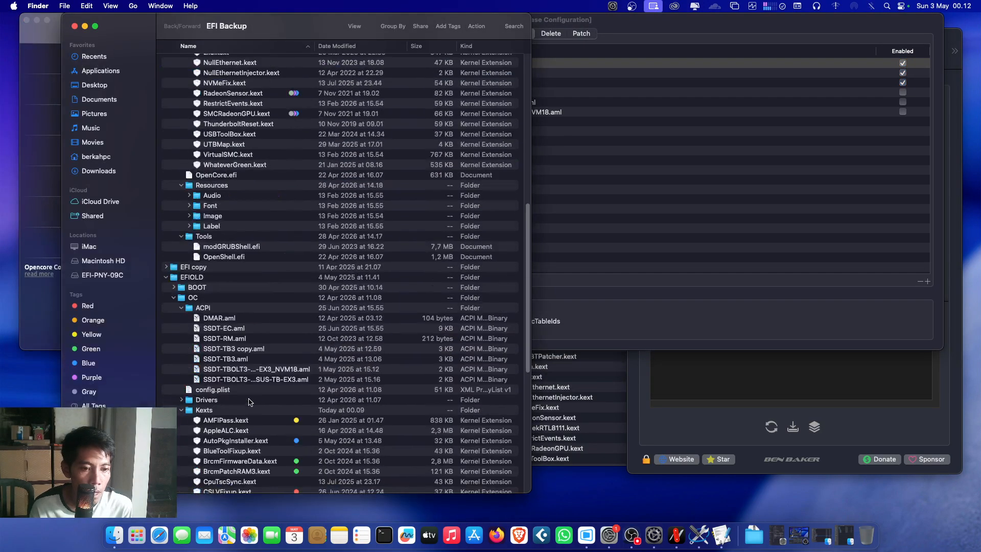
{"action": "right_click", "coordinate": [211, 390]}
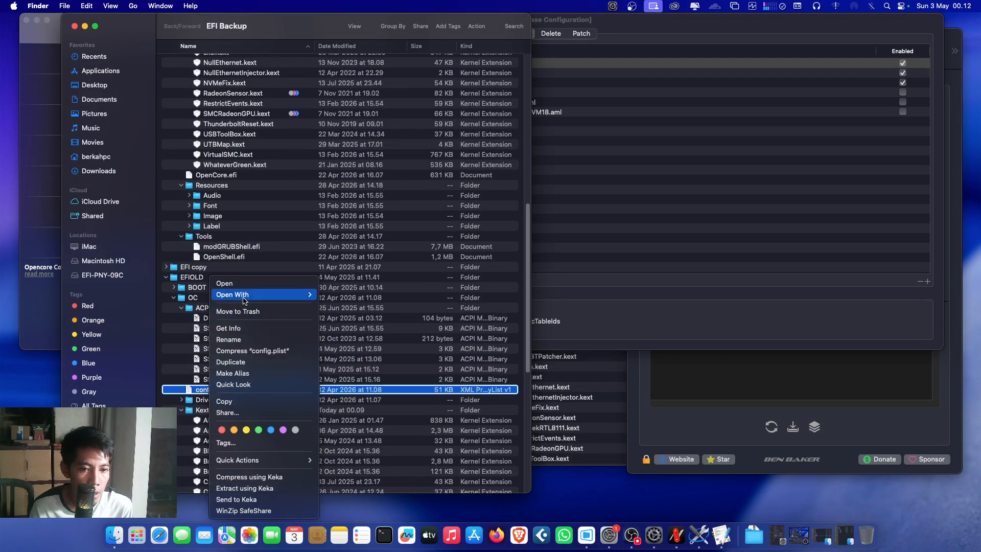
{"action": "mouse_move", "coordinate": [245, 294]}
{"action": "left_click", "coordinate": [342, 295]}
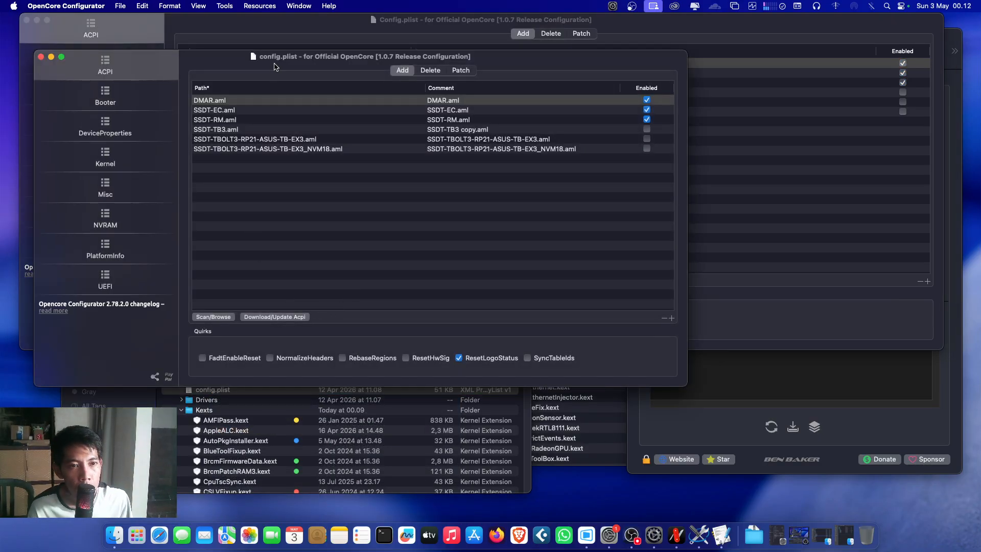
Arrange and widen the old config window below the new one for comparison, and show the old config's ACPI patches.
{"action": "left_click_drag", "start_coordinate": [275, 60], "coordinate": [314, 206]}
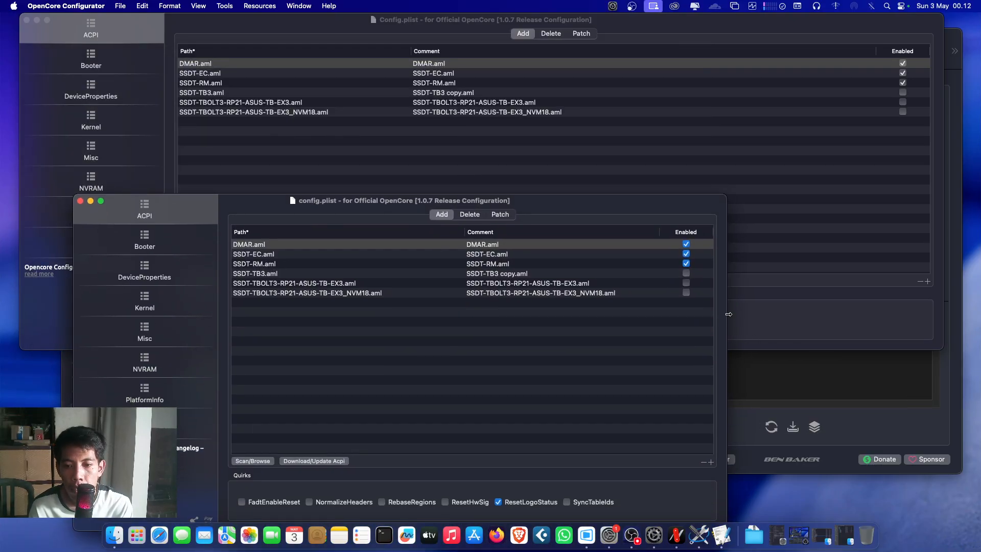
{"action": "double_click", "coordinate": [728, 314]}
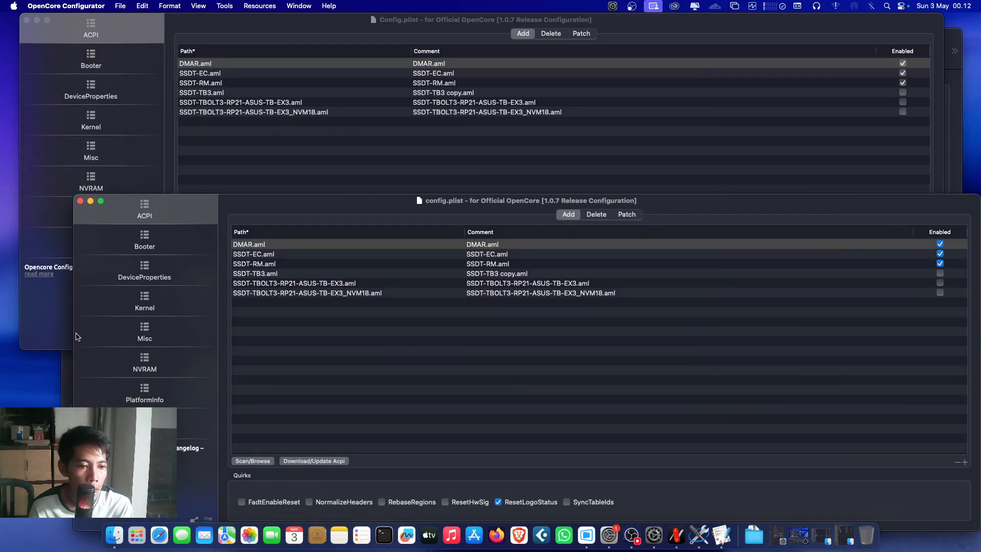
{"action": "left_click_drag", "start_coordinate": [74, 333], "coordinate": [58, 333]}
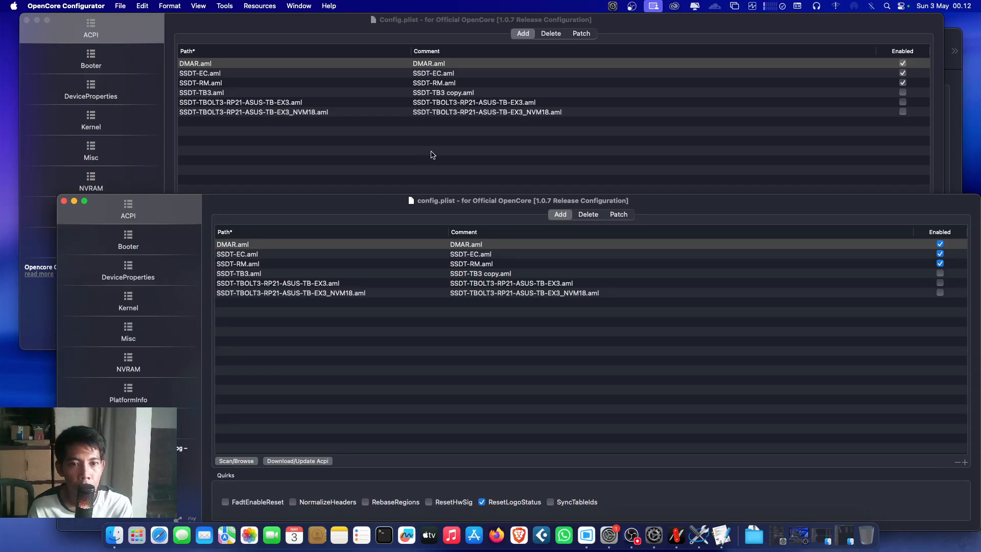
{"action": "left_click", "coordinate": [760, 27]}
{"action": "left_click_drag", "start_coordinate": [757, 27], "coordinate": [749, 27]}
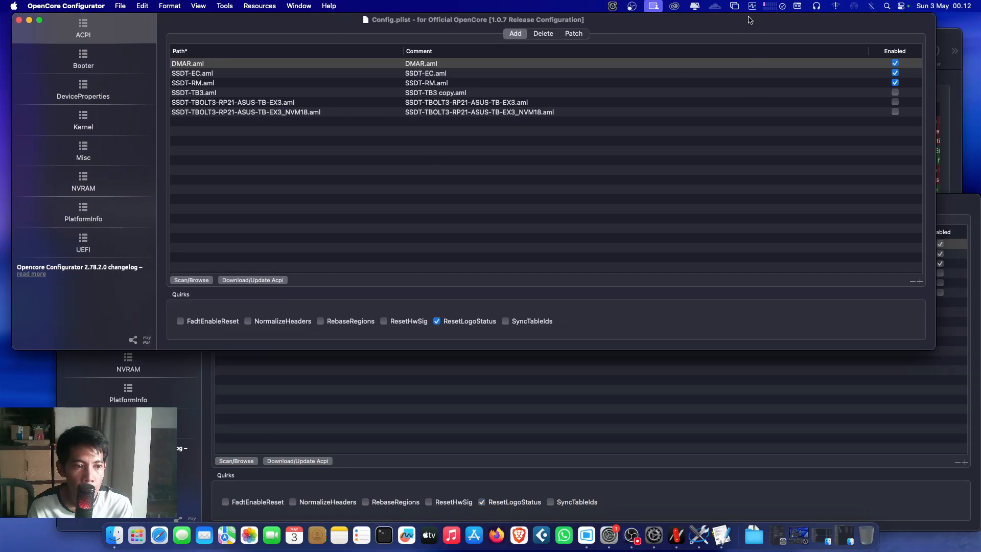
{"action": "left_click", "coordinate": [761, 350]}
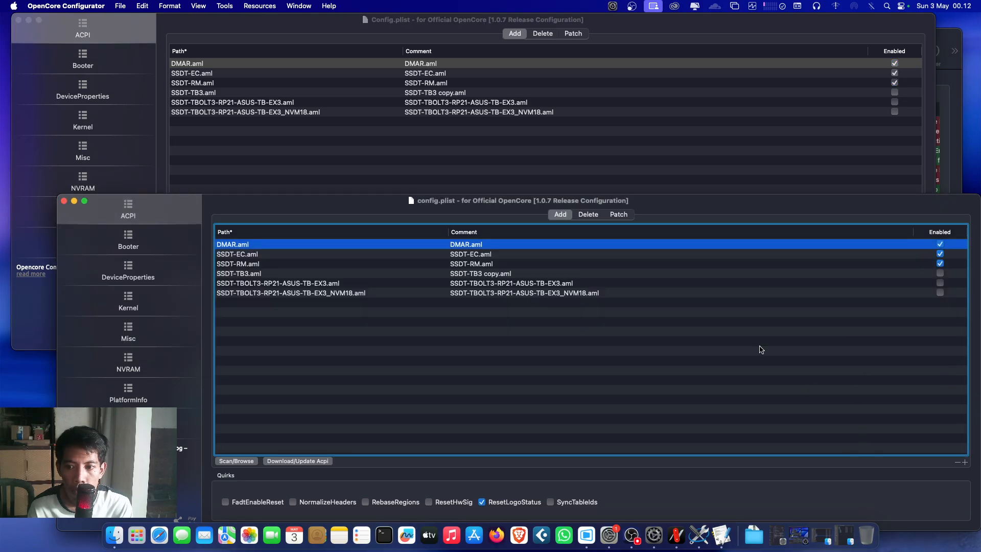
{"action": "left_click", "coordinate": [618, 213]}
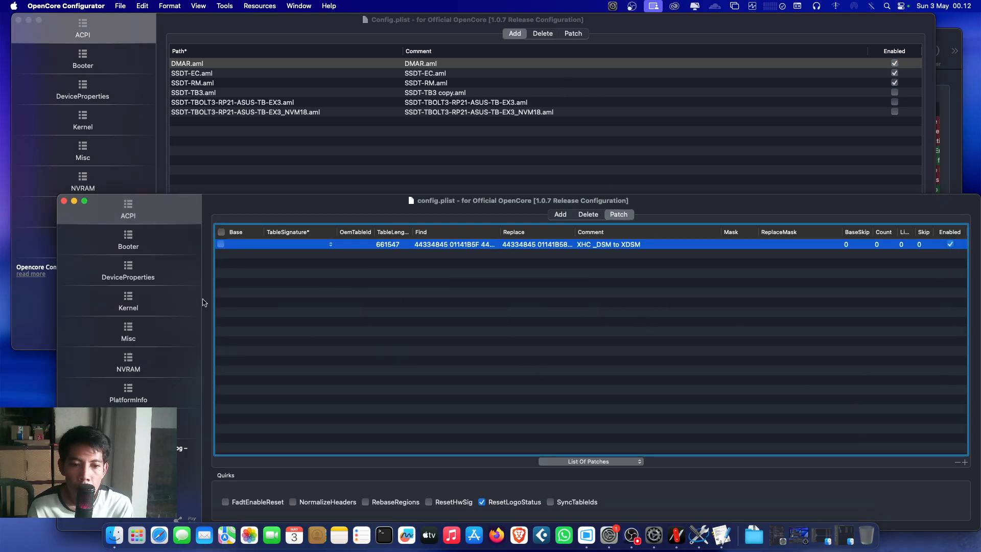
Match the new config's Booter quirks to the old: enable FixupAppleEfiImages and SetupVirtualMap, disable DevirtualiseMmio and ProtectUefiServices.
{"action": "left_click", "coordinate": [143, 243]}
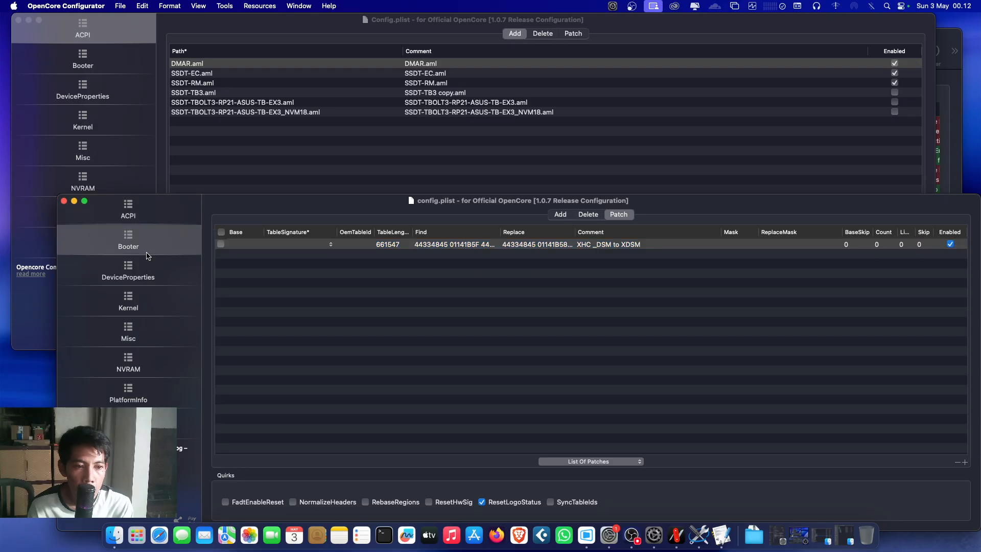
{"action": "left_click", "coordinate": [132, 66]}
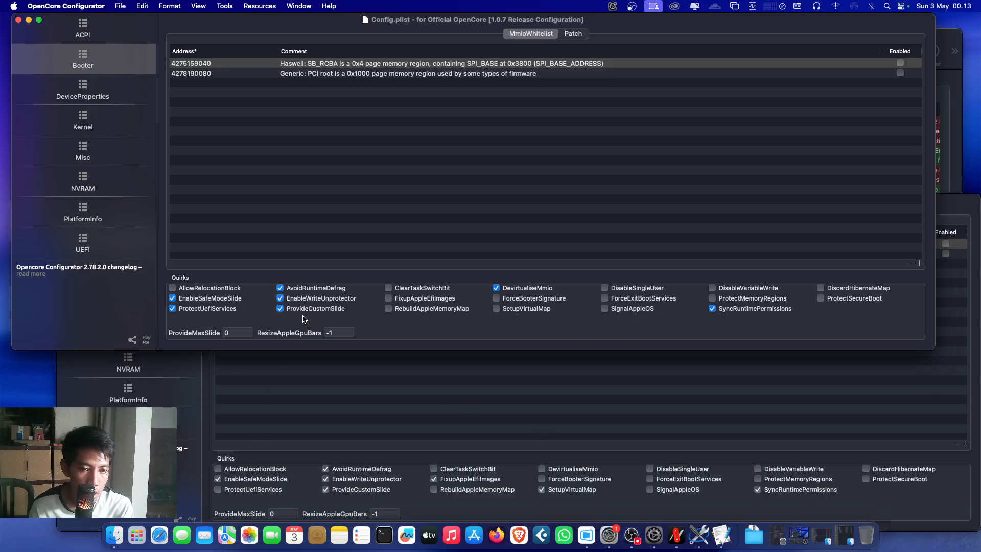
{"action": "left_click", "coordinate": [388, 297]}
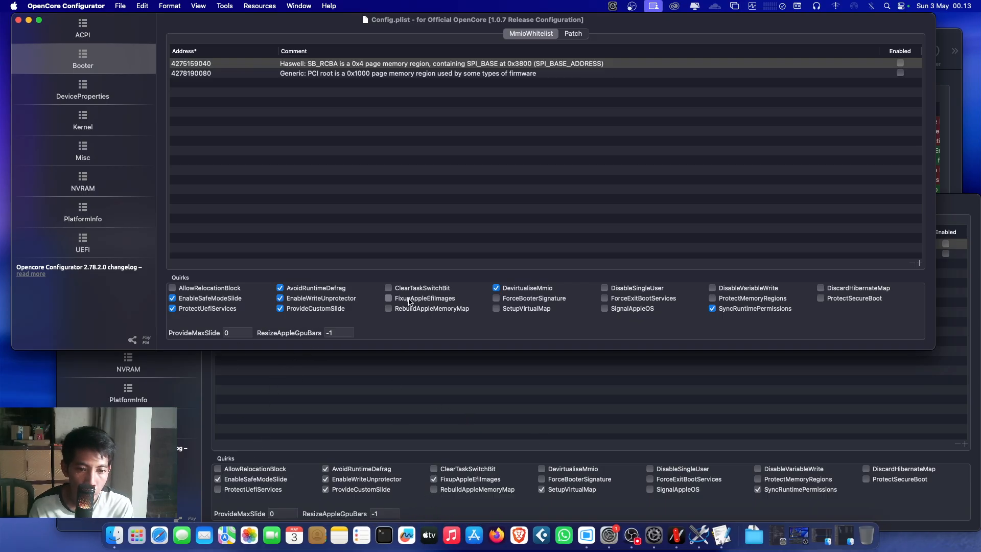
{"action": "left_click", "coordinate": [527, 308]}
{"action": "left_click", "coordinate": [524, 288]}
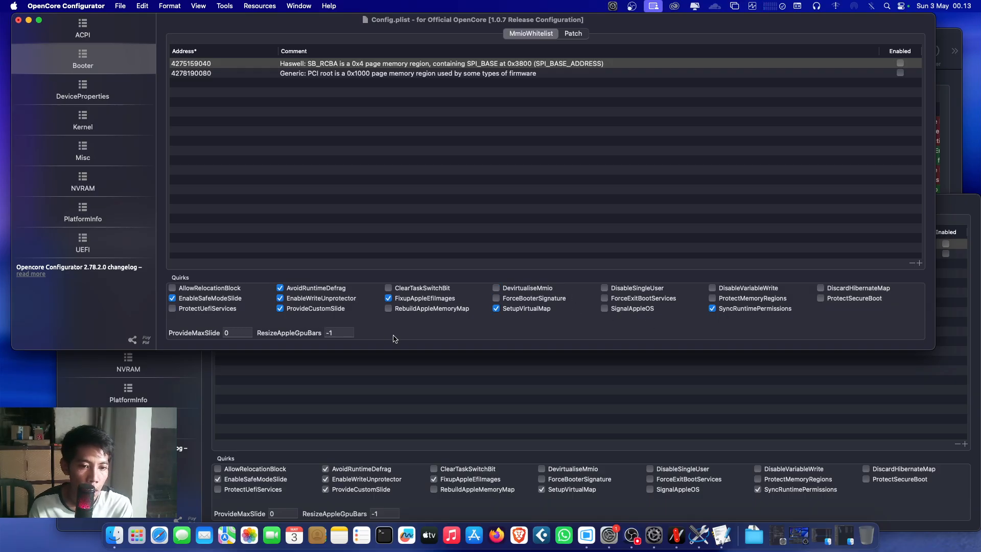
Check the old config's DeviceProperties and its Kernel Add list, including the IO80211FamilyLegacy and AirPortBrcmNIC entries.
{"action": "left_click", "coordinate": [456, 380]}
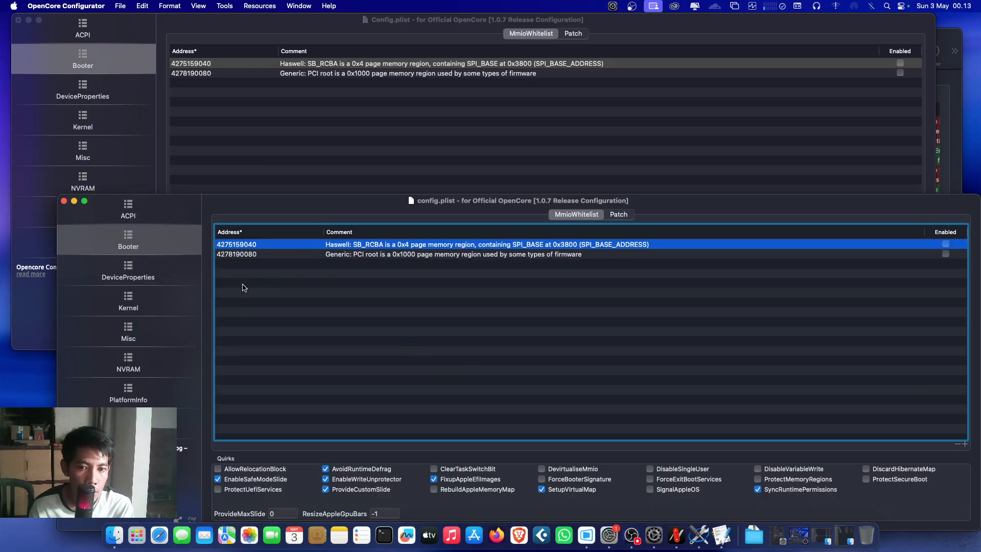
{"action": "left_click", "coordinate": [146, 279]}
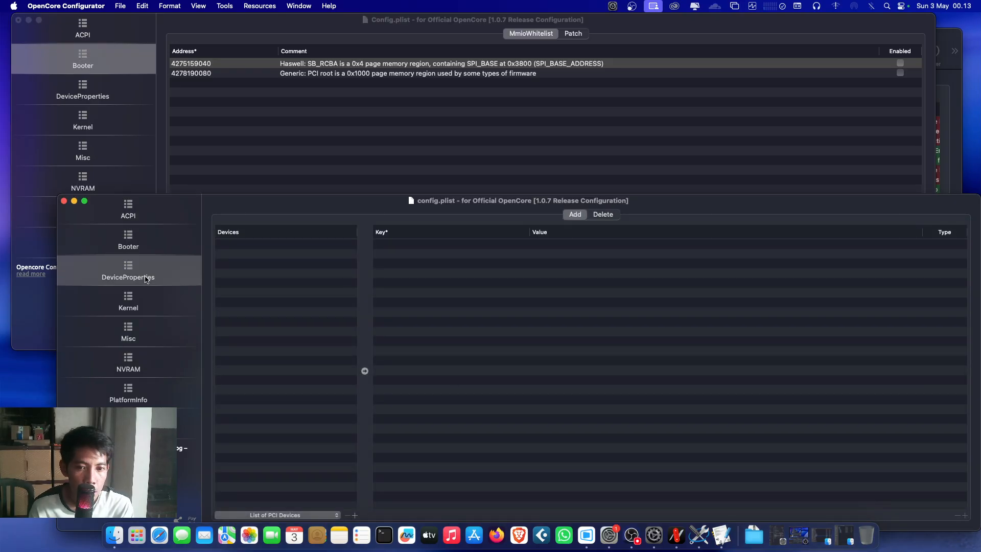
{"action": "left_click", "coordinate": [147, 301]}
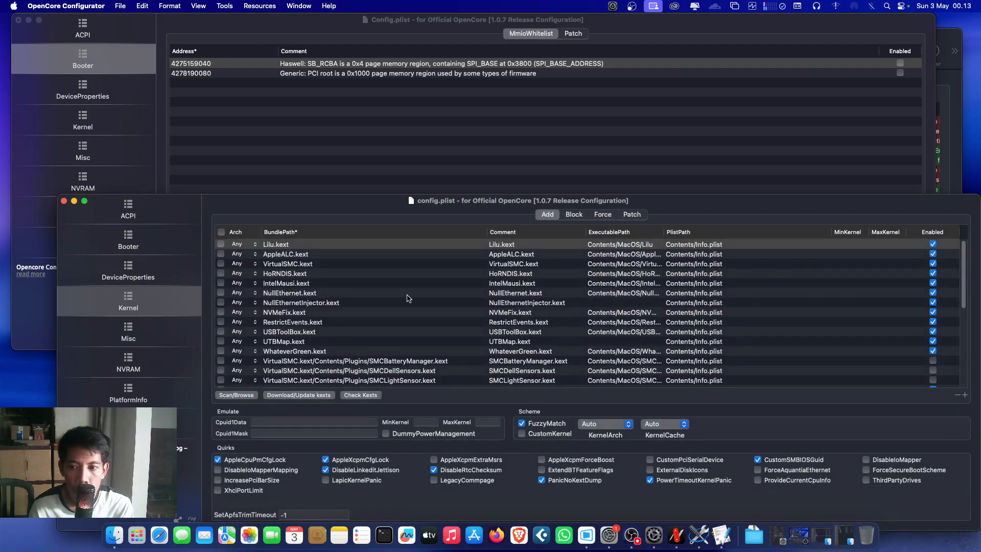
{"action": "scroll", "coordinate": [408, 300], "scroll_direction": "down", "scroll_amount": 5}
{"action": "left_click", "coordinate": [340, 315]}
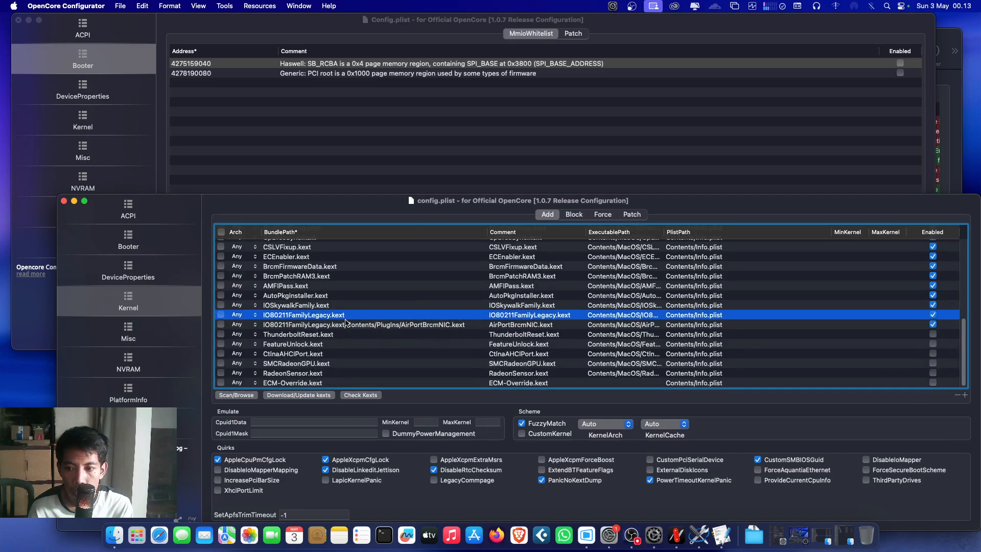
{"action": "left_click", "coordinate": [315, 323]}
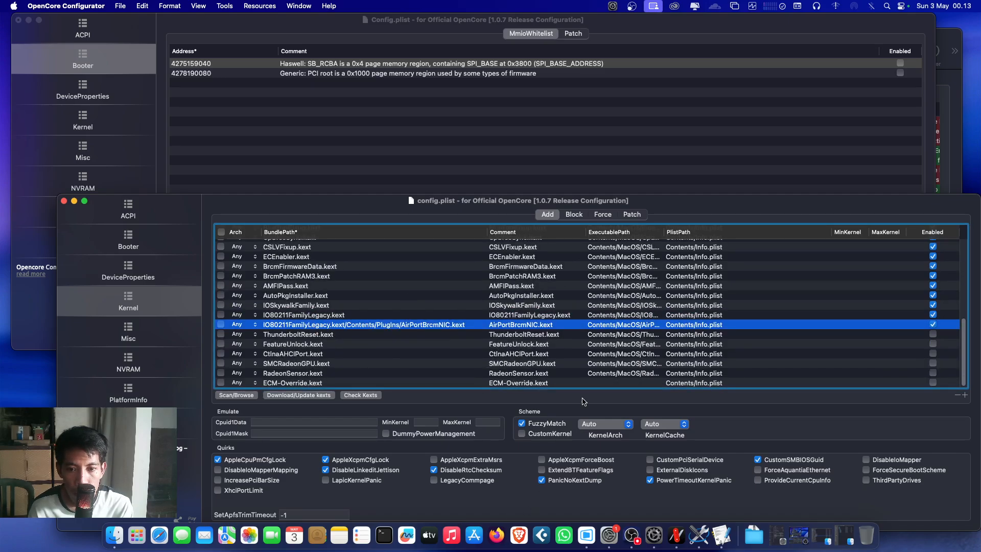
Copy the enabled com.apple.iokit.IOSkywalkFamily entry from the old config's Kernel Block list into the new config's Block list.
{"action": "left_click", "coordinate": [571, 215]}
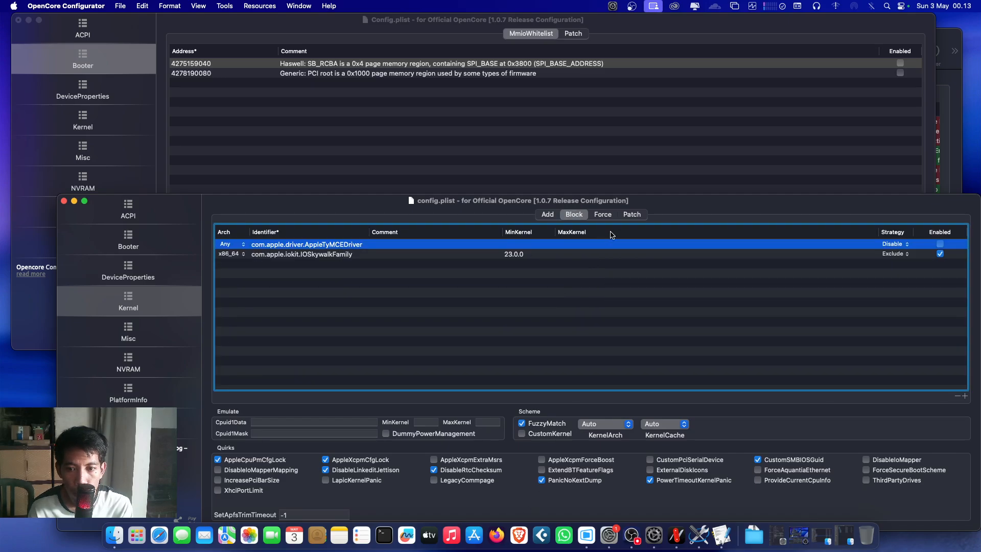
{"action": "left_click", "coordinate": [555, 255]}
{"action": "right_click", "coordinate": [539, 256]}
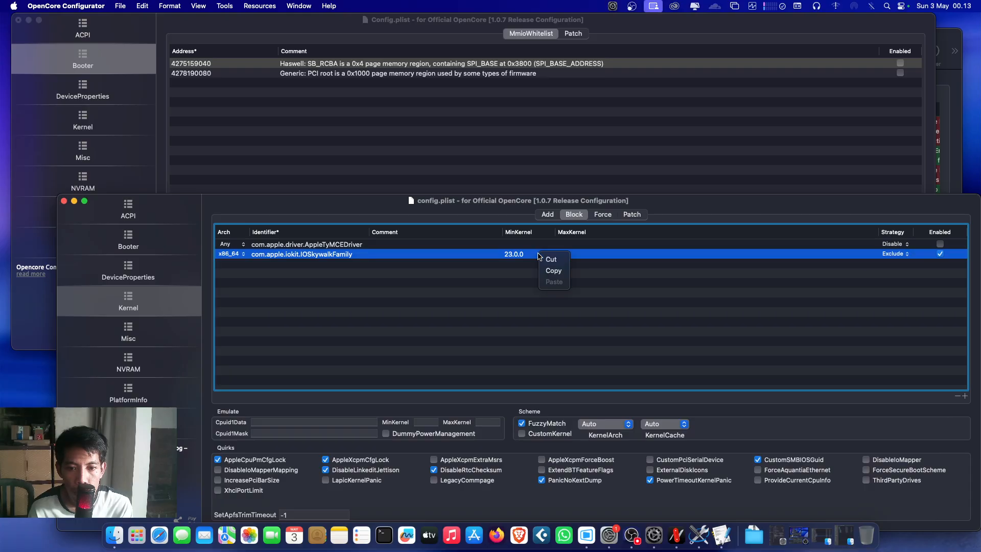
{"action": "left_click", "coordinate": [497, 135]}
{"action": "left_click", "coordinate": [122, 134]}
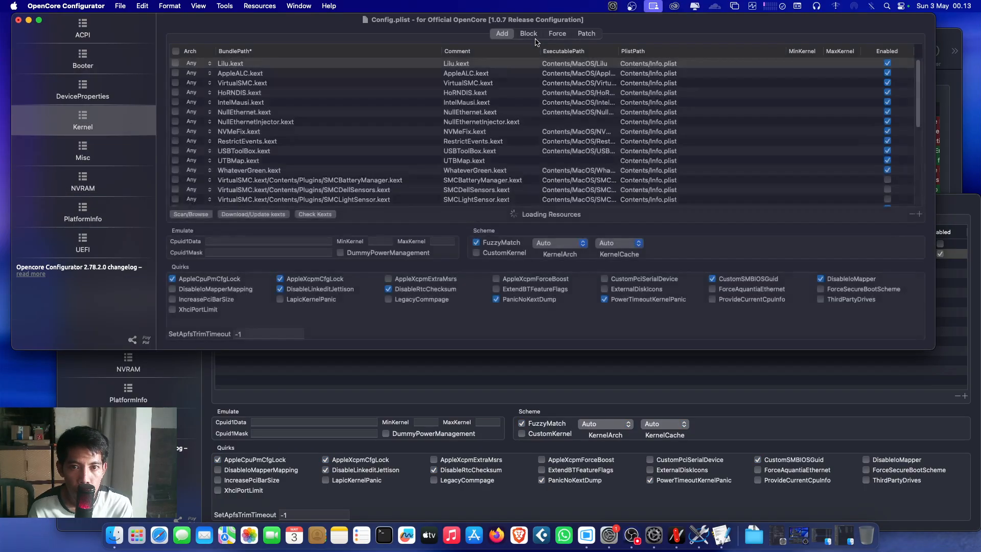
{"action": "left_click", "coordinate": [531, 35]}
{"action": "left_click", "coordinate": [479, 106]}
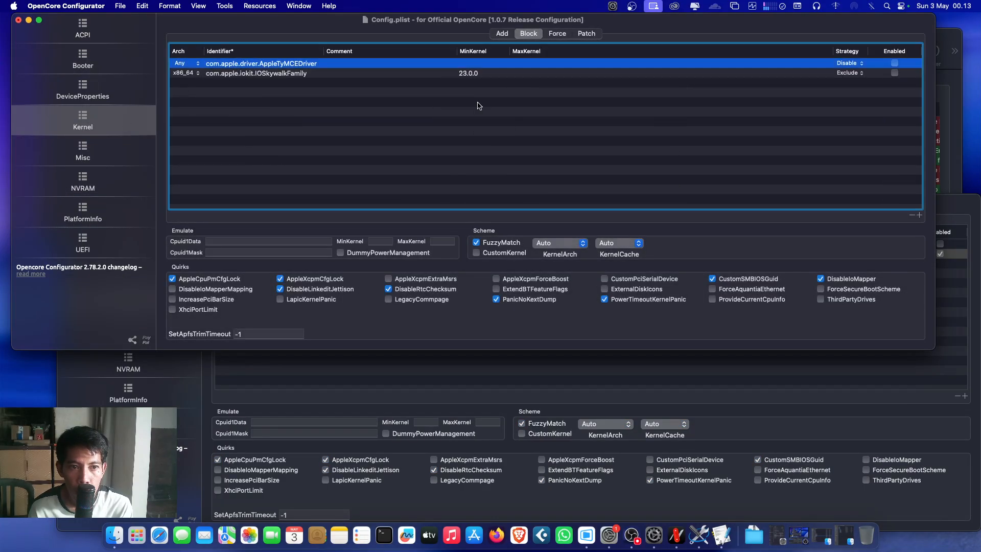
{"action": "right_click", "coordinate": [478, 103]}
{"action": "left_click", "coordinate": [497, 134]}
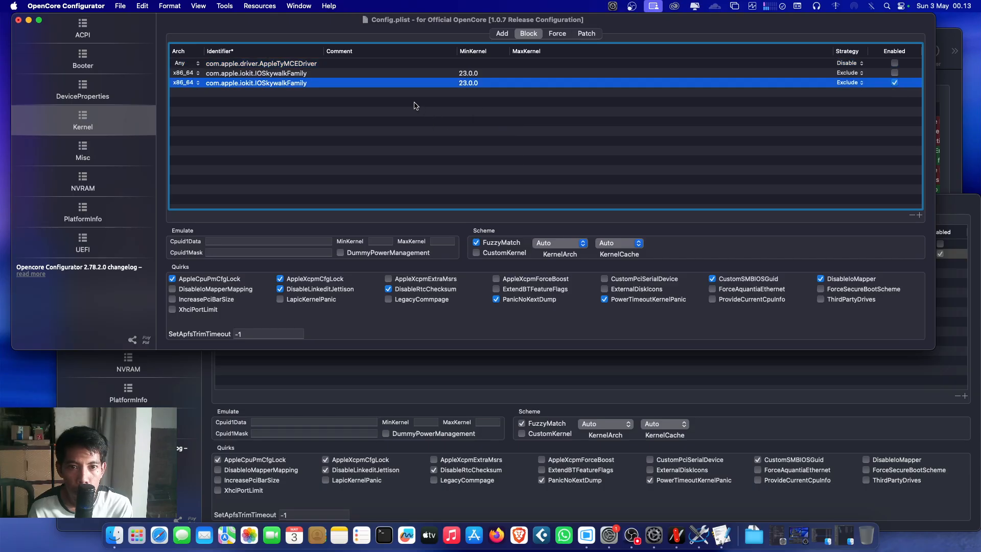
Review the old config's Kernel Patch and Force lists and compare the Kernel quirks of both configs.
{"action": "left_click", "coordinate": [579, 378]}
{"action": "left_click", "coordinate": [633, 215]}
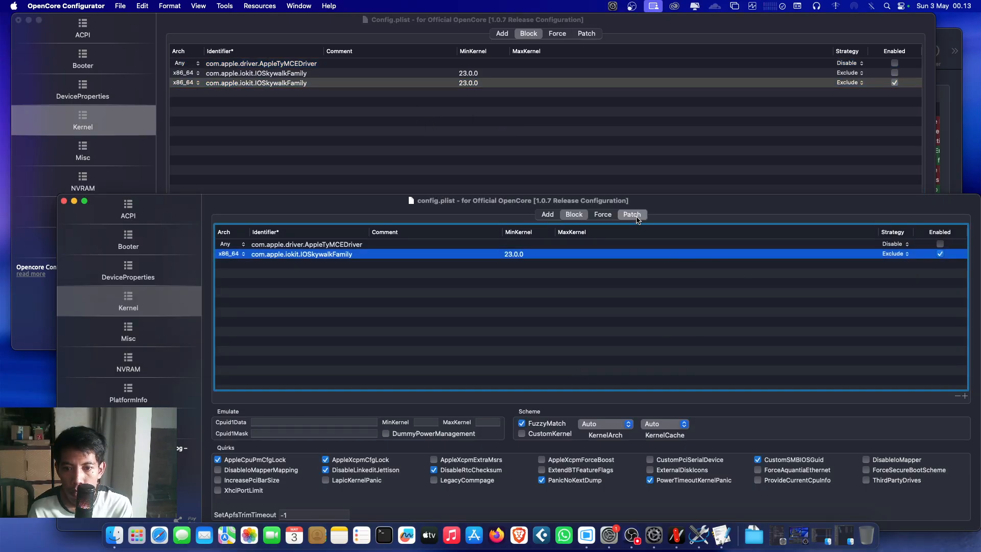
{"action": "left_click_drag", "start_coordinate": [640, 385], "coordinate": [685, 383]}
{"action": "left_click", "coordinate": [607, 218]}
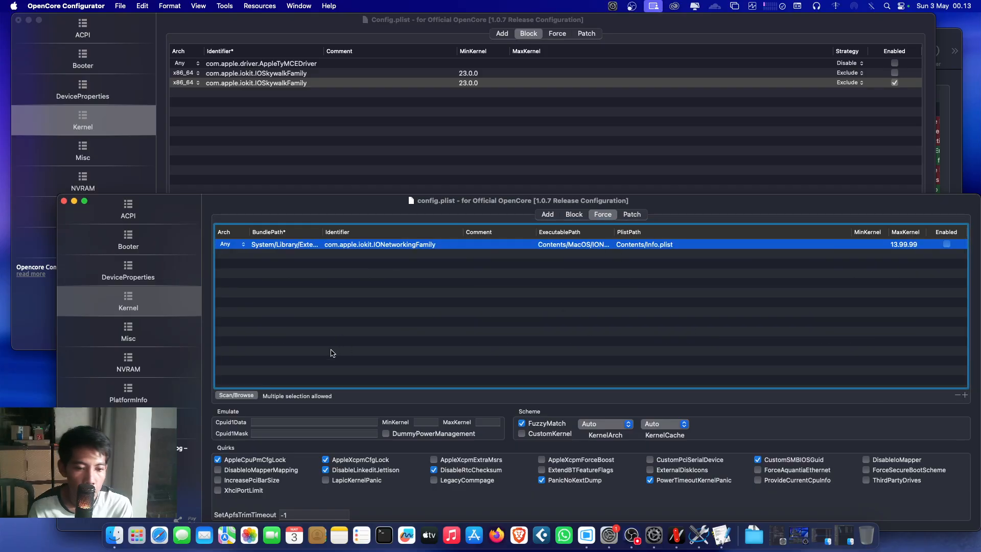
{"action": "left_click", "coordinate": [119, 111]}
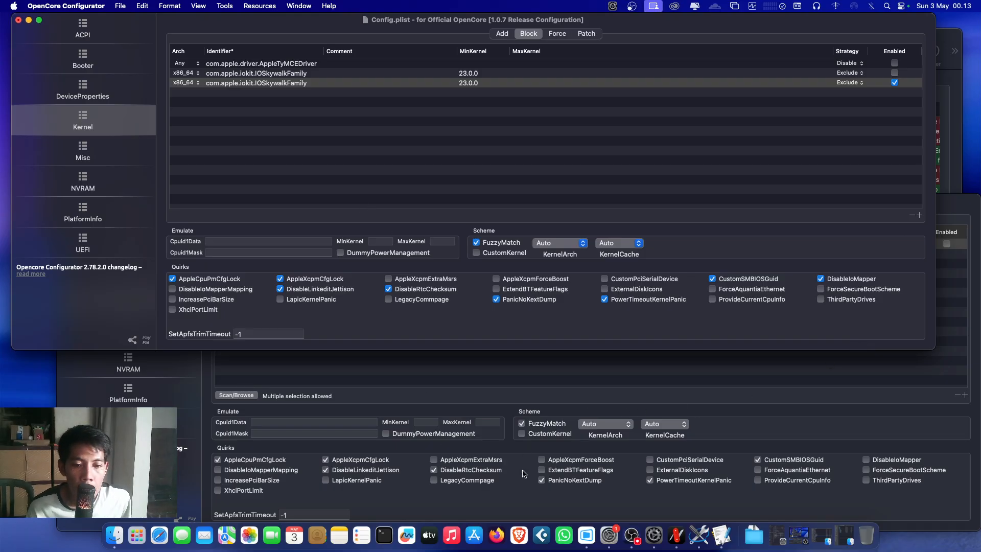
{"action": "left_click", "coordinate": [506, 462]}
Compare the kext entries and their enabled states in the Kernel Add lists of the old and new configs.
{"action": "left_click", "coordinate": [545, 217]}
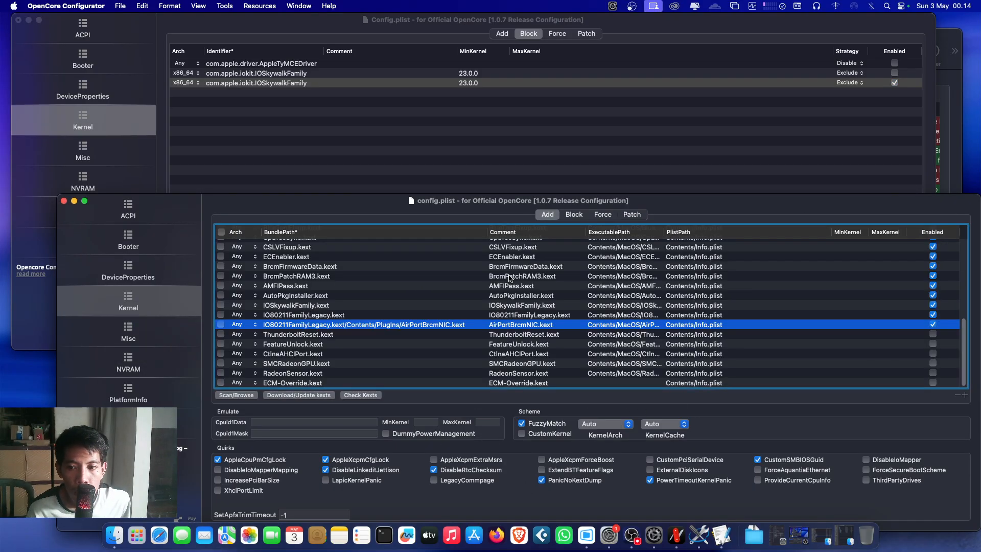
{"action": "scroll", "coordinate": [396, 329], "scroll_direction": "down", "scroll_amount": 10}
{"action": "left_click", "coordinate": [310, 165]}
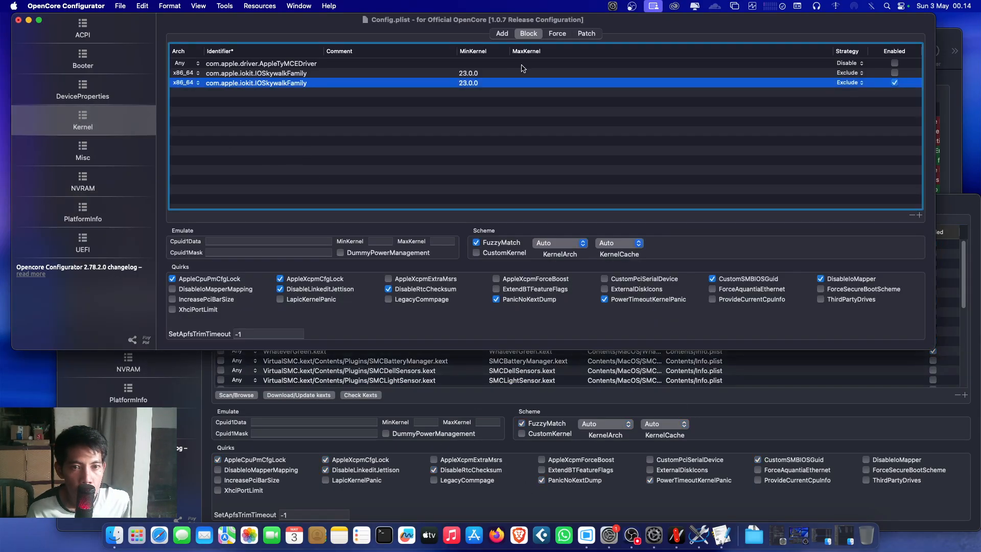
{"action": "left_click", "coordinate": [502, 33]}
{"action": "scroll", "coordinate": [224, 133], "scroll_direction": "down", "scroll_amount": 5}
{"action": "scroll", "coordinate": [223, 133], "scroll_direction": "up", "scroll_amount": 5}
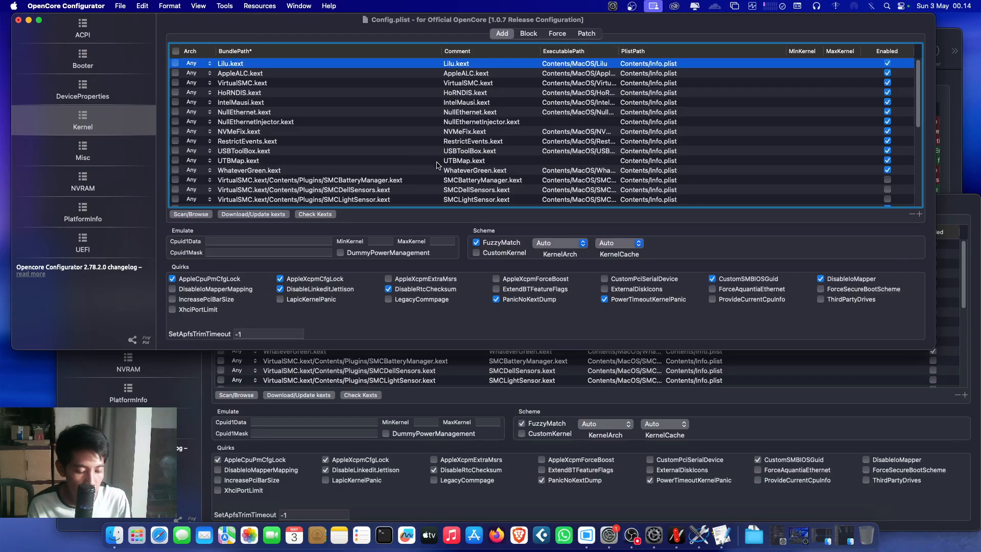
{"action": "scroll", "coordinate": [301, 179], "scroll_direction": "down", "scroll_amount": 5}
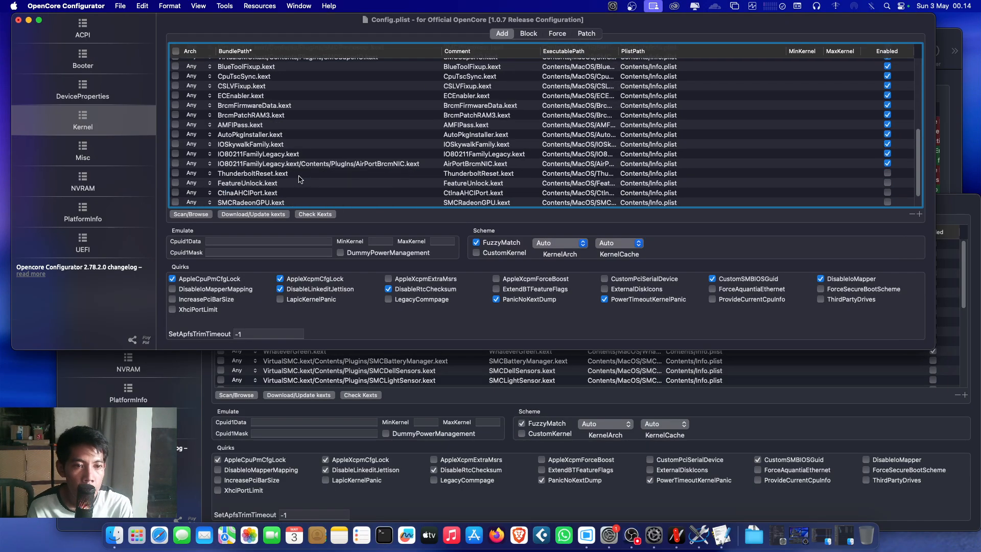
{"action": "scroll", "coordinate": [269, 169], "scroll_direction": "up", "scroll_amount": 5}
{"action": "scroll", "coordinate": [270, 169], "scroll_direction": "down", "scroll_amount": 2}
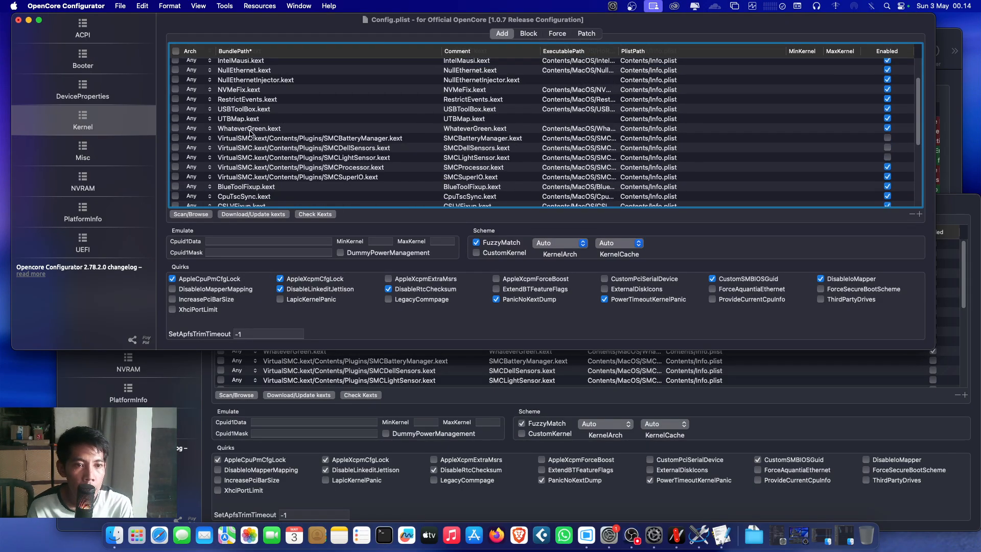
Check the USBToolBox.kext and UTBMap.kext entries in the new config's Kernel Add list.
{"action": "left_click", "coordinate": [279, 118]}
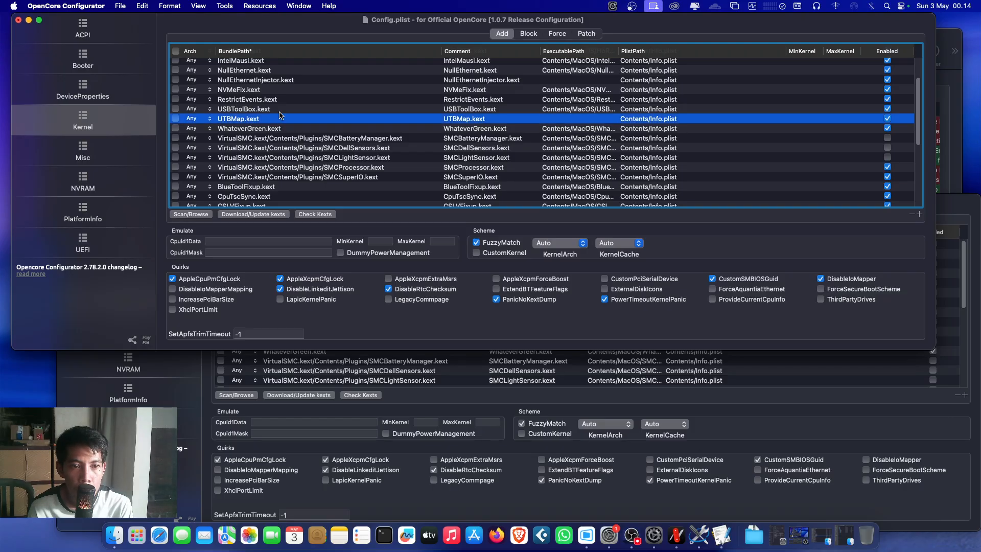
{"action": "left_click", "coordinate": [279, 109]}
{"action": "left_click", "coordinate": [278, 129]}
{"action": "left_click", "coordinate": [276, 118]}
{"action": "left_click", "coordinate": [279, 110]}
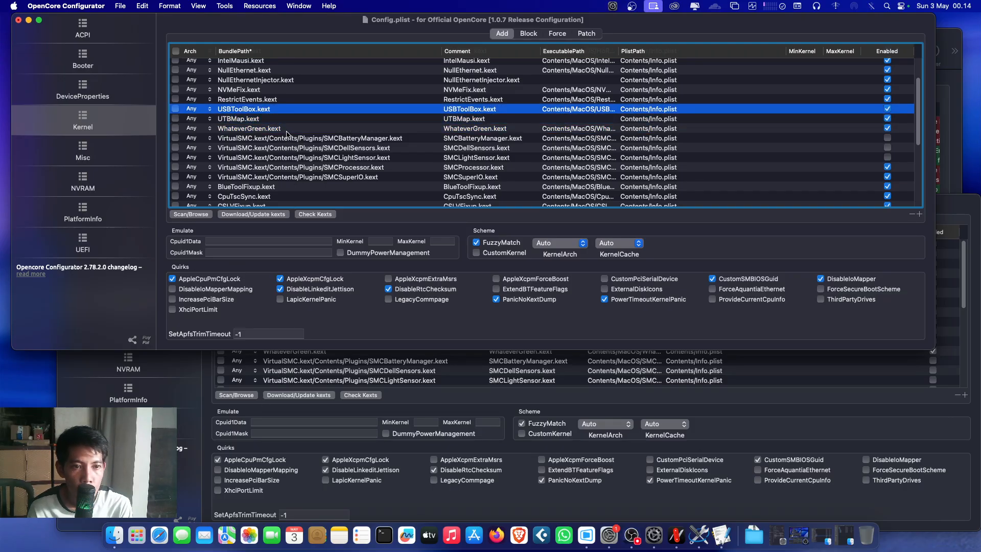
{"action": "left_click", "coordinate": [290, 119]}
{"action": "left_click", "coordinate": [298, 109]}
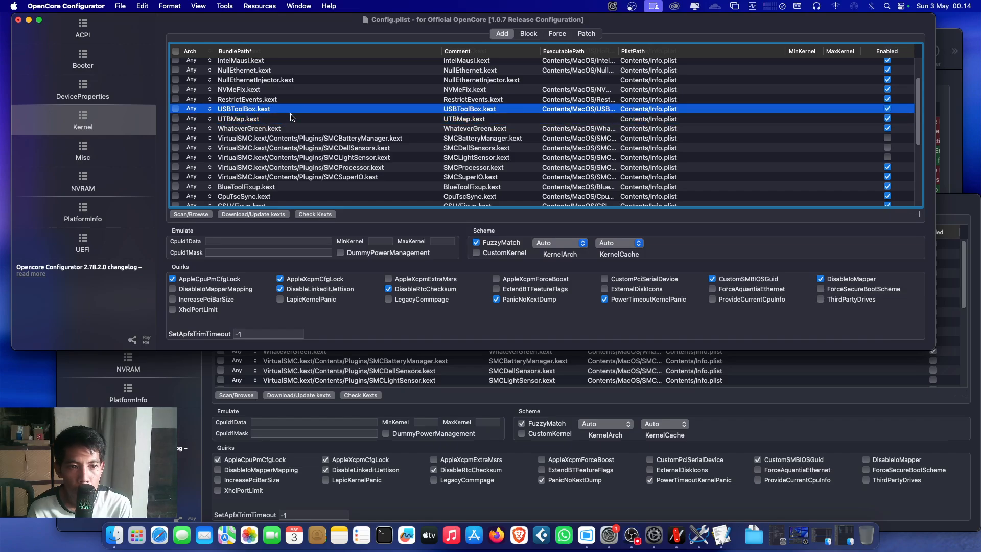
{"action": "left_click", "coordinate": [291, 119]}
{"action": "left_click", "coordinate": [290, 109]}
{"action": "left_click", "coordinate": [290, 118]}
{"action": "left_click", "coordinate": [289, 109]}
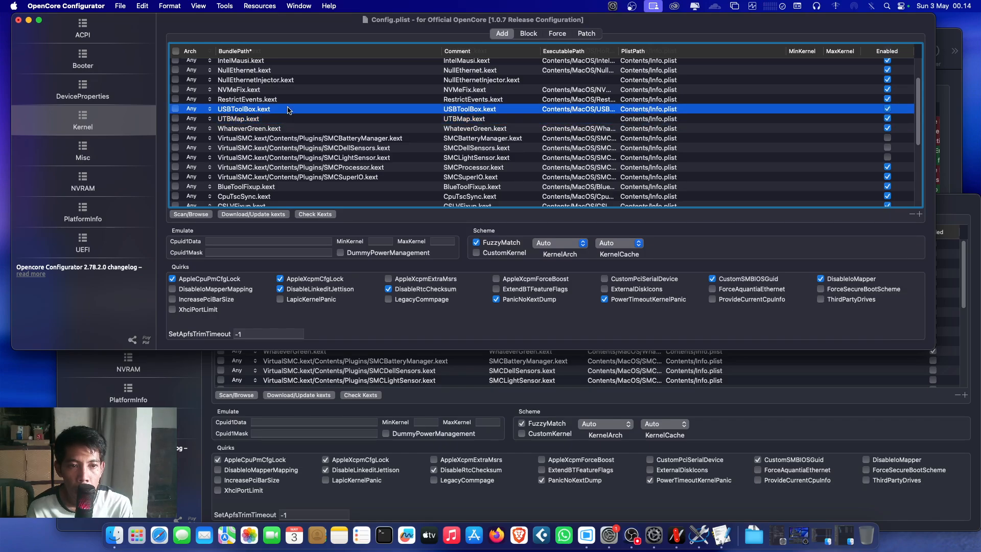
{"action": "left_click", "coordinate": [283, 120]}
{"action": "left_click", "coordinate": [289, 110]}
{"action": "left_click", "coordinate": [288, 118]}
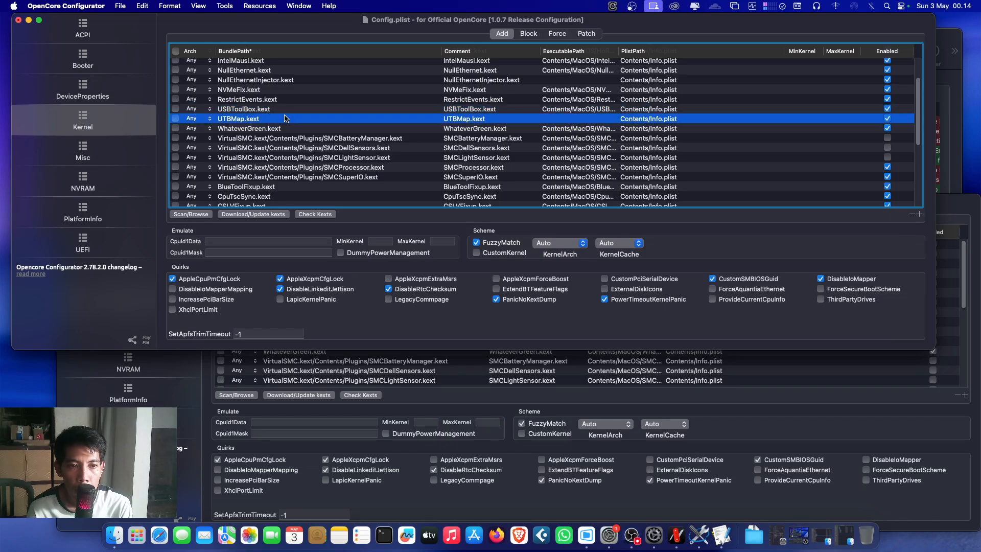
{"action": "left_click", "coordinate": [288, 109]}
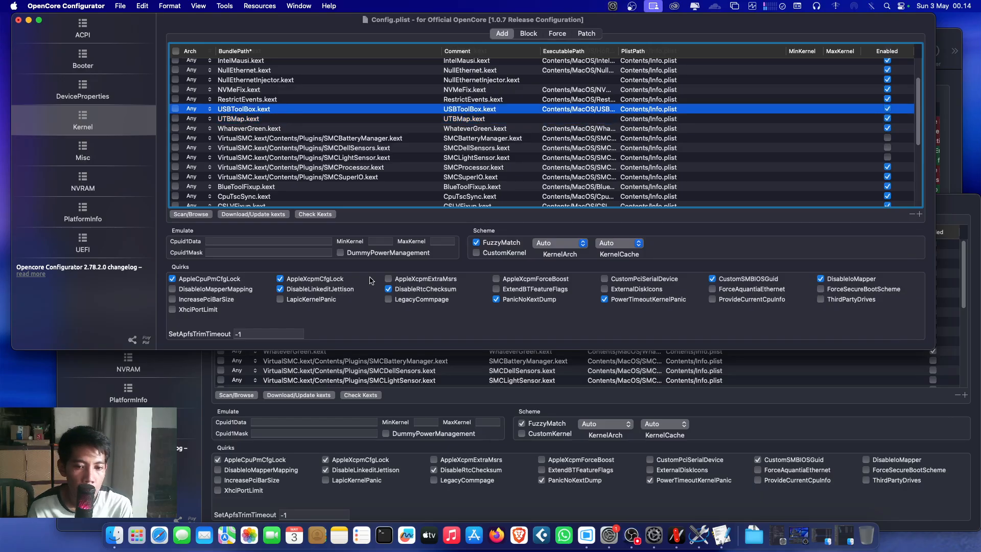
{"action": "left_click", "coordinate": [123, 459]}
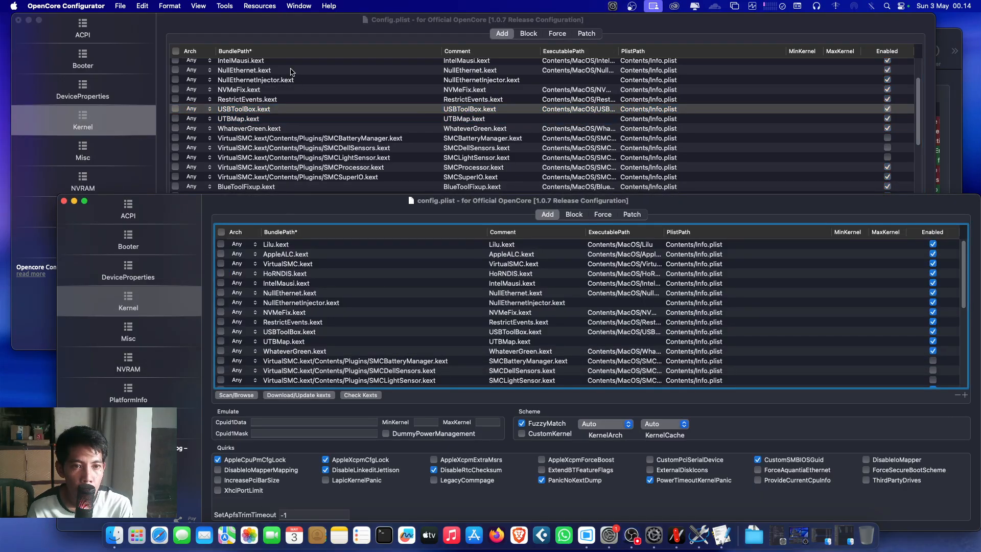
{"action": "left_click", "coordinate": [95, 130]}
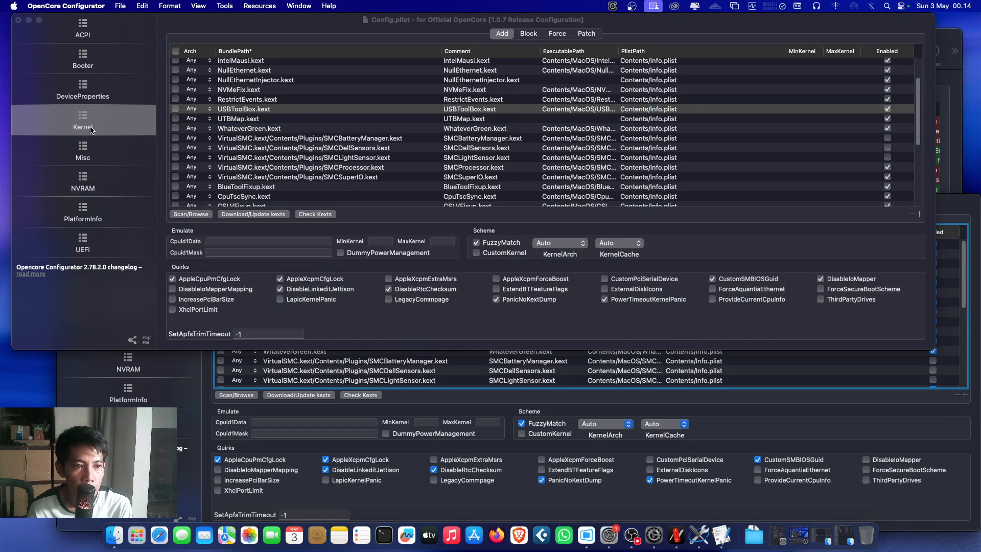
{"action": "left_click", "coordinate": [87, 161]}
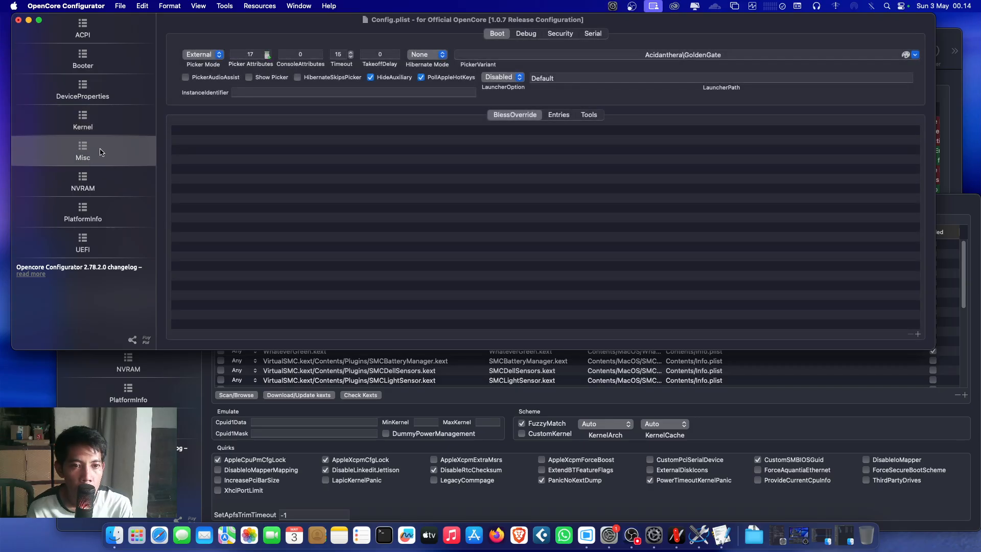
{"action": "left_click", "coordinate": [92, 125]}
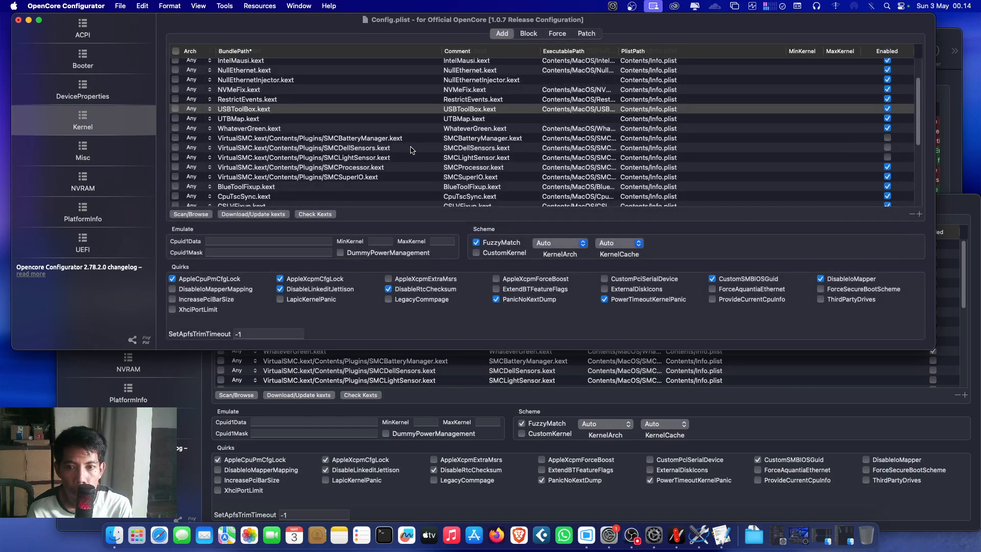
Copy the old config's NVRAM revcpuname value "Intel® 4 Core™ i7 7700K" into the new config's revcpuname entry.
{"action": "left_click", "coordinate": [83, 185]}
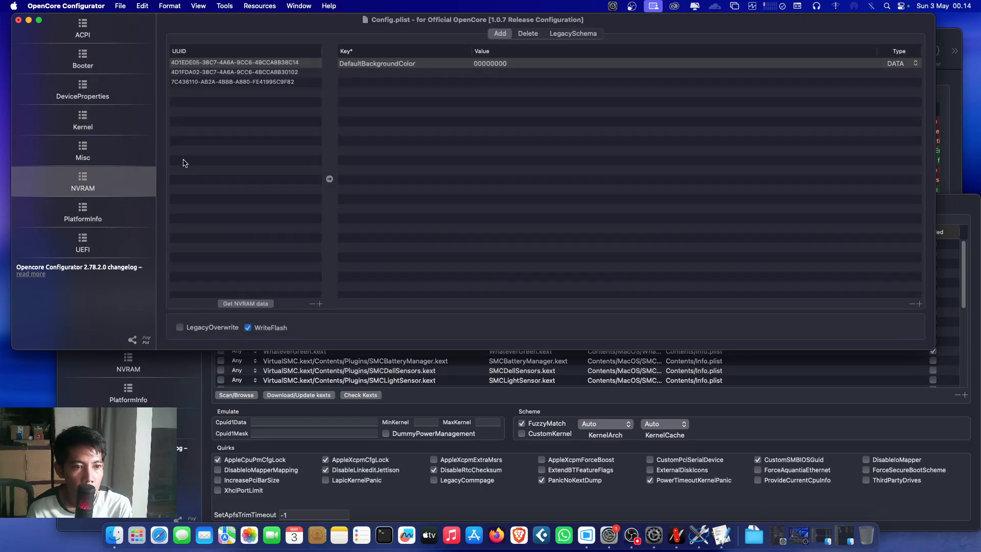
{"action": "left_click", "coordinate": [146, 371]}
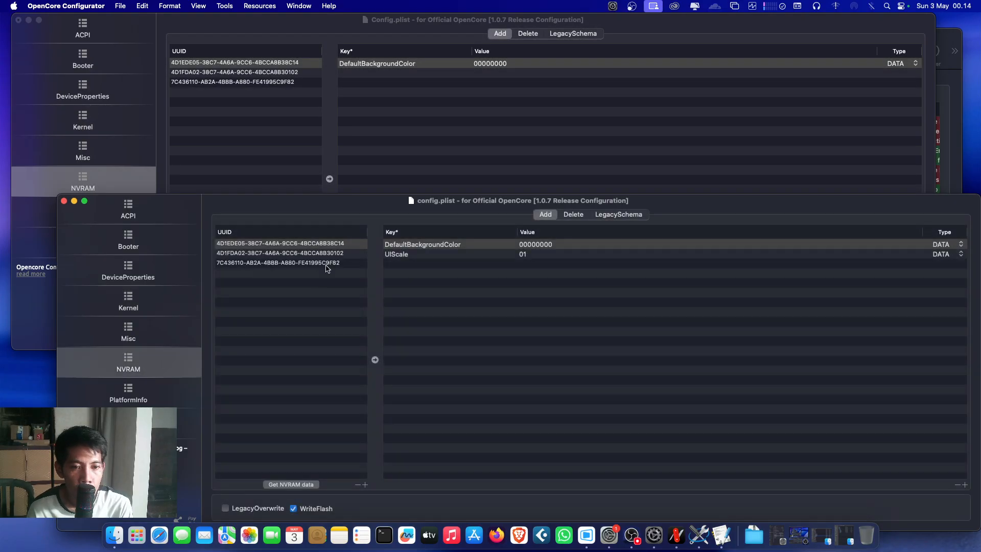
{"action": "left_click", "coordinate": [337, 253]}
{"action": "double_click", "coordinate": [562, 256]}
{"action": "key", "text": "super+c"}
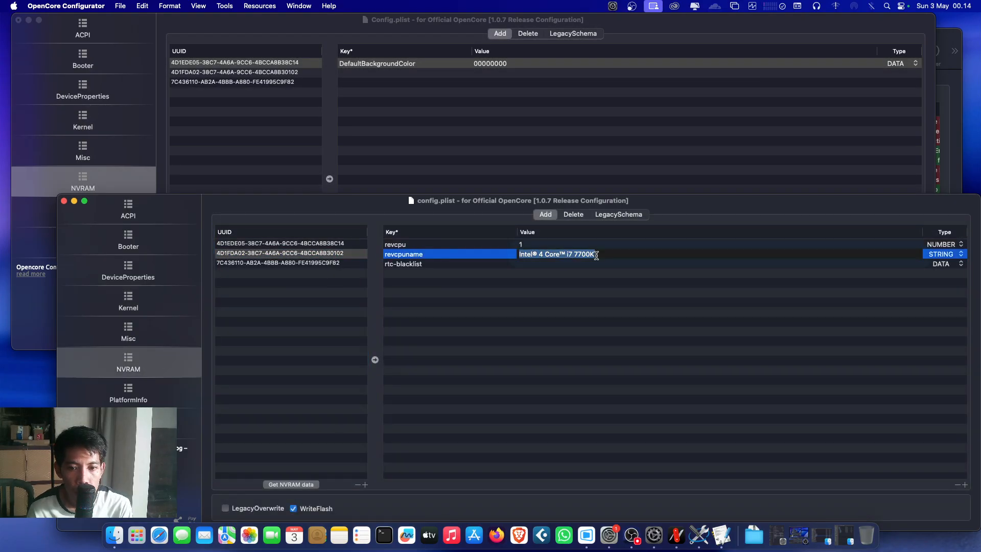
{"action": "left_click", "coordinate": [284, 73]}
{"action": "double_click", "coordinate": [488, 73]}
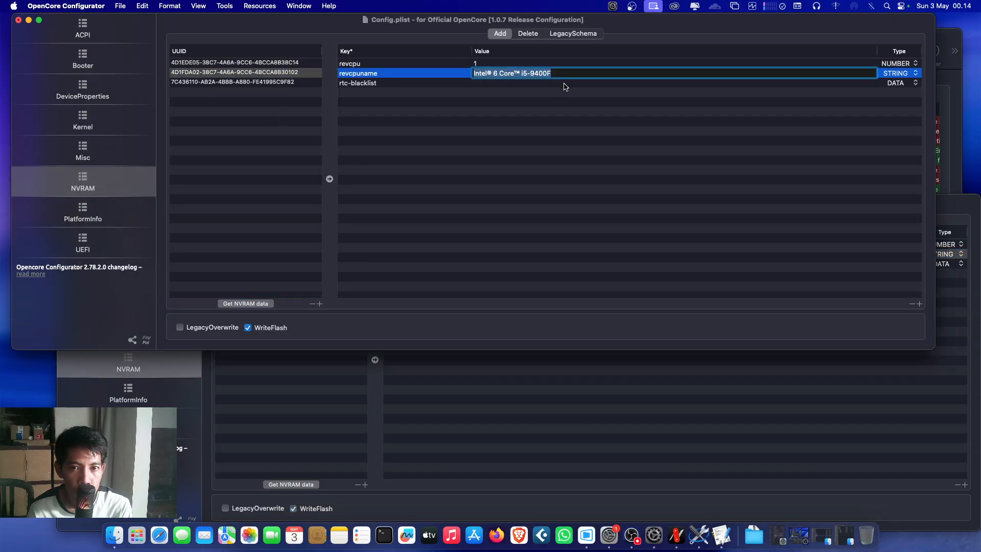
{"action": "key", "text": "super+v"}
{"action": "left_click", "coordinate": [532, 142]}
Copy the -igfxsklaskbl argument from the old config's boot-args to the start of the new config's boot-args.
{"action": "left_click", "coordinate": [249, 75]}
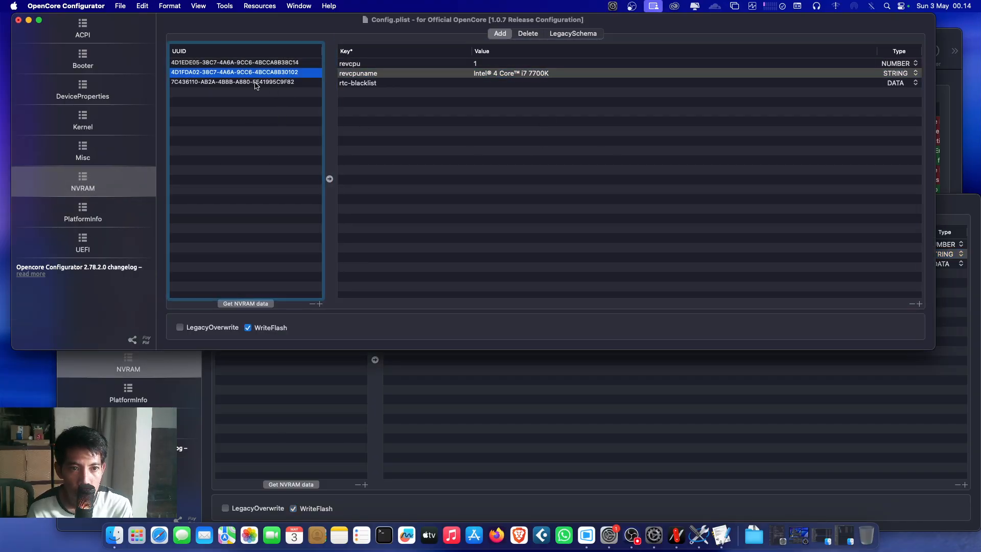
{"action": "left_click", "coordinate": [255, 82]}
{"action": "left_click", "coordinate": [551, 393]}
{"action": "left_click", "coordinate": [352, 264]}
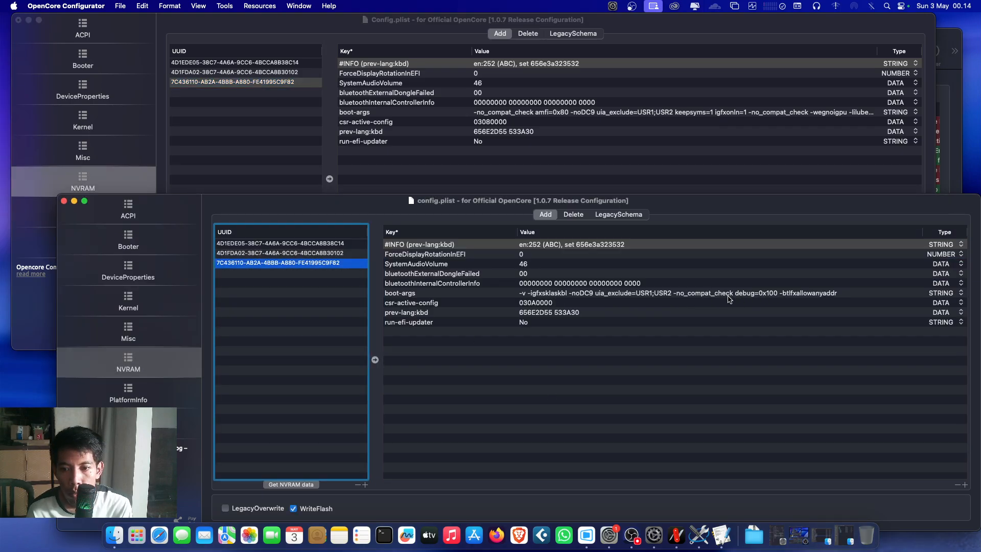
{"action": "left_click", "coordinate": [549, 295]}
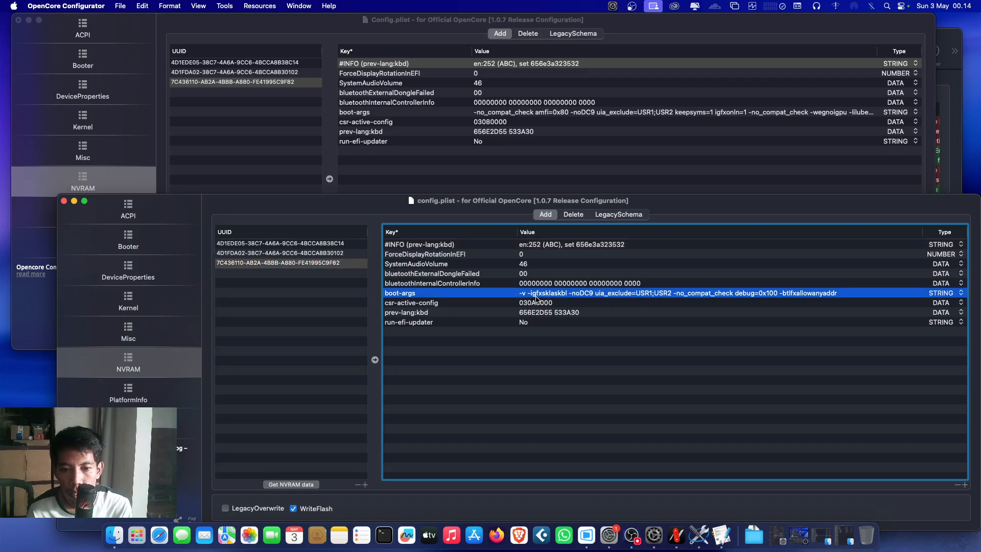
{"action": "left_click", "coordinate": [531, 294]}
{"action": "left_click_drag", "start_coordinate": [528, 293], "coordinate": [582, 292]}
{"action": "key", "text": "super+c"}
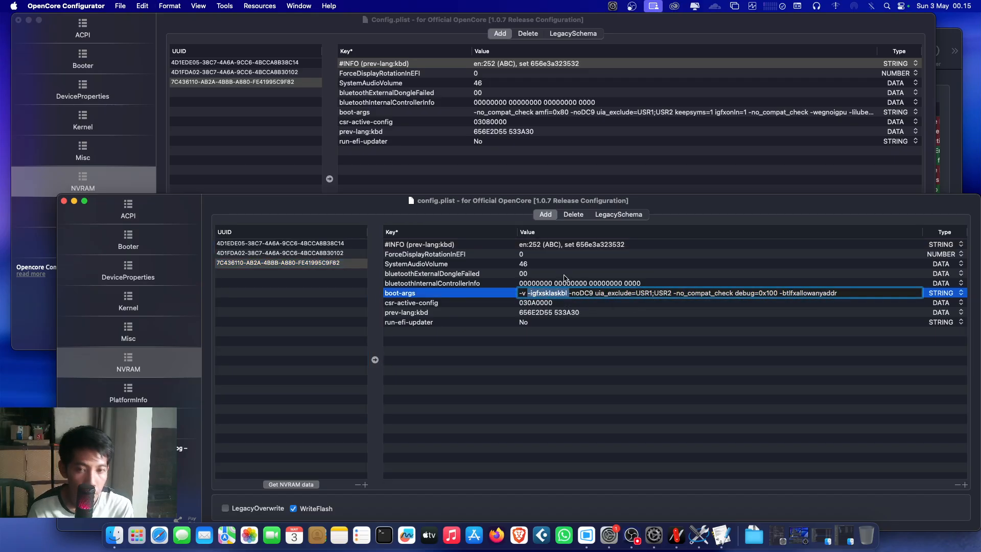
{"action": "left_click", "coordinate": [491, 113]}
{"action": "left_click", "coordinate": [491, 113]}
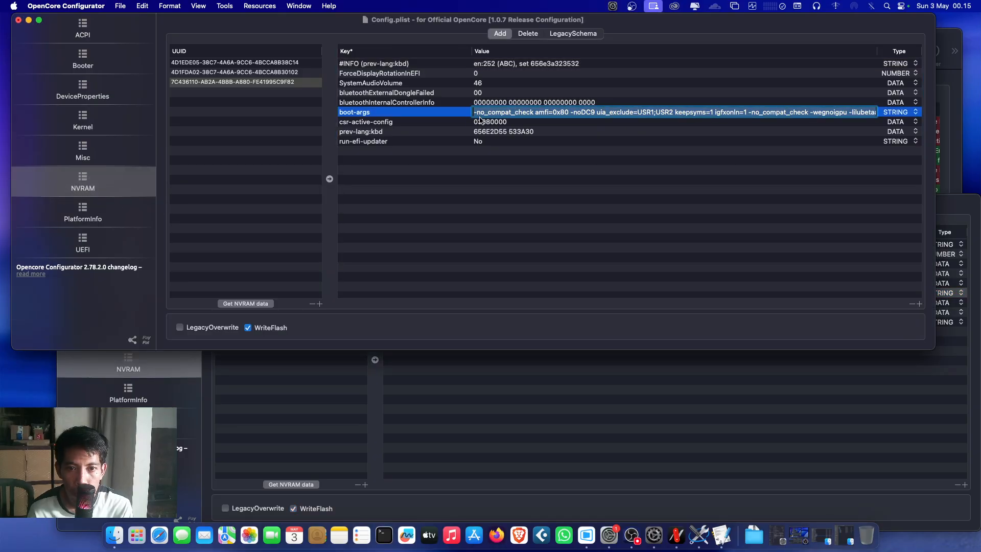
{"action": "left_click", "coordinate": [501, 113]}
{"action": "key", "text": "super+v"}
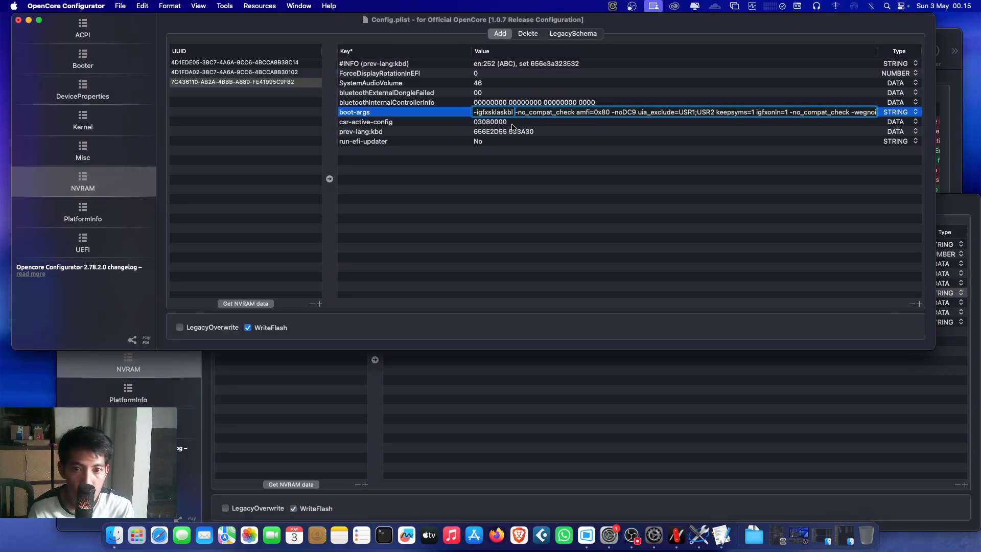
Add the -v argument in front of -igfxsklaskbl in the new config's boot-args.
{"action": "key", "text": "BackSpace"}
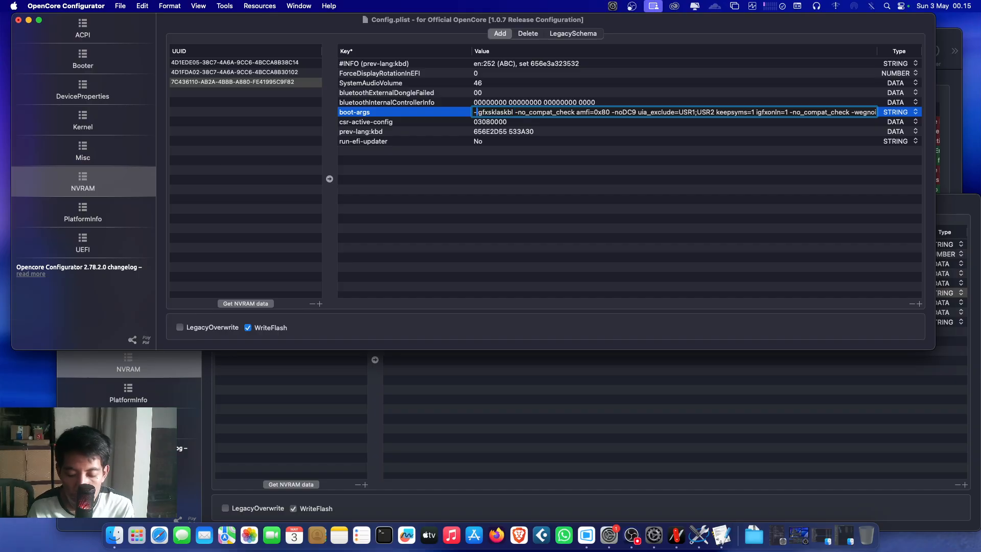
{"action": "type", "text": "-v"}
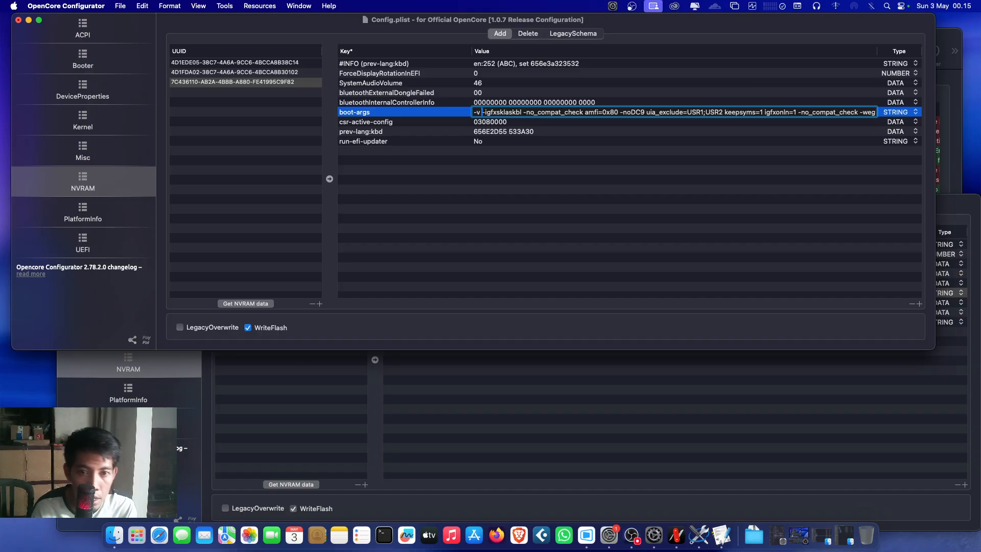
{"action": "key", "text": "Return"}
Remove the -radcodec, -lilubetaall and -wegnoigpu arguments from the end of the new config's boot-args.
{"action": "left_click", "coordinate": [590, 113]}
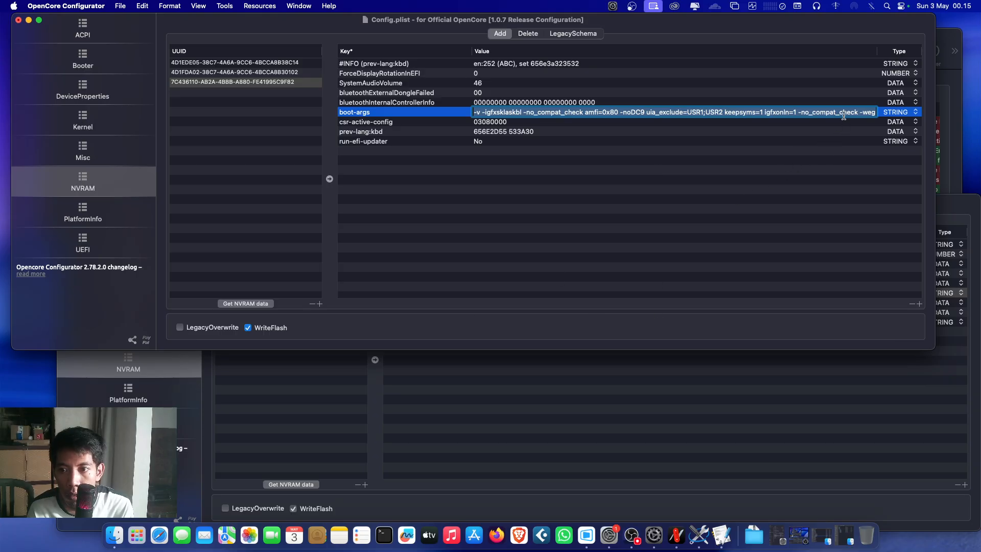
{"action": "key", "text": "Right"}
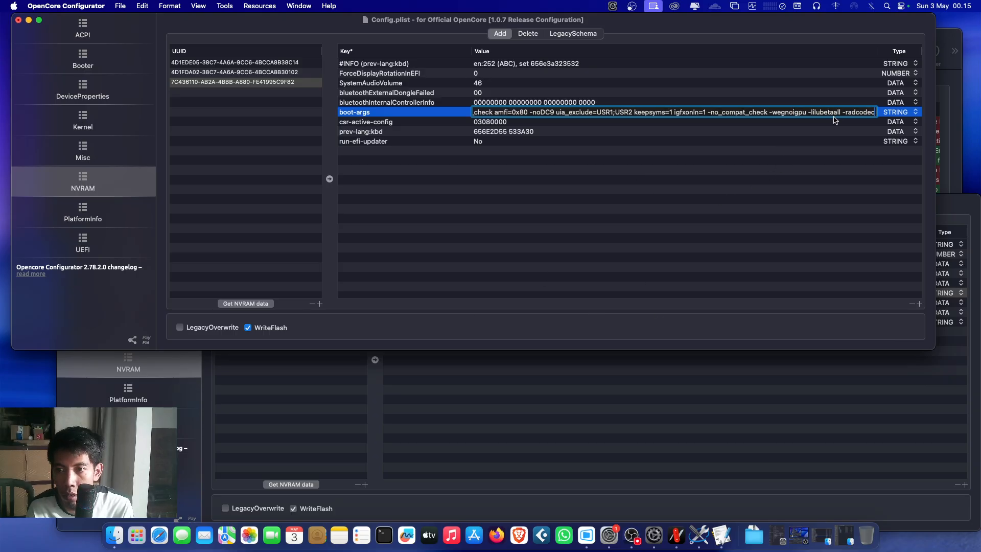
{"action": "left_click_drag", "start_coordinate": [840, 112], "coordinate": [875, 113]}
{"action": "key", "text": "BackSpace"}
{"action": "key", "text": "BackSpace"}
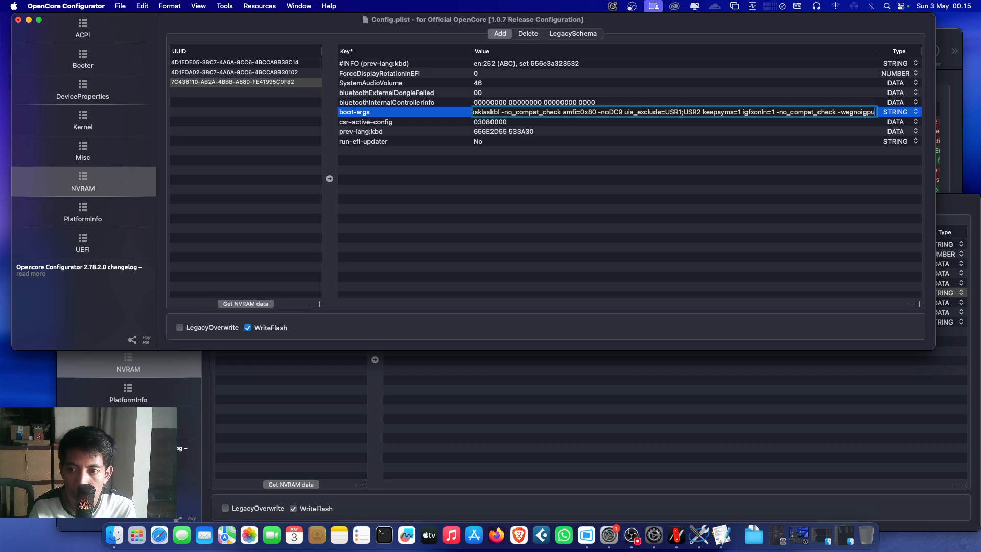
{"action": "left_click_drag", "start_coordinate": [836, 113], "coordinate": [875, 113]}
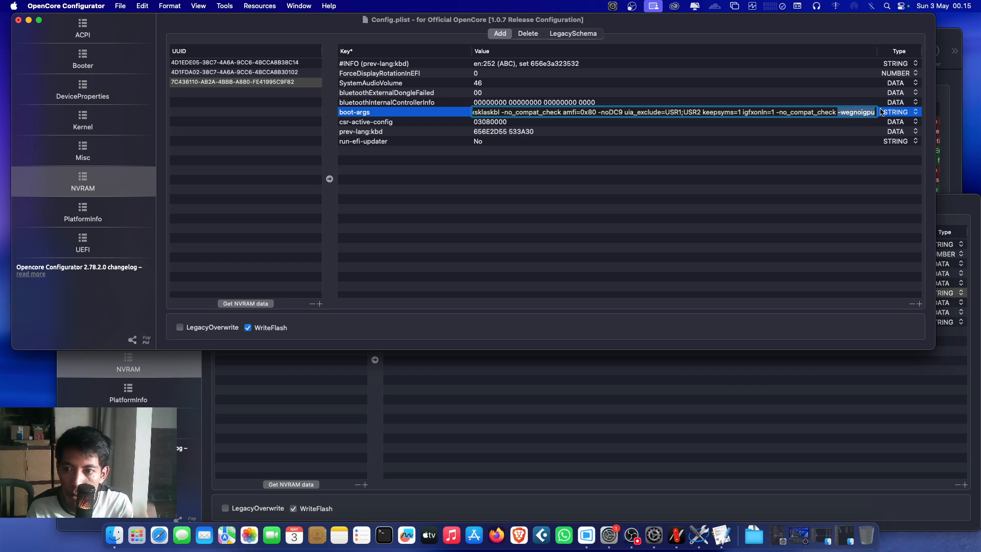
{"action": "key", "text": "BackSpace"}
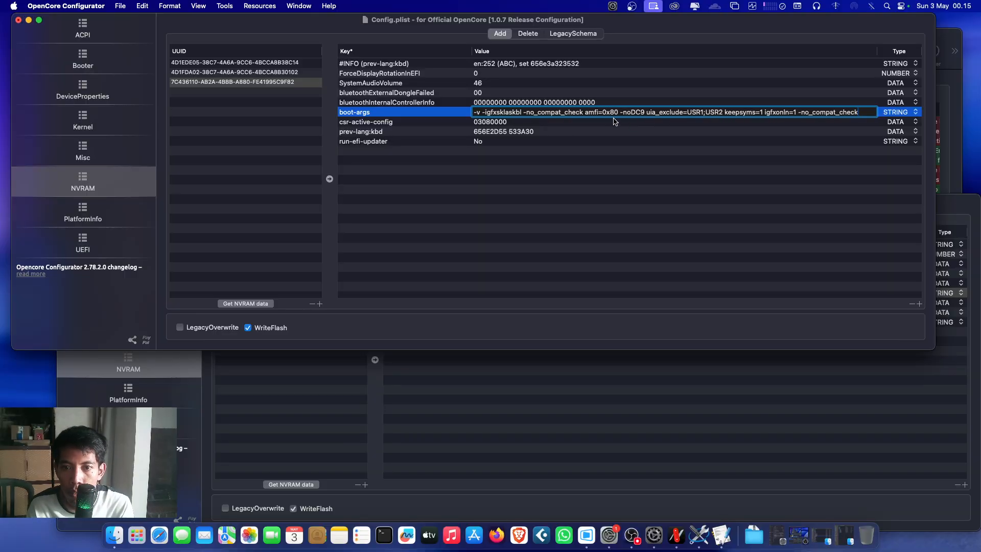
Check AMFIPass.kext in the old config's Kernel Add list and remove amfi=0x80 from the new config's boot-args.
{"action": "left_click", "coordinate": [689, 440]}
{"action": "left_click", "coordinate": [153, 296]}
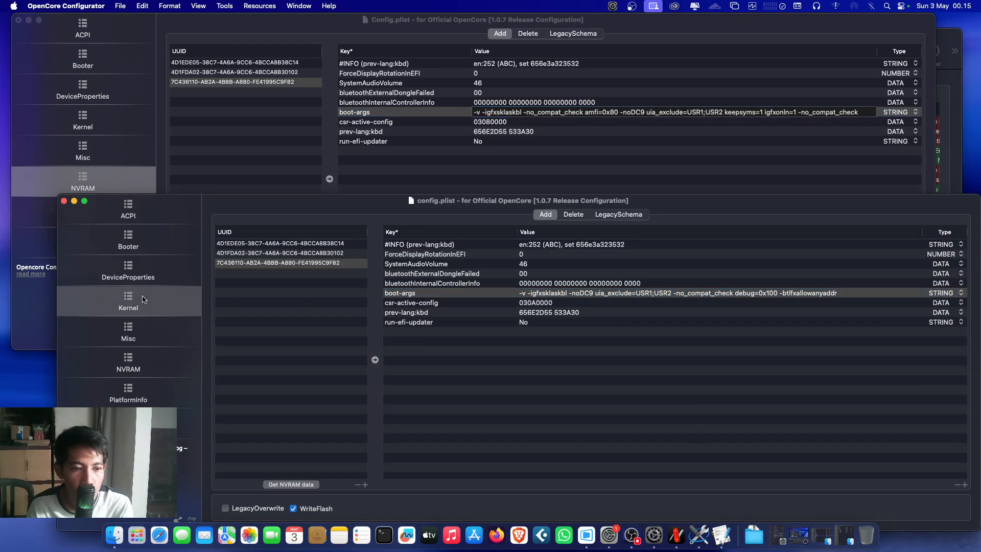
{"action": "scroll", "coordinate": [294, 281], "scroll_direction": "down", "scroll_amount": 5}
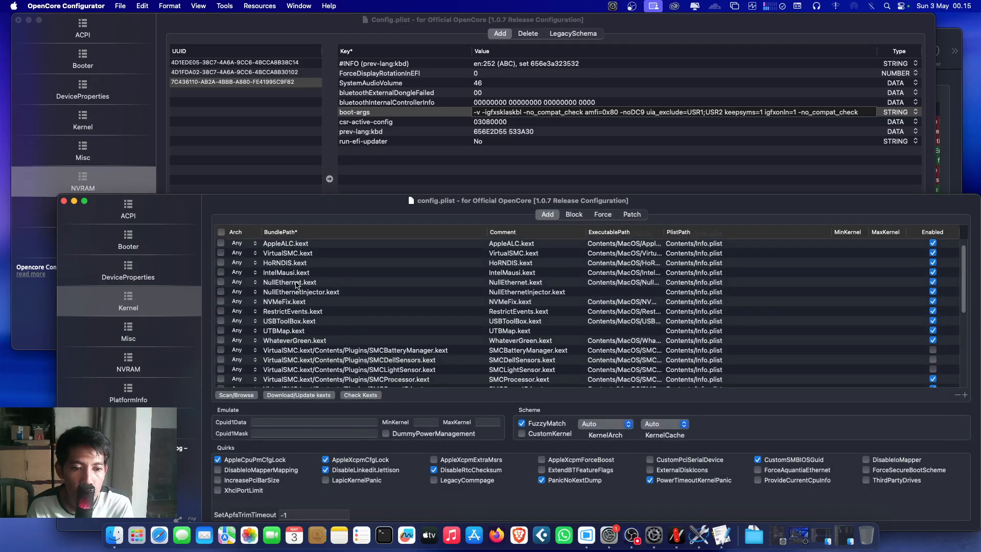
{"action": "left_click", "coordinate": [291, 313]}
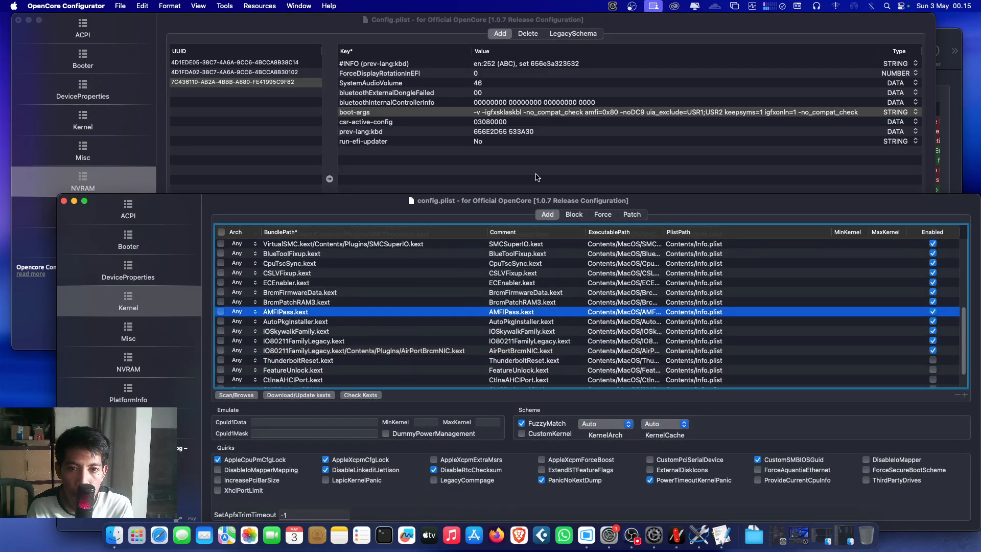
{"action": "left_click", "coordinate": [803, 120]}
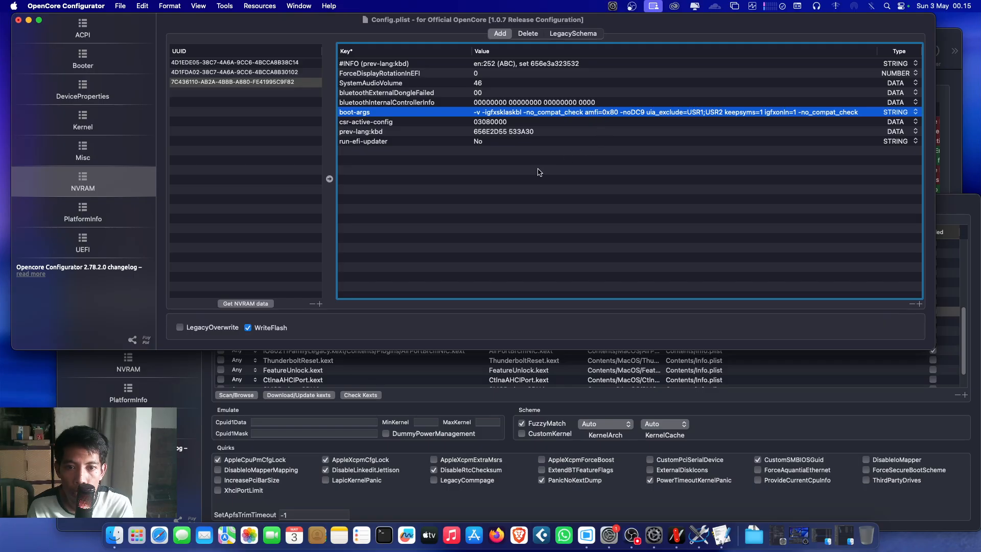
{"action": "double_click", "coordinate": [586, 111]}
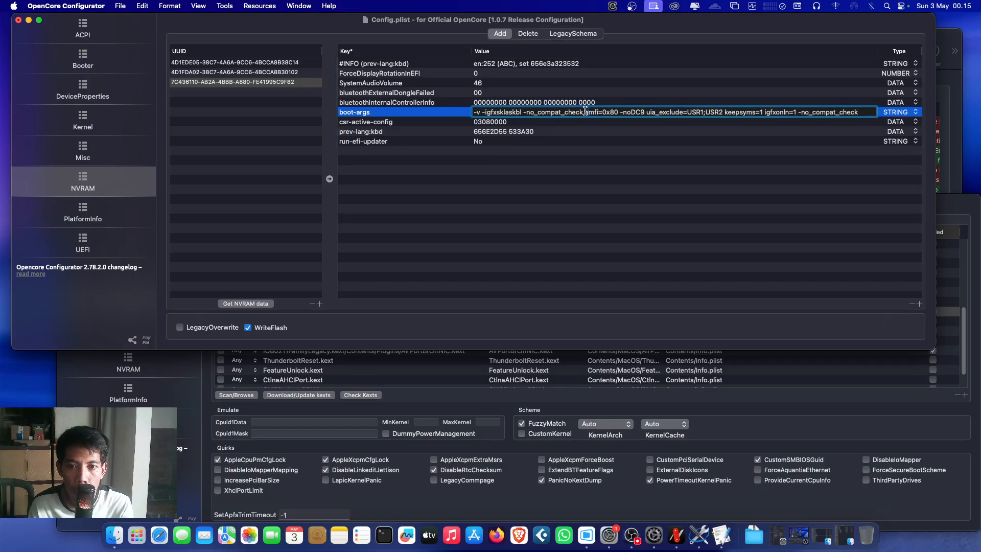
{"action": "left_click_drag", "start_coordinate": [585, 112], "coordinate": [628, 112]}
{"action": "key", "text": "BackSpace"}
{"action": "key", "text": "BackSpace"}
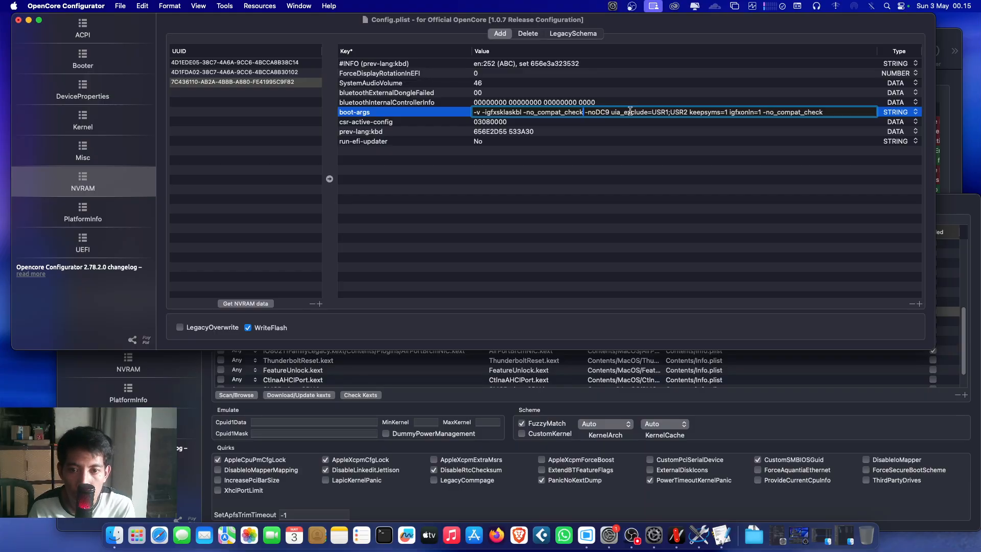
{"action": "key", "text": "Return"}
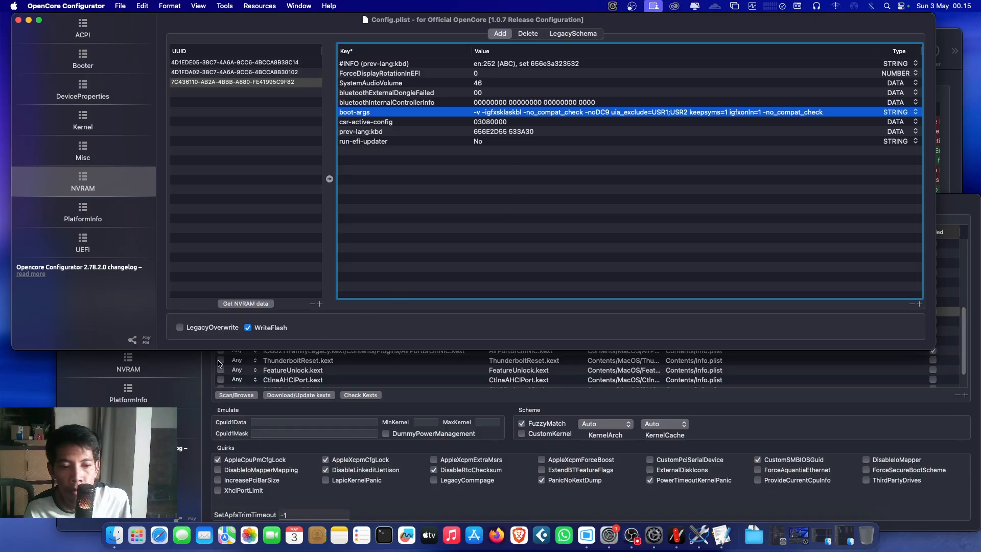
Compare the NVRAM boot-args and the PlatformInfo Generic settings between the old and new configs.
{"action": "left_click", "coordinate": [159, 371]}
{"action": "left_click", "coordinate": [160, 372]}
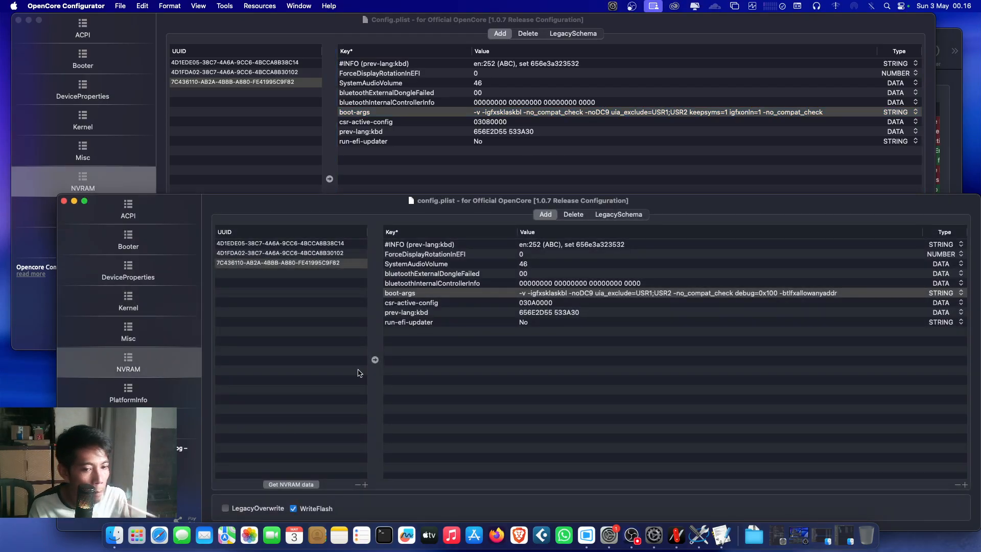
{"action": "left_click", "coordinate": [194, 401]}
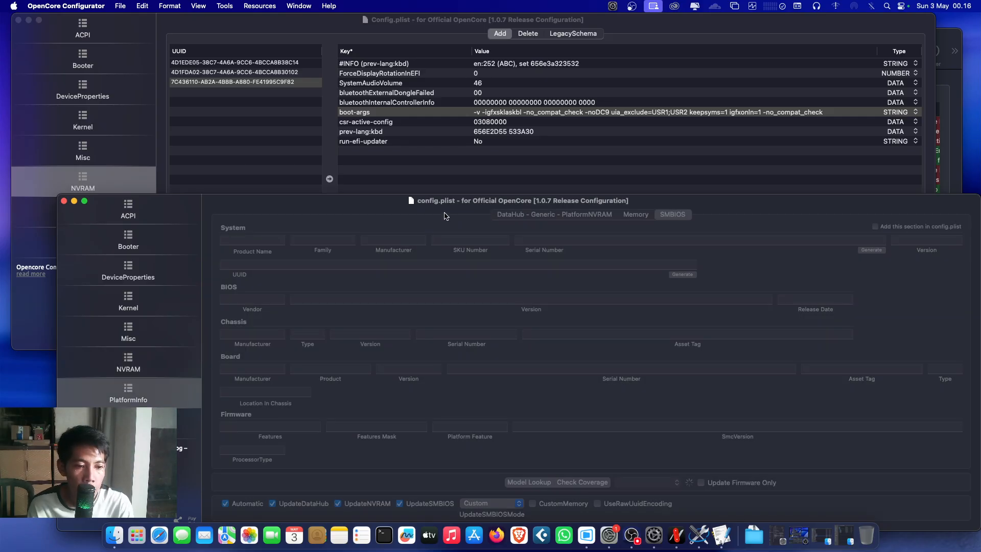
{"action": "left_click", "coordinate": [545, 217]}
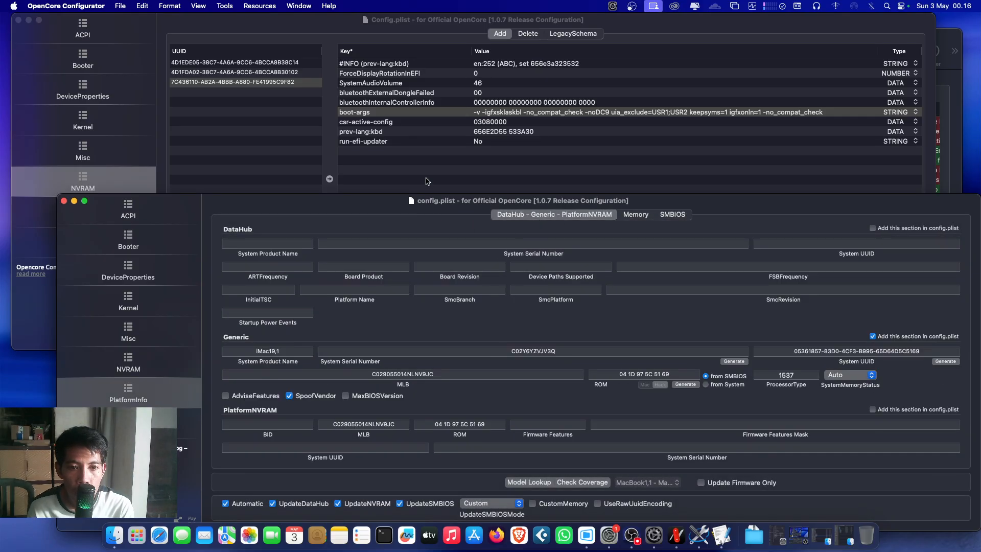
{"action": "left_click", "coordinate": [427, 181]}
{"action": "left_click", "coordinate": [120, 217]}
{"action": "left_click", "coordinate": [515, 34]}
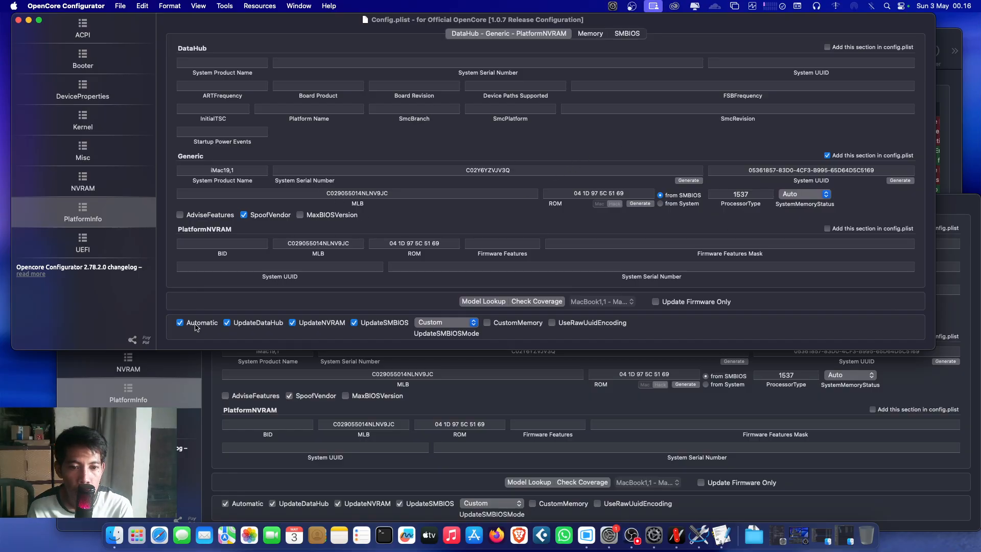
Compare the UEFI quirks with the old config and enable ReleaseUsbOwnership in the new config.
{"action": "left_click", "coordinate": [109, 255]}
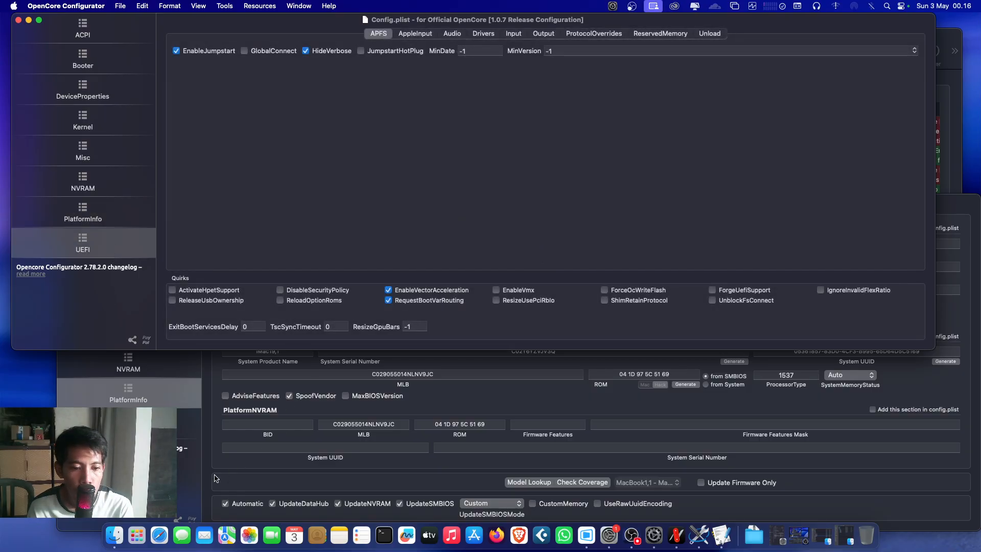
{"action": "left_click", "coordinate": [215, 479]}
{"action": "left_click", "coordinate": [158, 424]}
{"action": "left_click", "coordinate": [356, 130]}
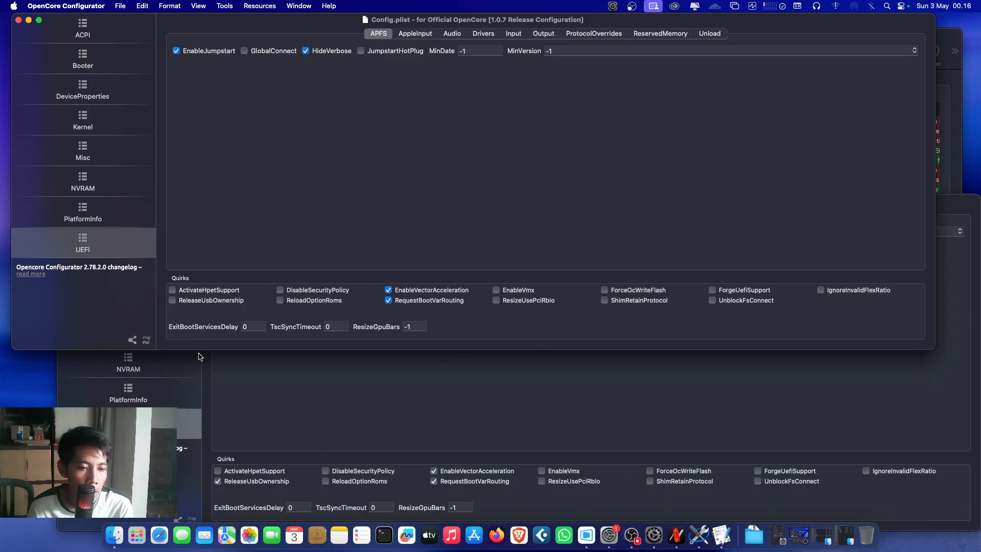
{"action": "left_click", "coordinate": [200, 301]}
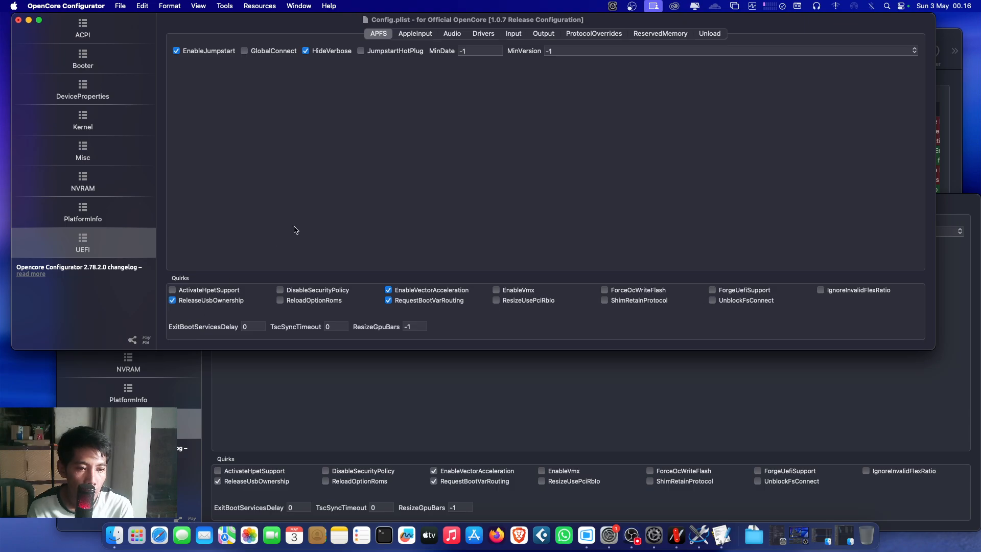
Compare the UEFI driver lists of the new and old configs and recheck the new config's APFS settings.
{"action": "left_click", "coordinate": [491, 37]}
{"action": "left_click", "coordinate": [748, 182]}
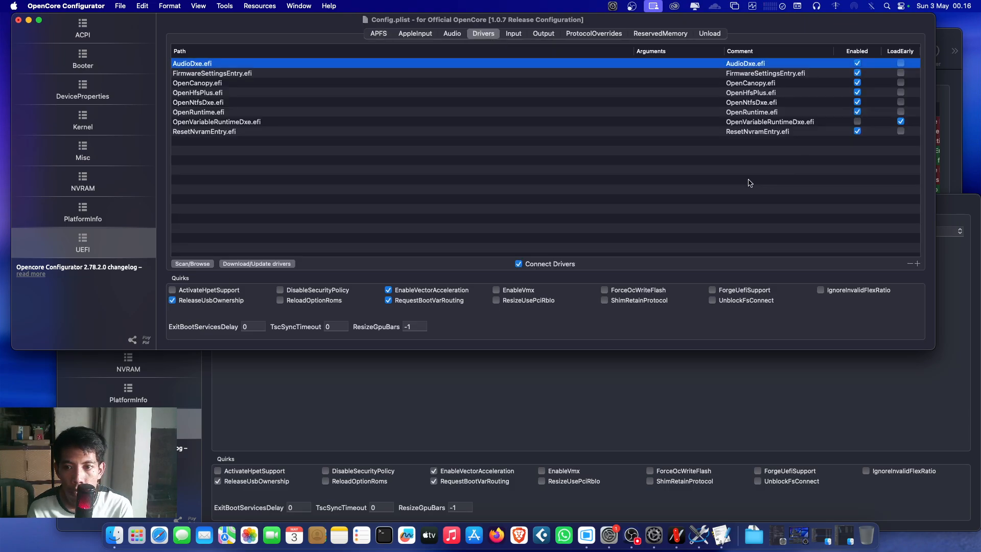
{"action": "left_click", "coordinate": [719, 468]}
{"action": "left_click", "coordinate": [529, 214]}
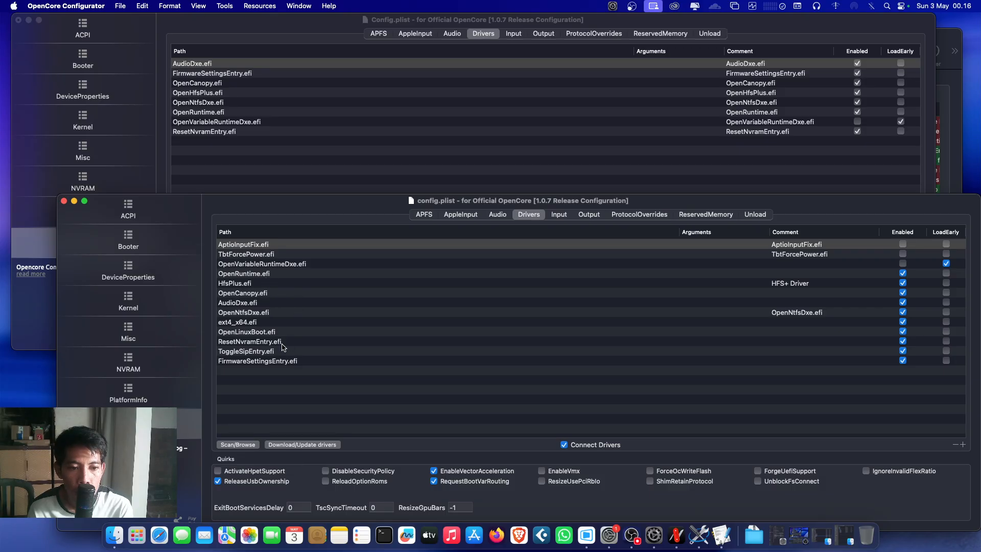
{"action": "left_click", "coordinate": [579, 169]}
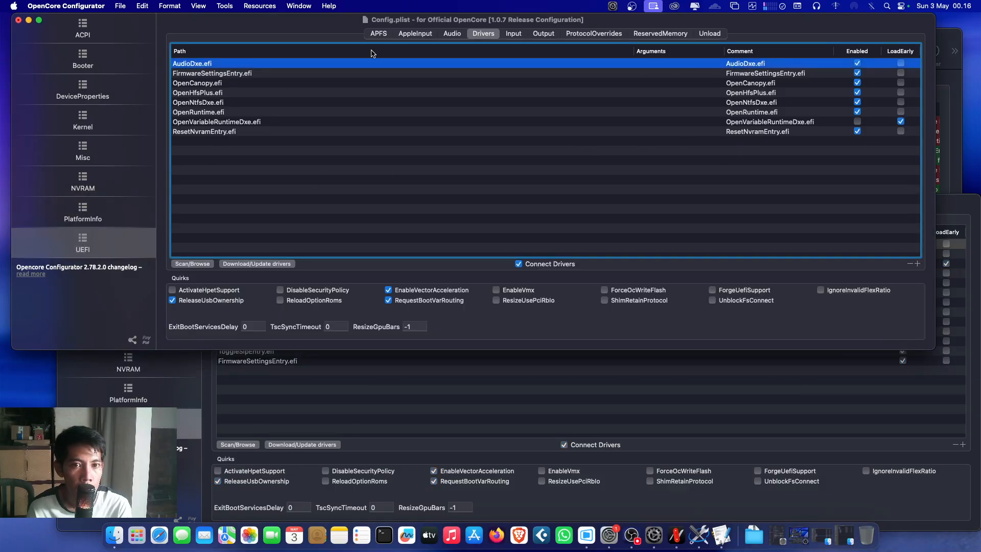
{"action": "left_click", "coordinate": [378, 34]}
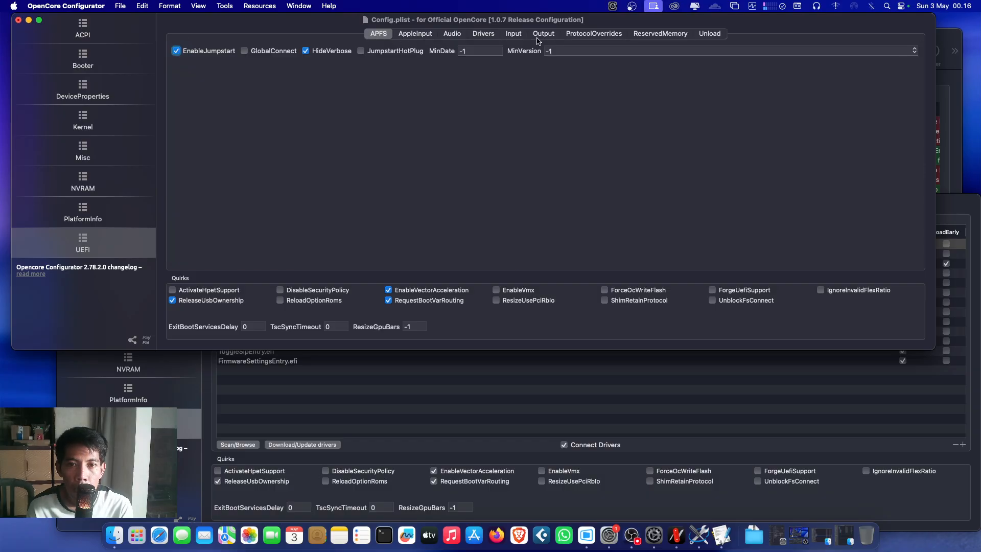
Review the new config's Kernel Add list and the full settings of its kernel patches.
{"action": "left_click", "coordinate": [114, 123]}
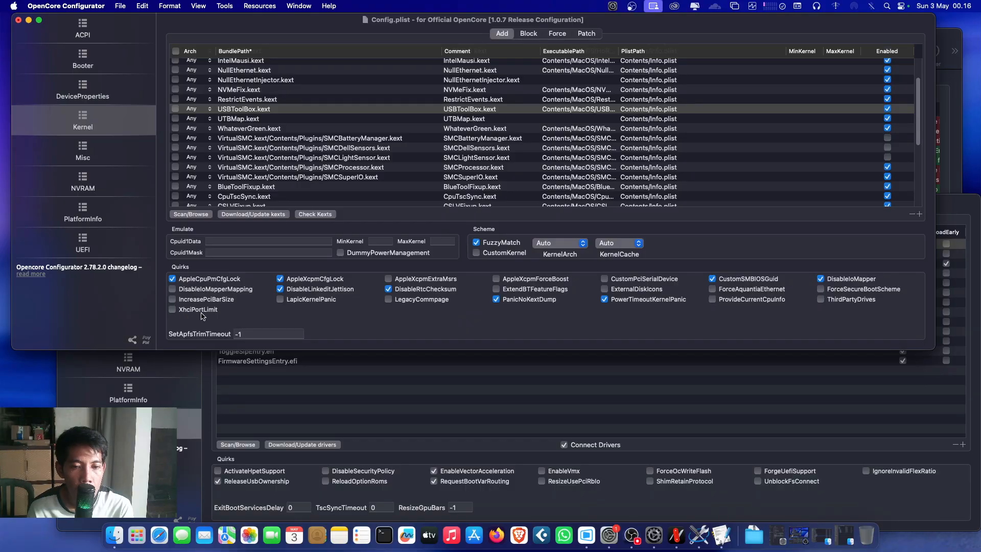
{"action": "scroll", "coordinate": [310, 128], "scroll_direction": "down", "scroll_amount": 5}
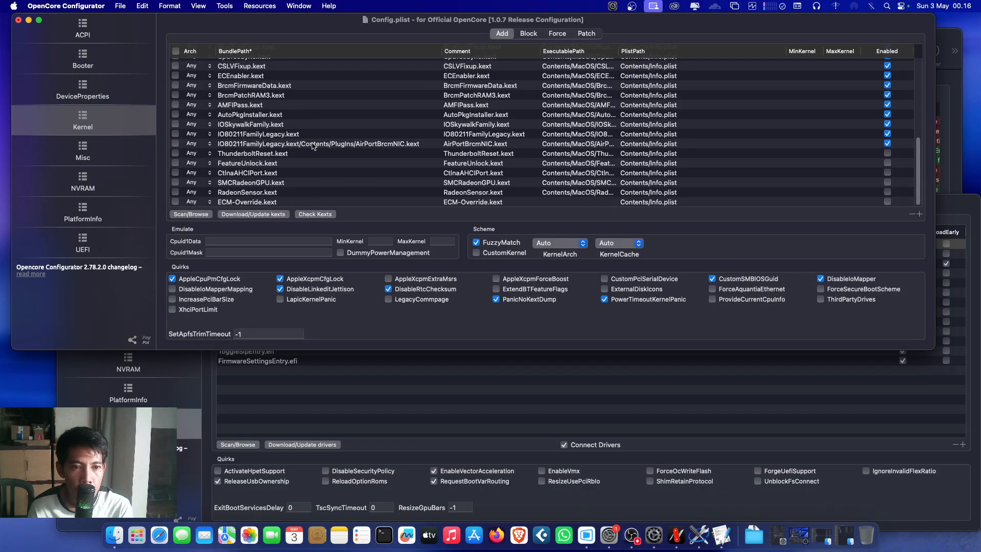
{"action": "left_click", "coordinate": [291, 115]}
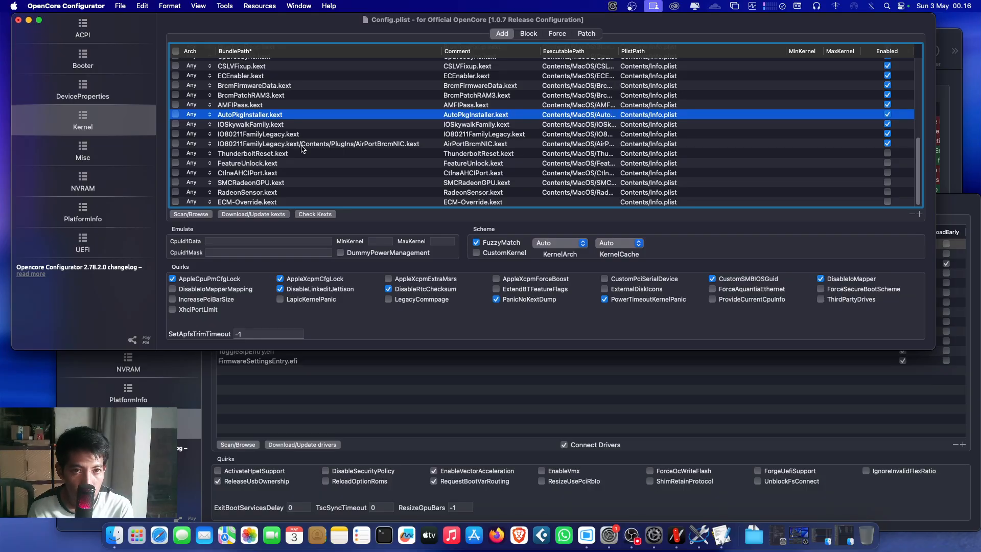
{"action": "left_click", "coordinate": [588, 34]}
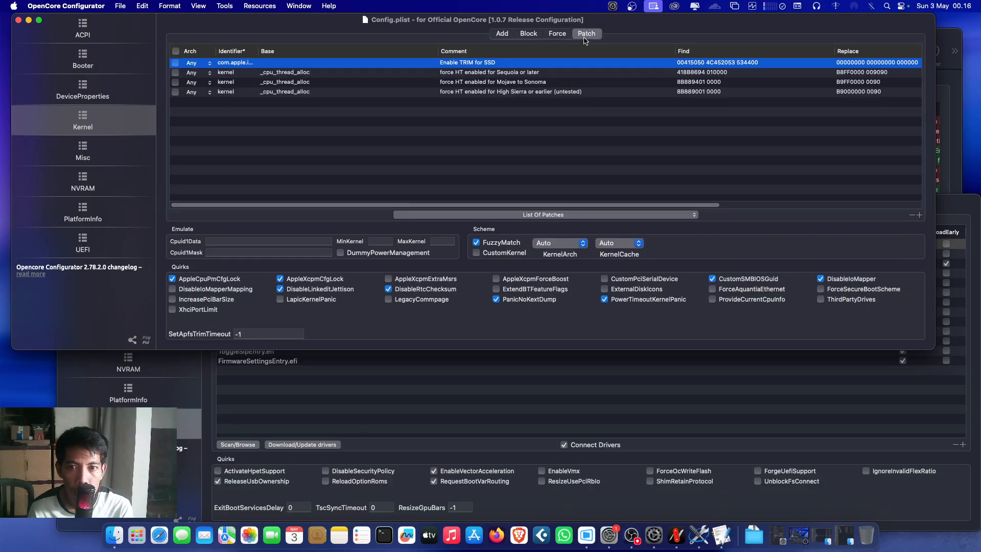
{"action": "scroll", "coordinate": [664, 127], "scroll_direction": "right", "scroll_amount": 5}
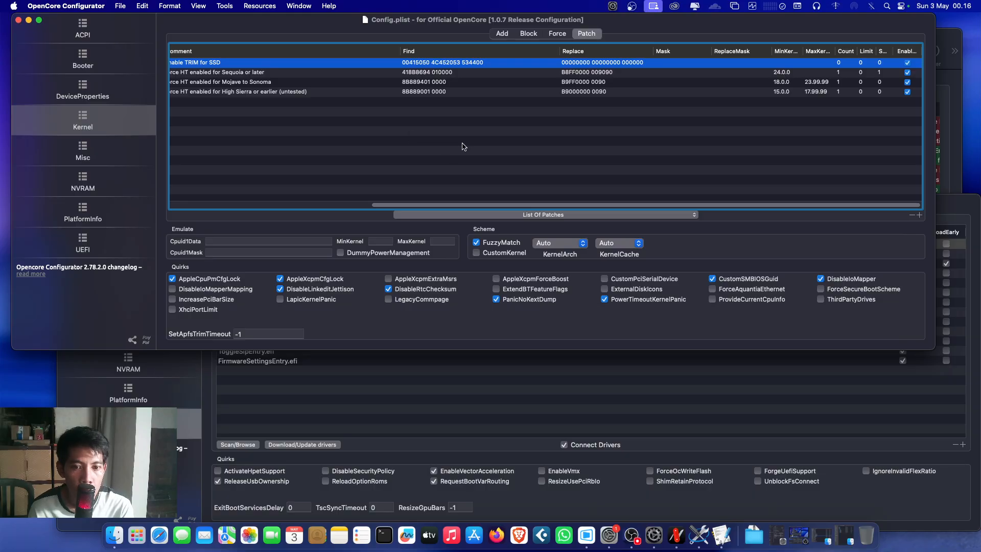
Review the ACPI Add and Delete entries in the new config.
{"action": "left_click", "coordinate": [128, 91]}
{"action": "left_click", "coordinate": [127, 62]}
{"action": "left_click", "coordinate": [128, 38]}
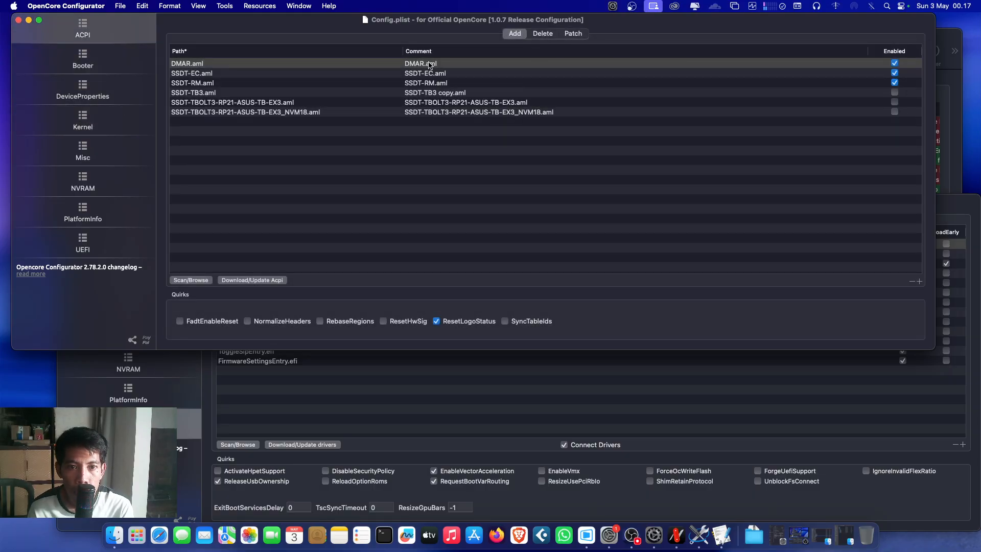
{"action": "left_click", "coordinate": [543, 33]}
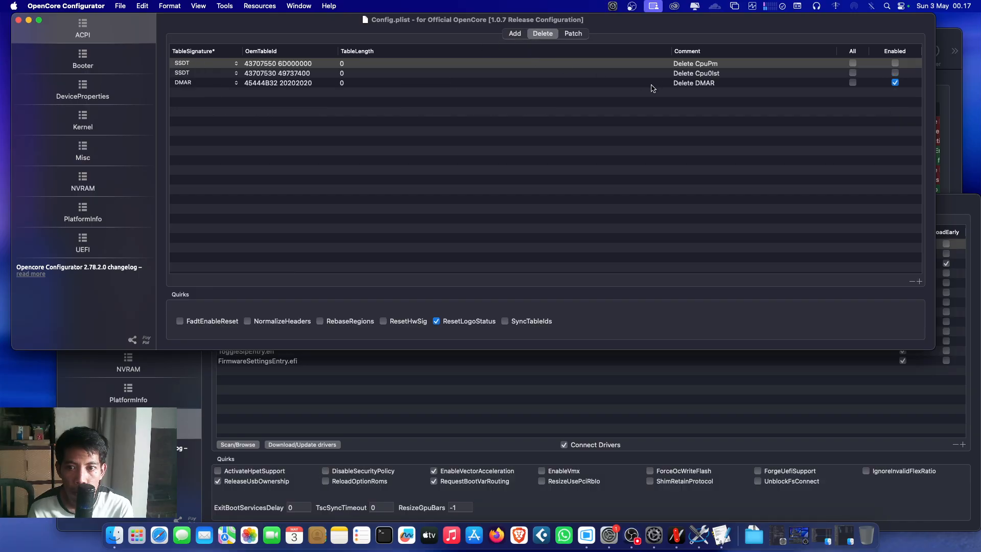
{"action": "left_click", "coordinate": [651, 83]}
{"action": "left_click", "coordinate": [508, 32]}
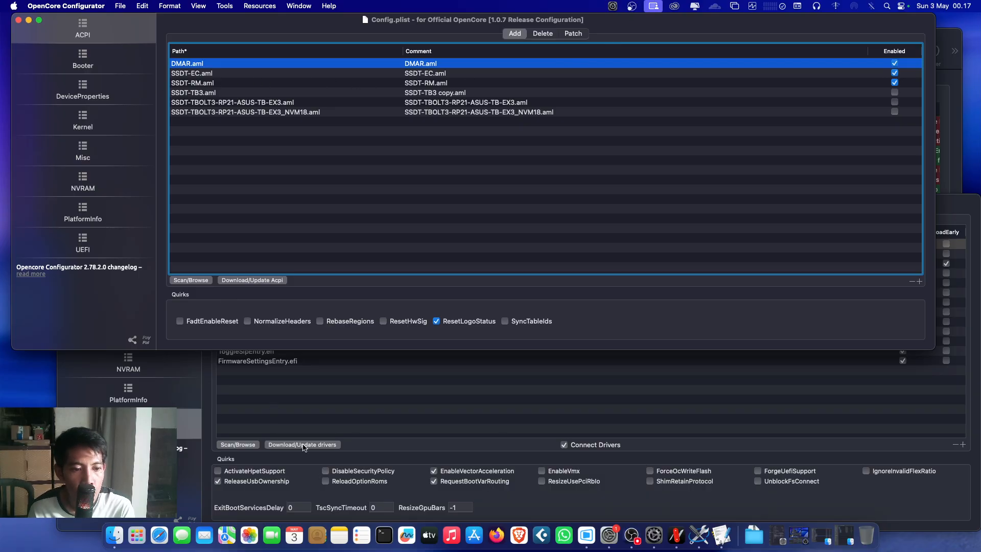
Compare the old config's ACPI patch and quirks with the new config's ACPI section.
{"action": "left_click", "coordinate": [319, 414]}
{"action": "left_click_drag", "start_coordinate": [256, 205], "coordinate": [239, 189]}
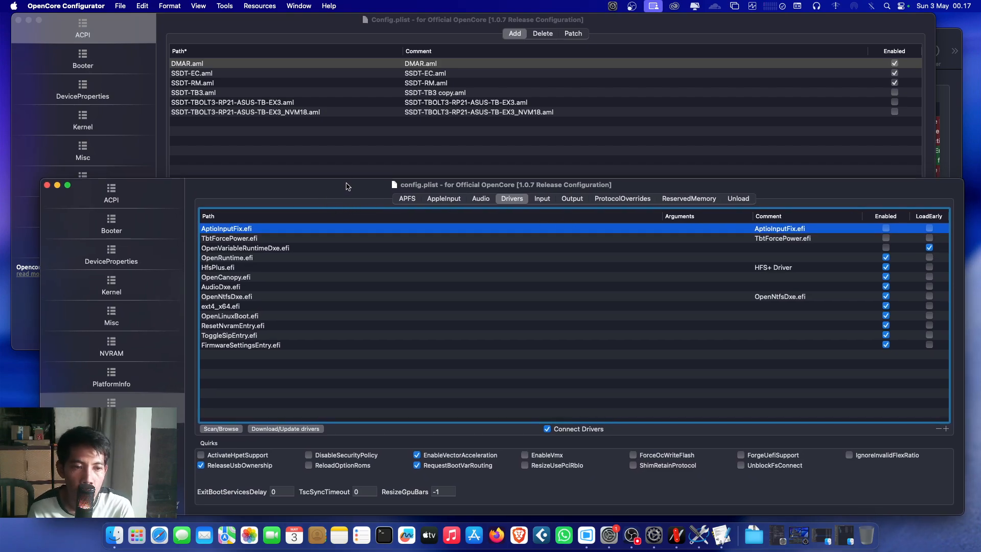
{"action": "left_click", "coordinate": [311, 169]}
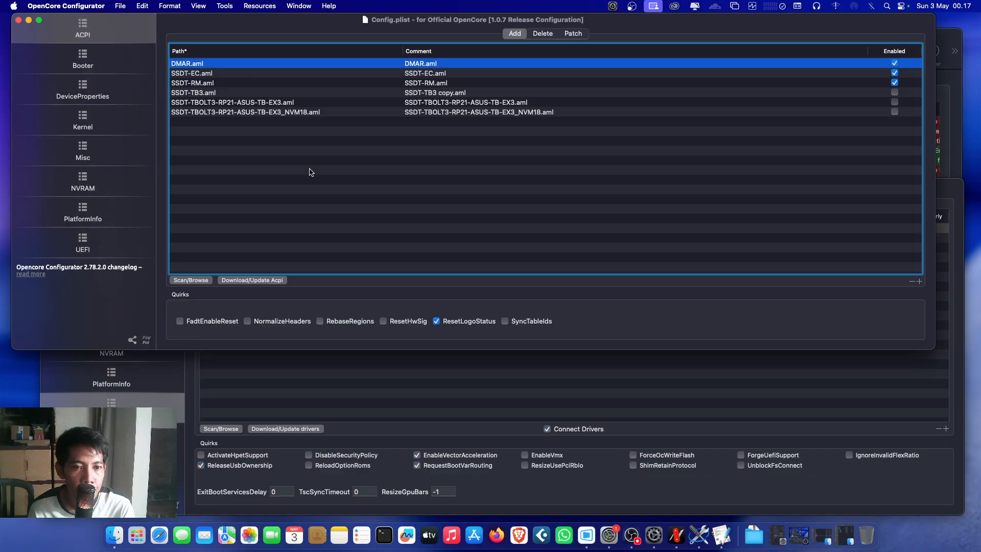
{"action": "left_click", "coordinate": [433, 402]}
{"action": "left_click", "coordinate": [140, 201]}
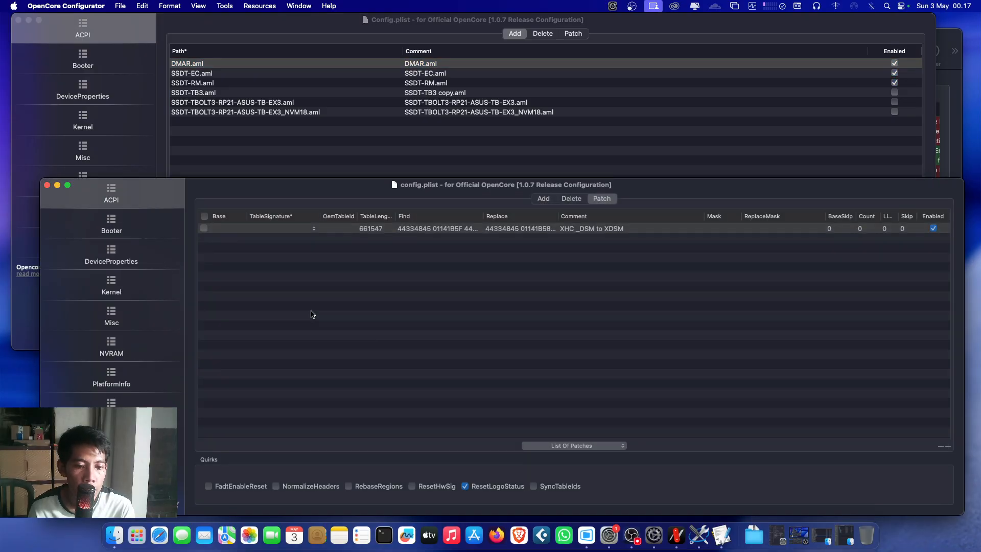
{"action": "left_click", "coordinate": [297, 149]}
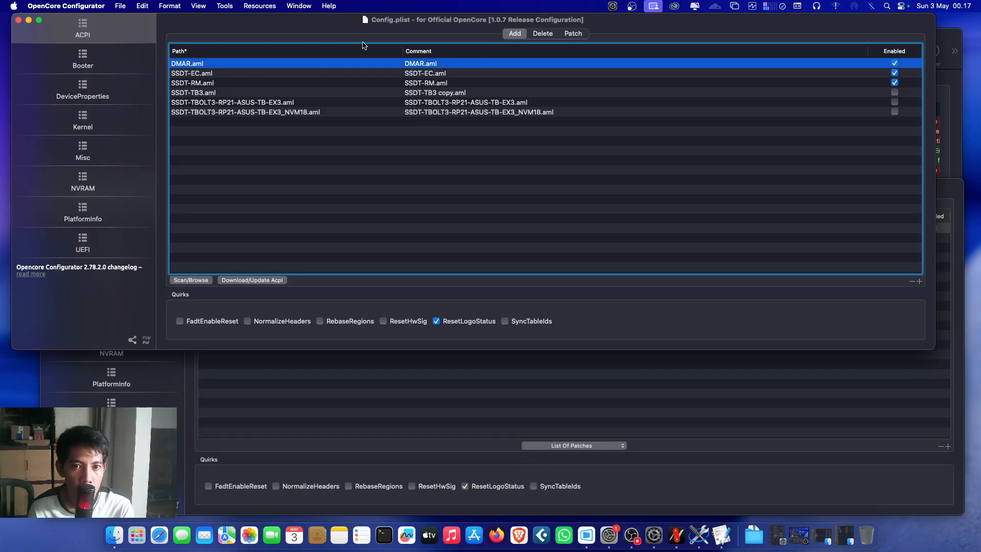
Close the new and old config files and switch to the EFI Backup folder in Finder.
{"action": "left_click", "coordinate": [19, 19]}
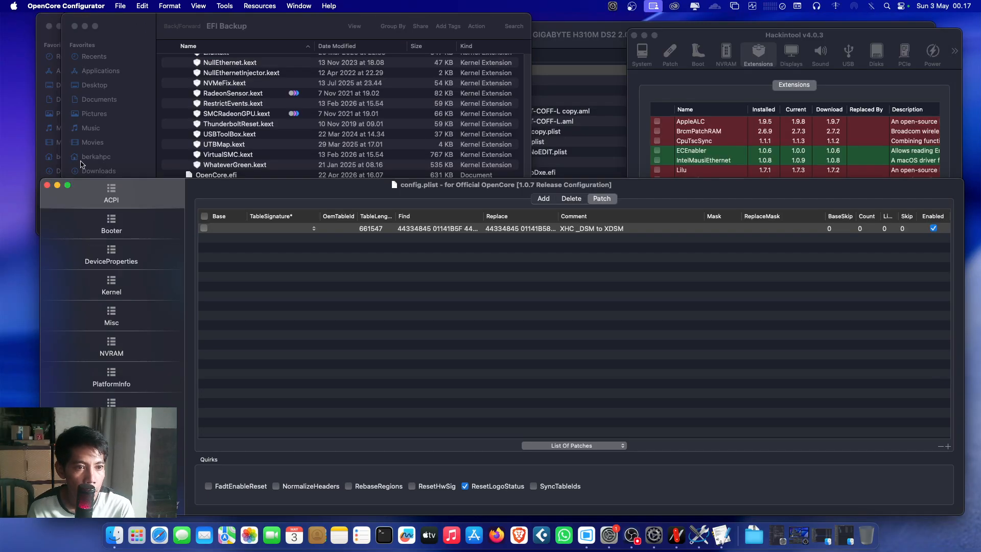
{"action": "left_click", "coordinate": [47, 186]}
{"action": "left_click", "coordinate": [568, 243]}
{"action": "left_click", "coordinate": [271, 103]}
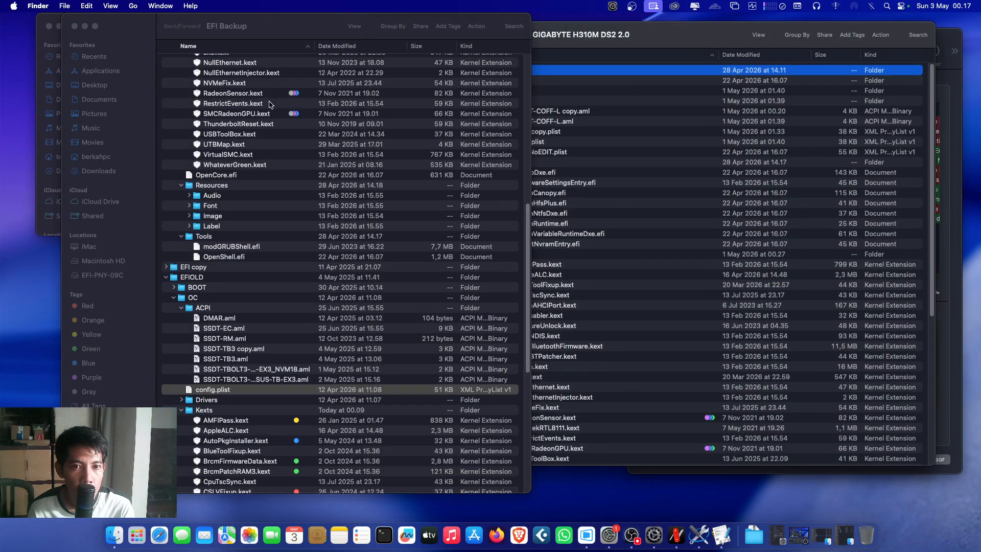
Copy the updated EFI folder from EFI Backup and open the PNY CS1031 disk's EFI partition.
{"action": "scroll", "coordinate": [295, 135], "scroll_direction": "up", "scroll_amount": 3}
{"action": "scroll", "coordinate": [295, 136], "scroll_direction": "up", "scroll_amount": 10}
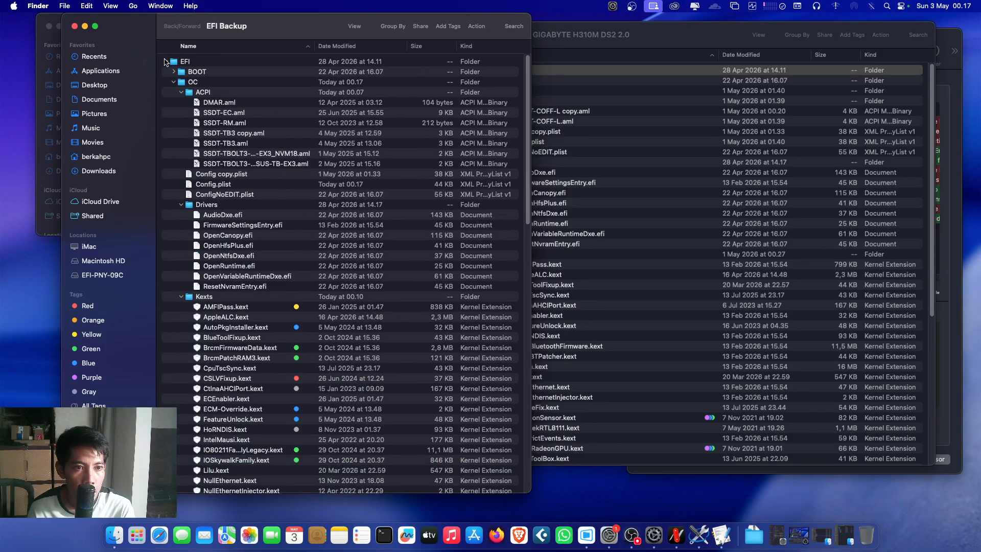
{"action": "left_click", "coordinate": [165, 62]}
{"action": "right_click", "coordinate": [199, 61]}
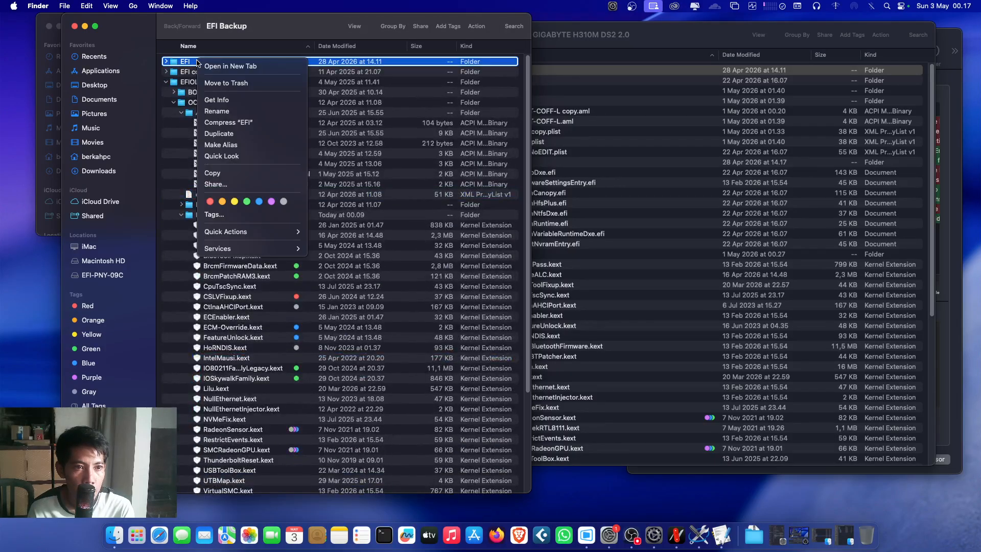
{"action": "left_click", "coordinate": [228, 174]}
{"action": "left_click", "coordinate": [628, 41]}
{"action": "left_click", "coordinate": [615, 10]}
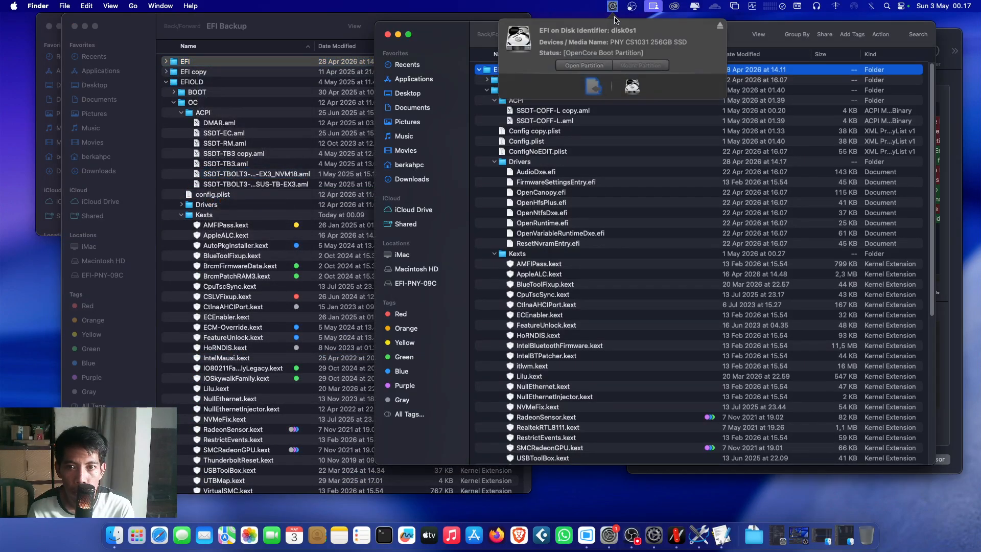
{"action": "left_click", "coordinate": [592, 65]}
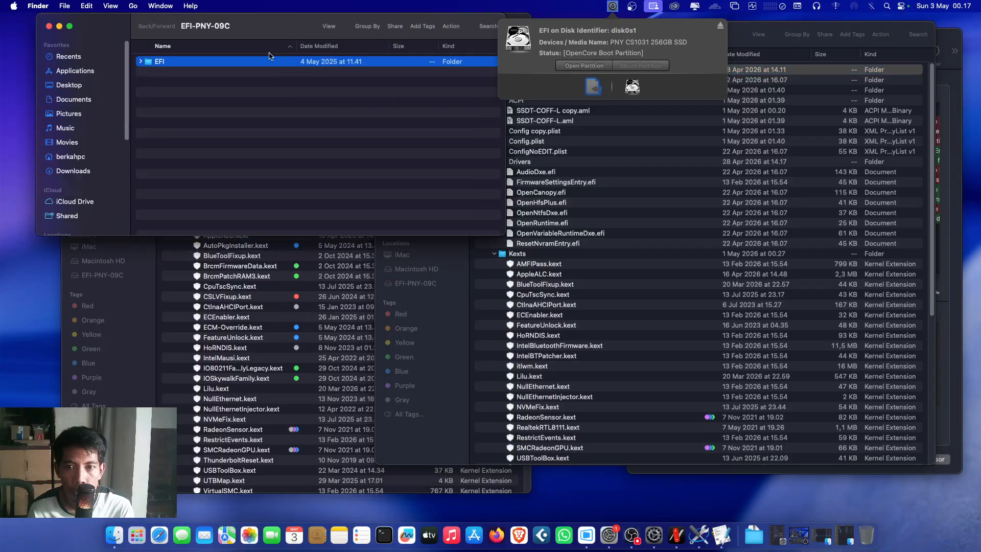
Rename the EFI folder on the EFI-PNY-09C partition as EFIX and paste the copied EFI folder beside it.
{"action": "right_click", "coordinate": [187, 64]}
{"action": "left_click", "coordinate": [209, 125]}
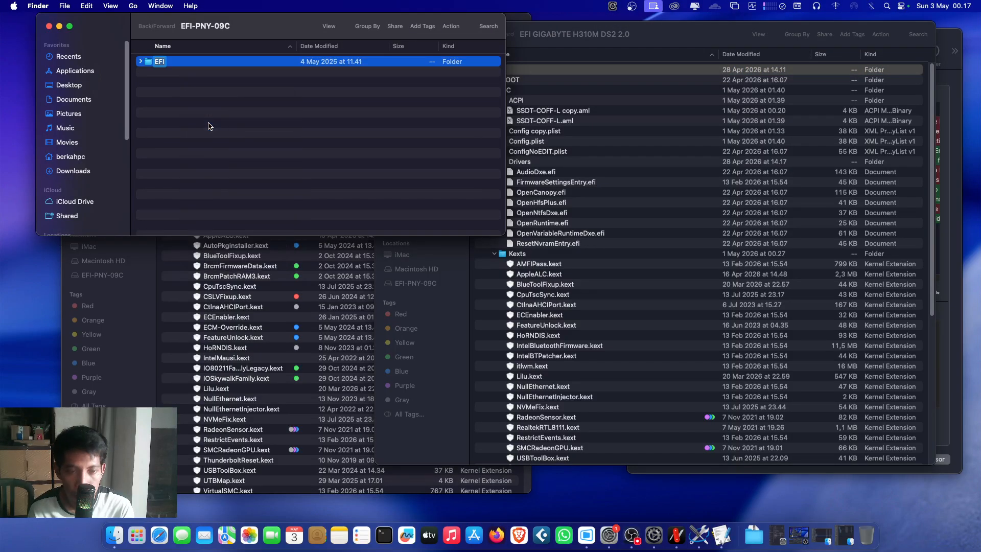
{"action": "key", "text": "Right"}
{"action": "type", "text": "X"}
{"action": "key", "text": "Return"}
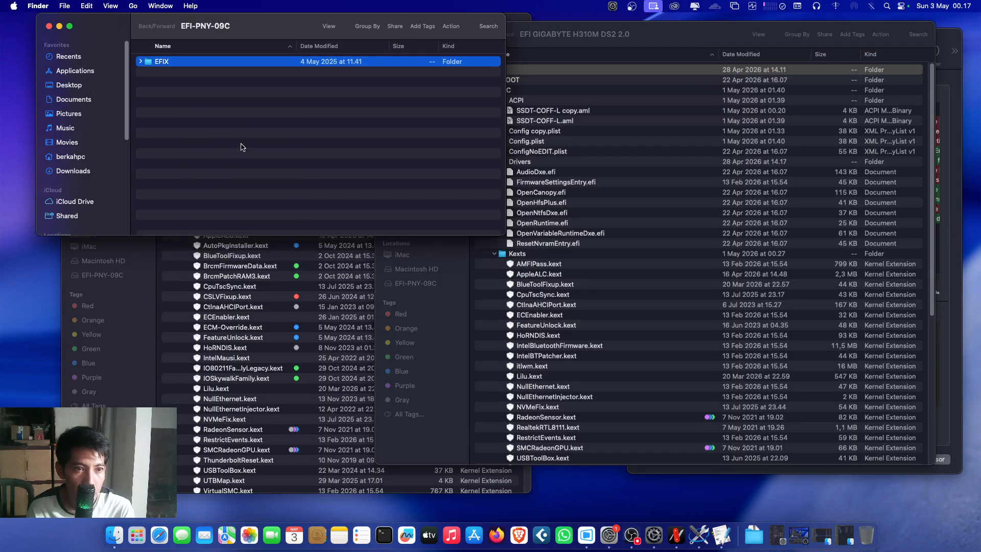
{"action": "right_click", "coordinate": [202, 97]}
{"action": "left_click", "coordinate": [219, 113]}
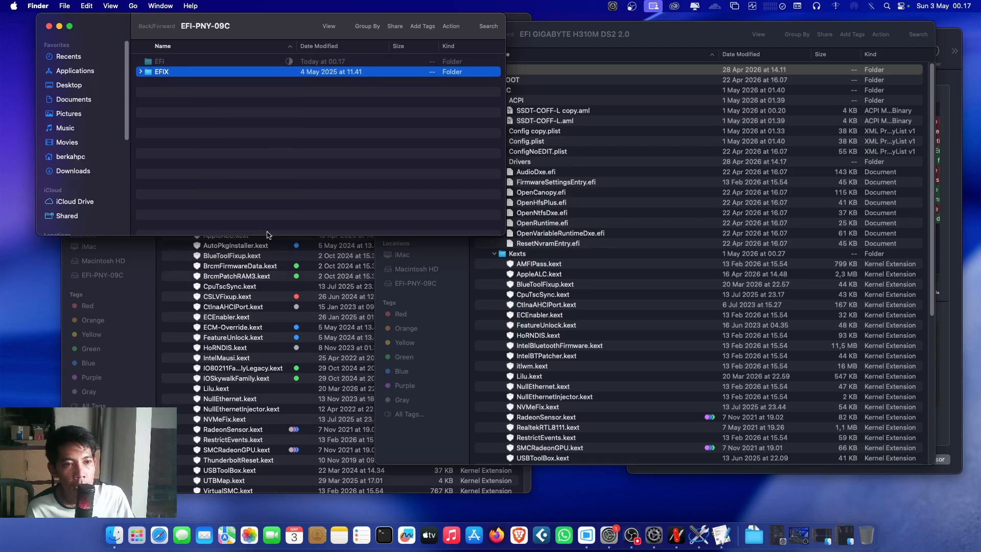
Check the booted OpenCore version in Hackintool, decline the offered OpenCore update and close Hackintool.
{"action": "left_click", "coordinate": [699, 535]}
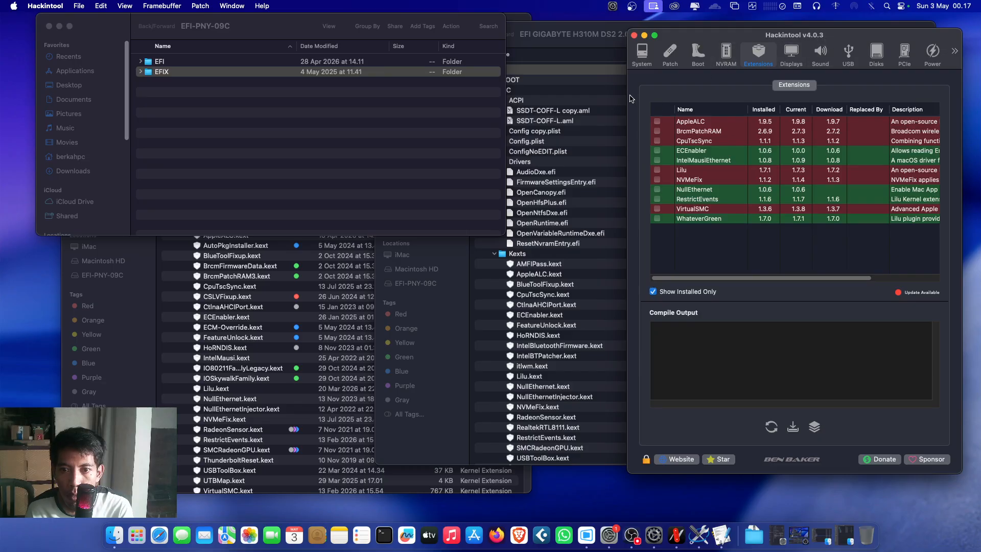
{"action": "left_click_drag", "start_coordinate": [625, 95], "coordinate": [248, 95]}
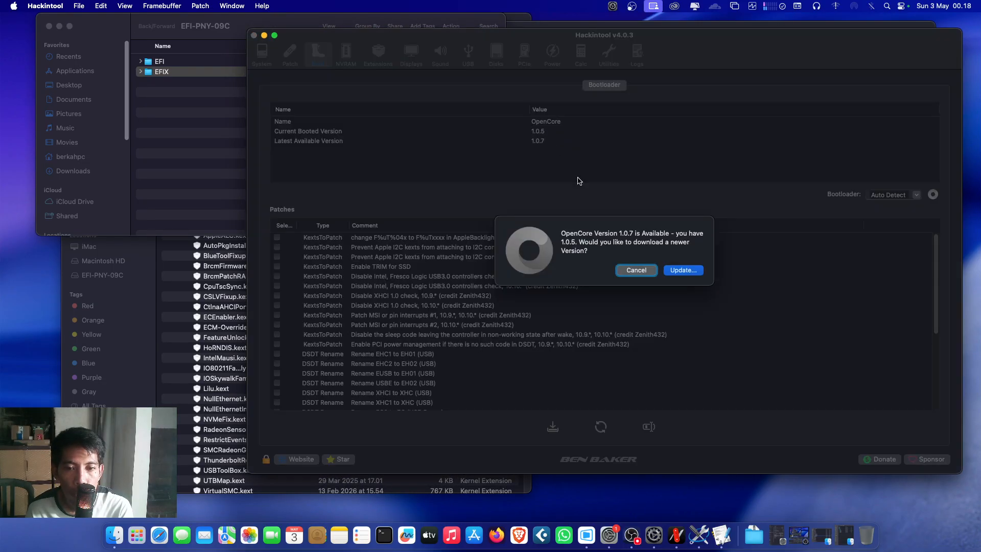
{"action": "left_click", "coordinate": [636, 270]}
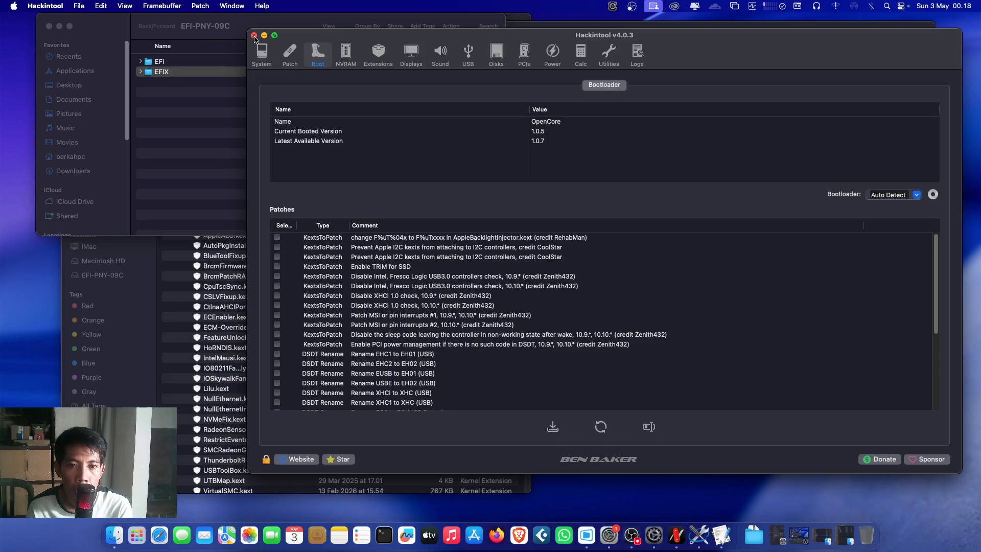
{"action": "left_click", "coordinate": [254, 35]}
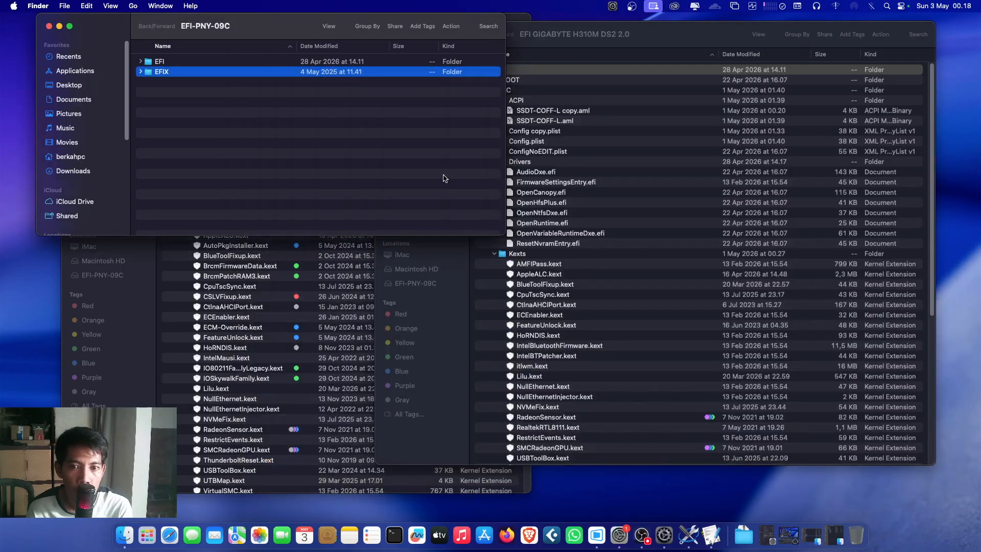
{"action": "left_click", "coordinate": [791, 534]}
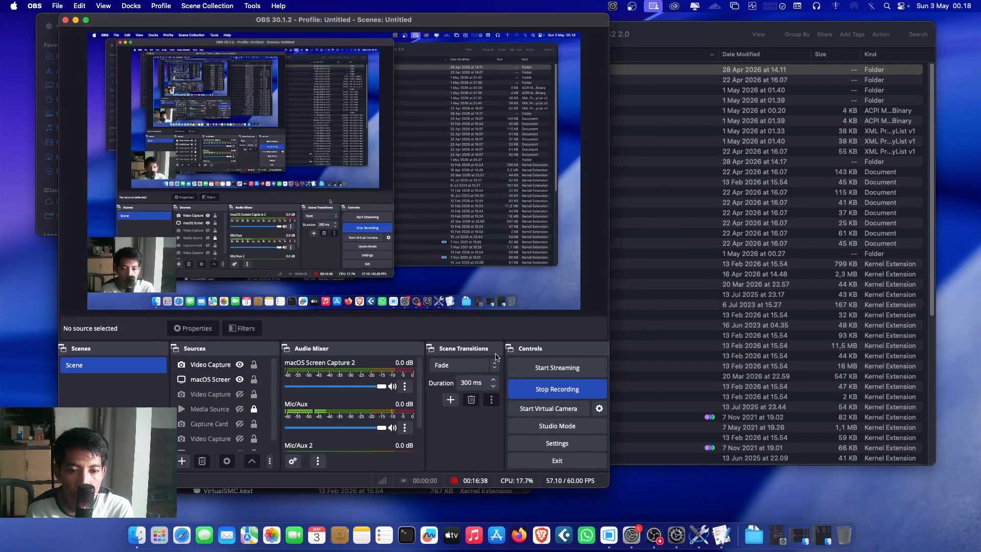